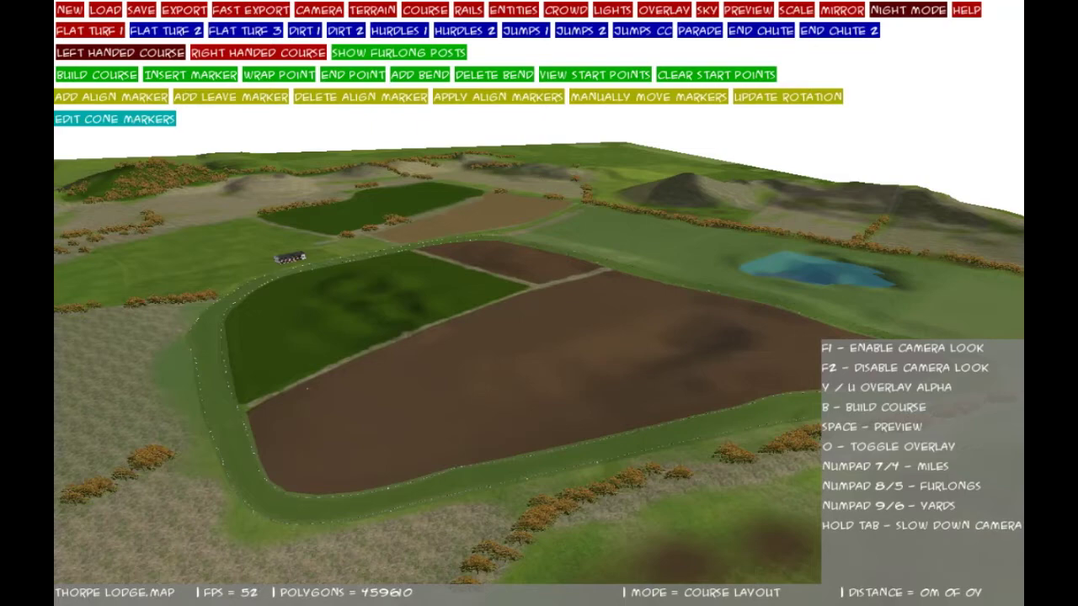
- Survey the racecourse from the air, from the track and grandstand to the grass strip between the fields
key("F1")
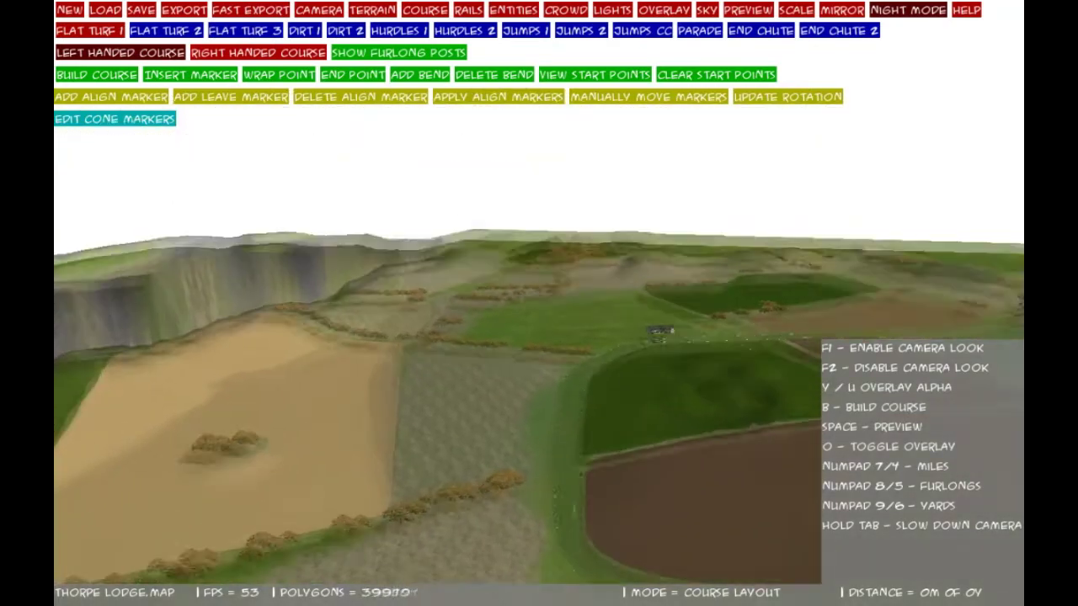
key("w")
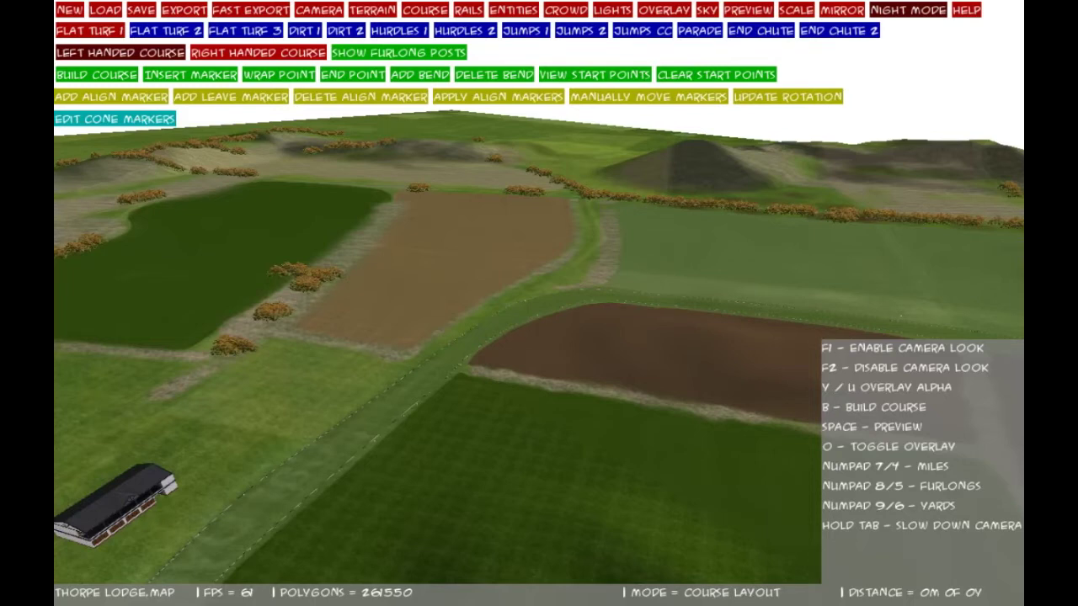
key("F1")
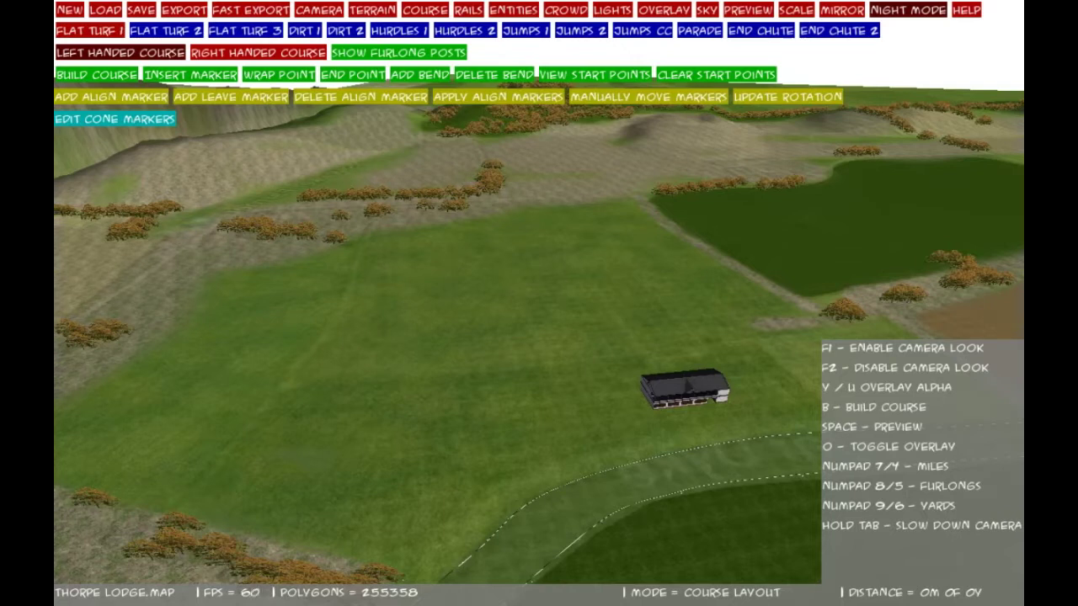
key("w")
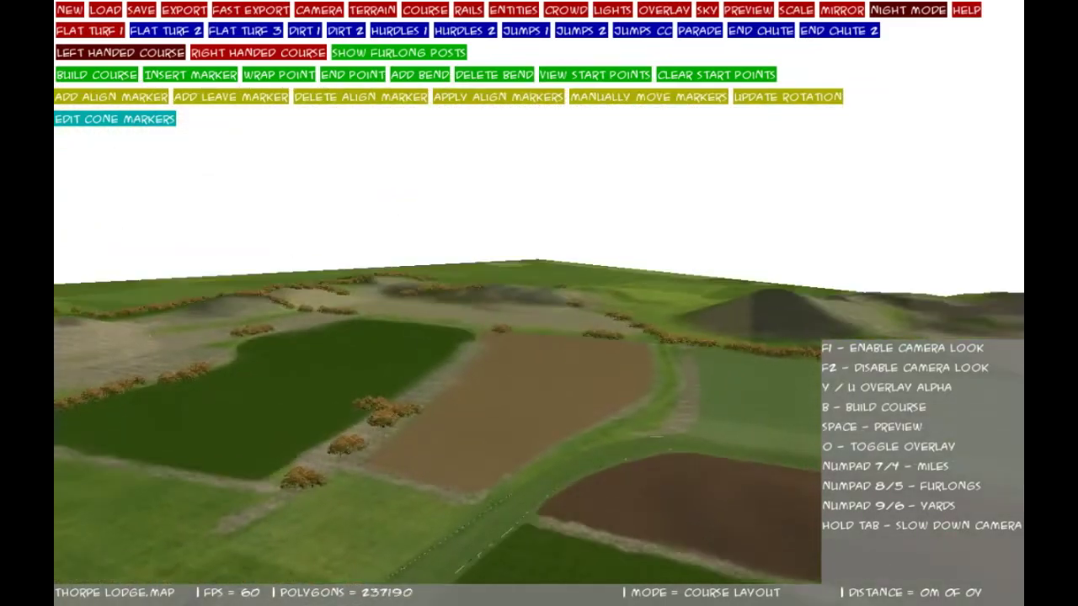
key("w")
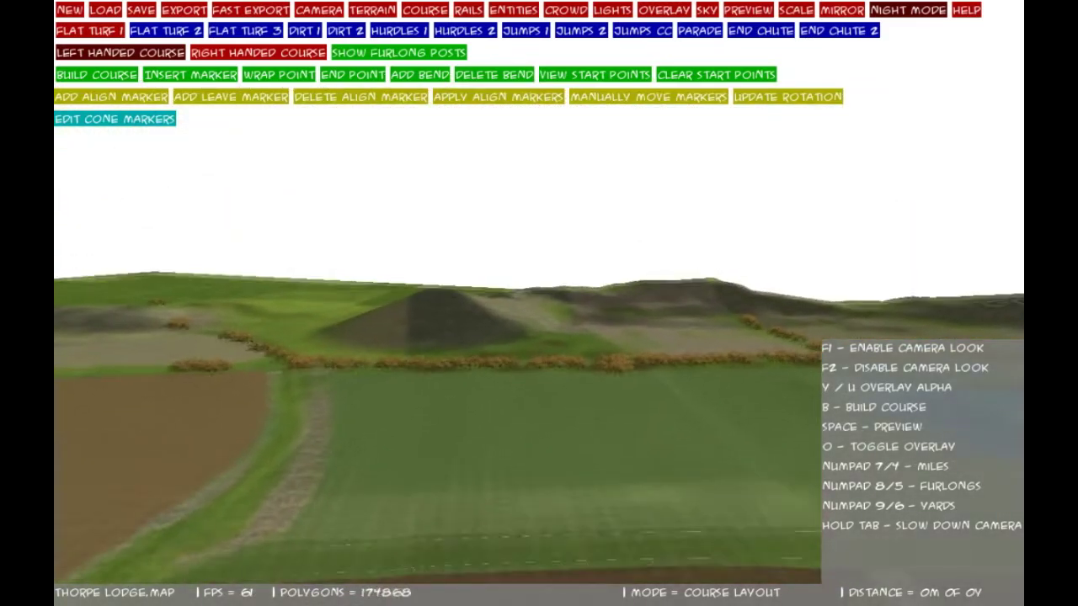
key("w")
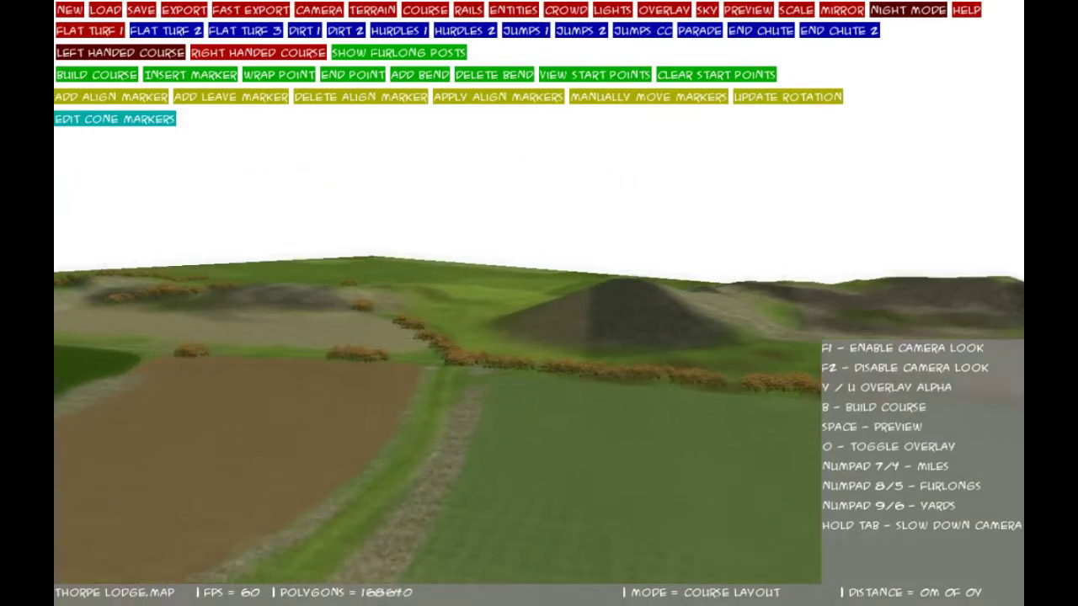
key("w")
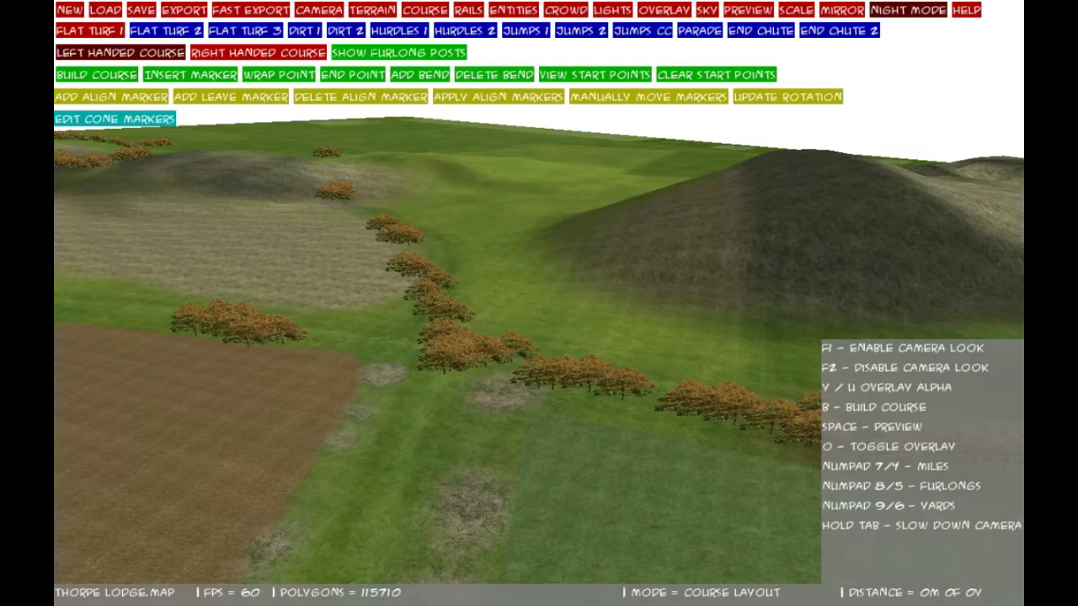
- Reposition single trees from the hedge line at the far end of the grass strip onto the grass near the hill
left_click(513, 10)
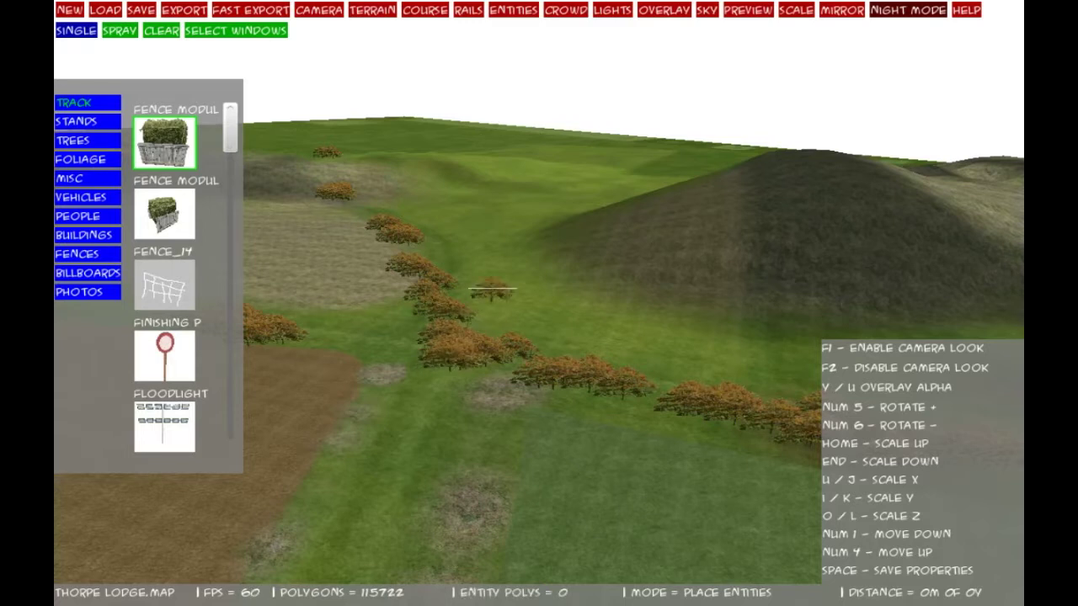
left_click(492, 289)
left_click(554, 322)
left_click(519, 317)
left_click(510, 302)
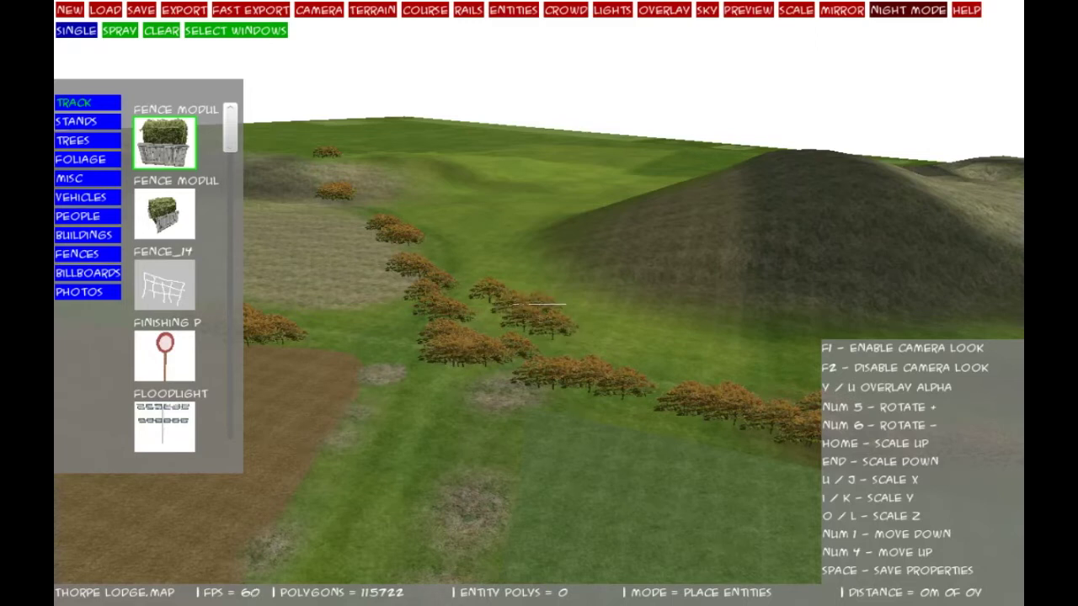
left_click(540, 304)
left_click(581, 346)
left_click(510, 311)
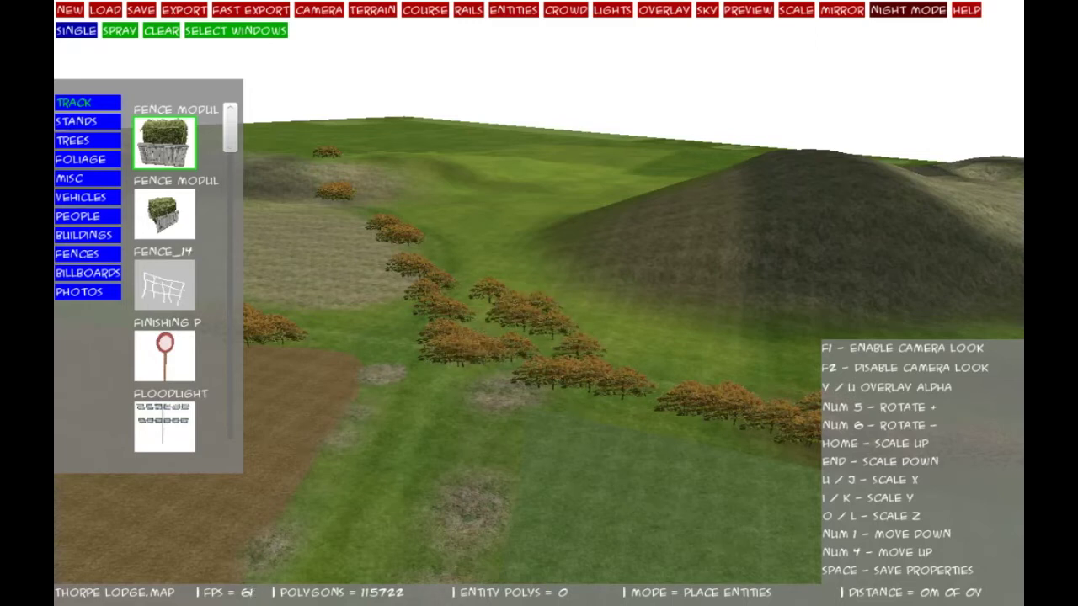
left_click(508, 288)
left_click(476, 347)
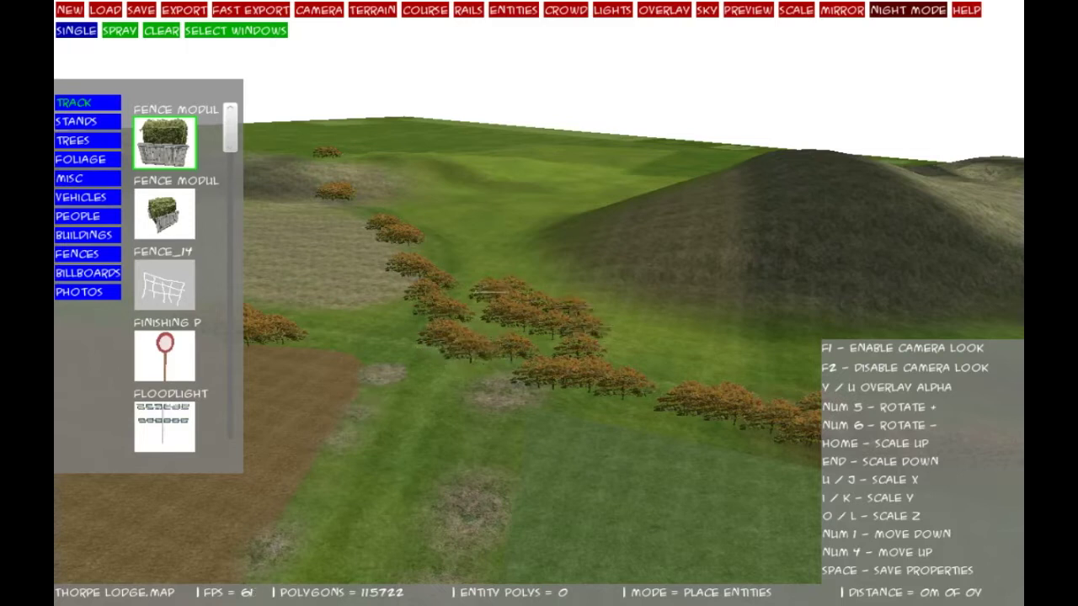
left_click(496, 271)
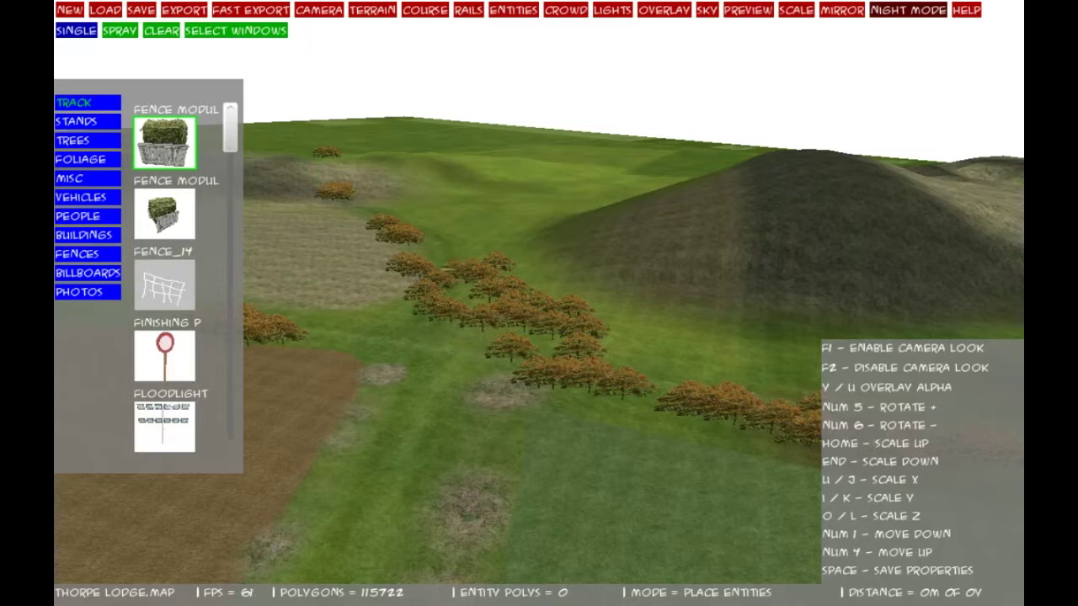
- Switch from entity placement to terrain editing with the Flood Fill tool, facing the grass strip towards the track
key("w")
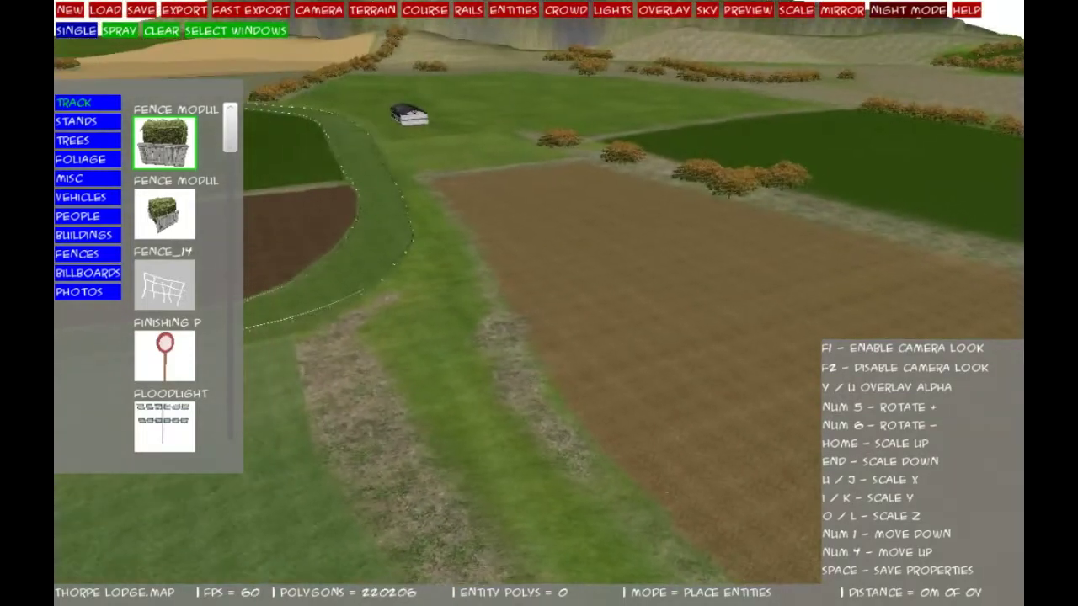
key("w")
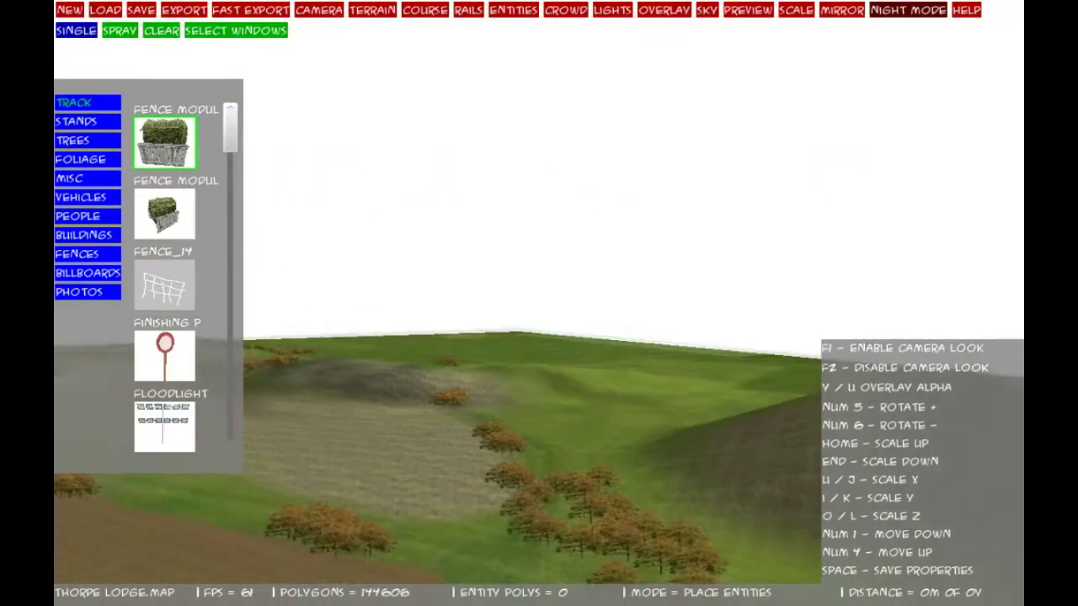
key("w")
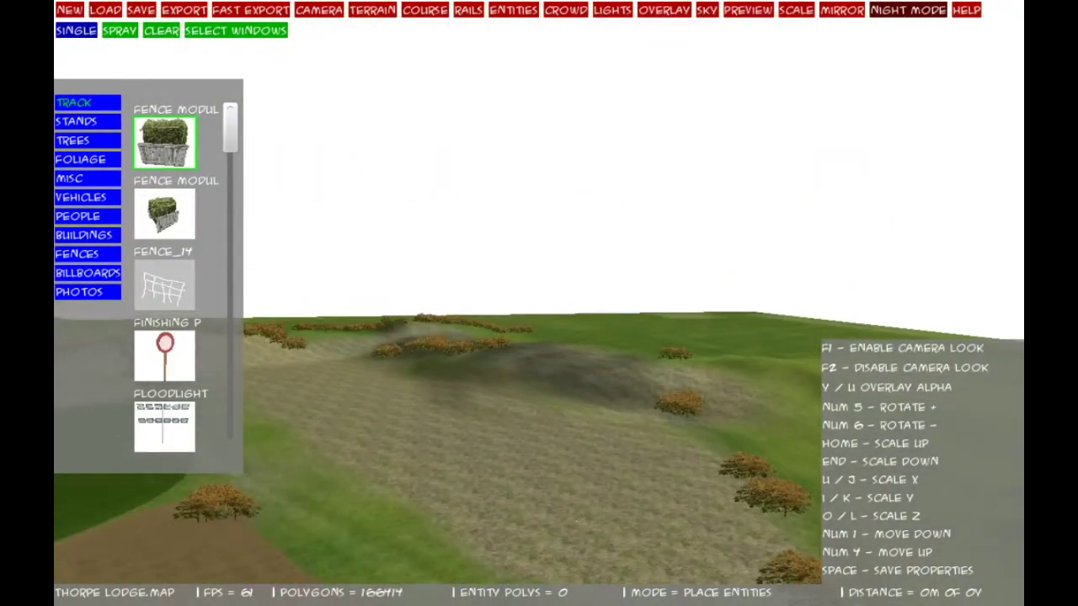
key("w")
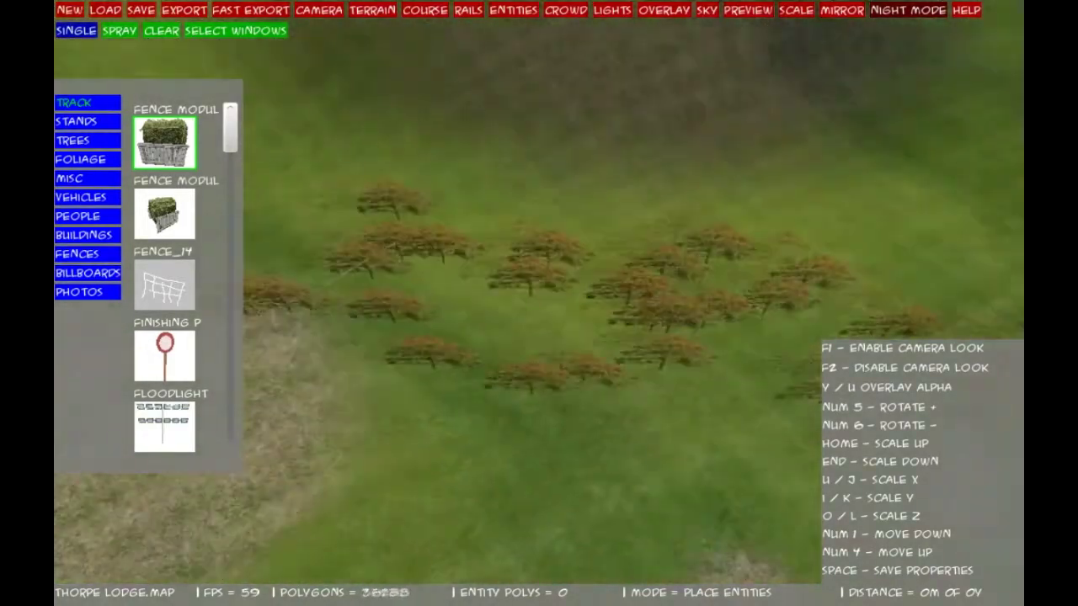
key("w")
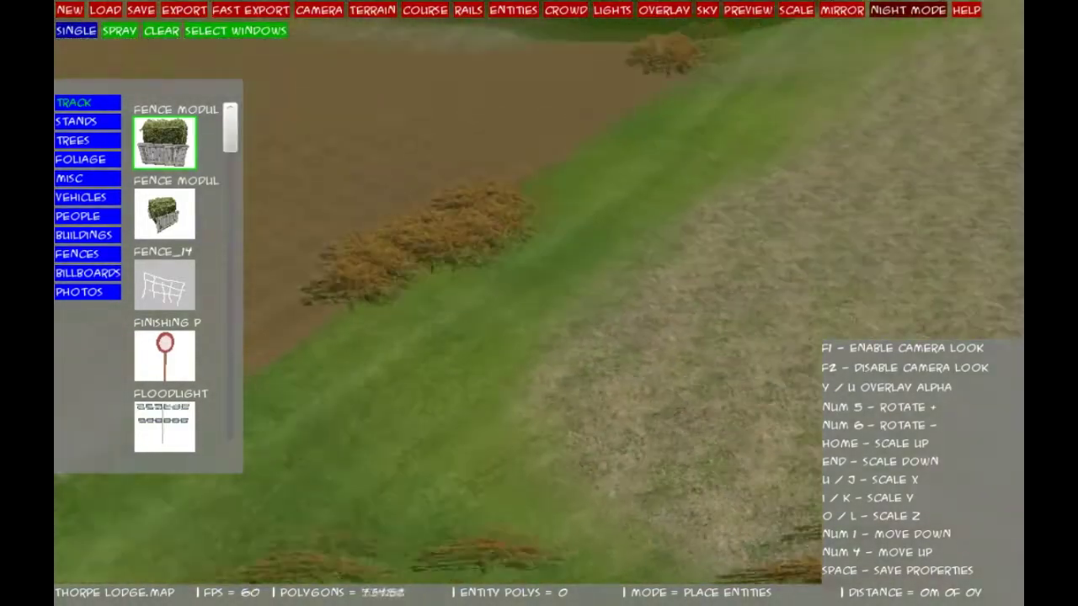
key("w")
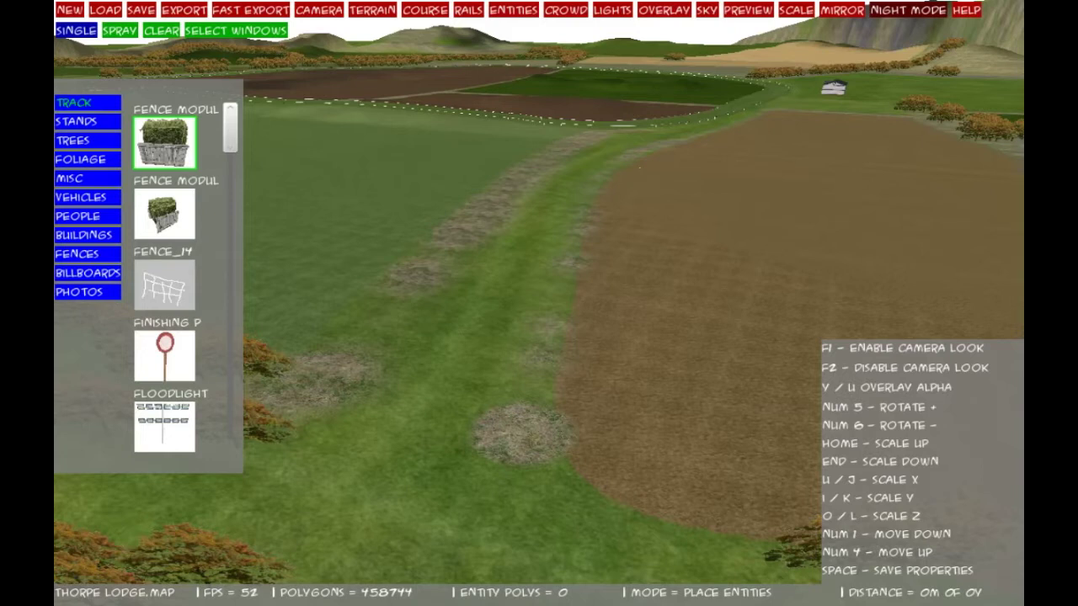
left_click(372, 10)
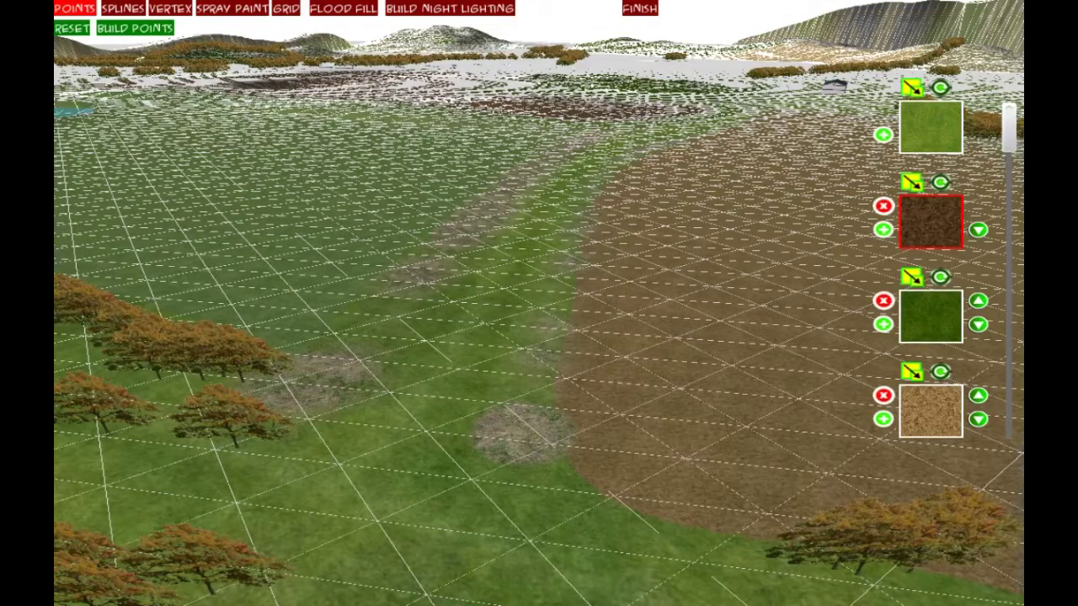
left_click(75, 8)
left_click(343, 9)
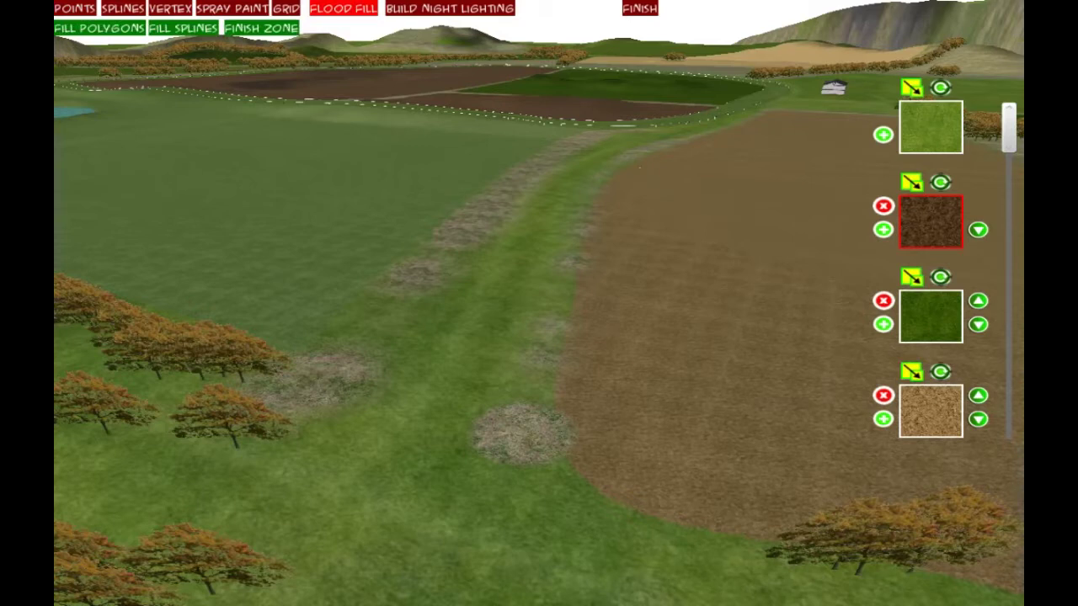
- Start a fill zone with six points along the grass strip's brown-field side, from the hedge end towards the track
left_click(479, 453)
left_click(543, 266)
left_click(573, 198)
key("w")
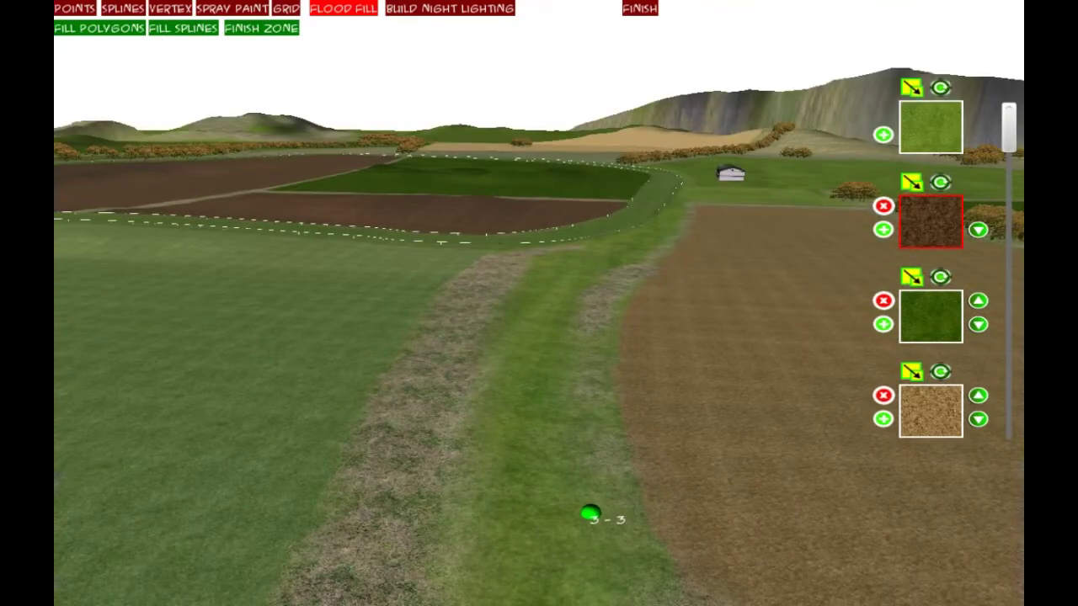
left_click(570, 367)
left_click(579, 311)
left_click(609, 275)
- Extend the fill zone with four points along the brown field's edge up to its corner beside the track
mouse_move(609, 276)
right_mouse_down()
mouse_move(581, 185)
mouse_move(640, 278)
right_mouse_up()
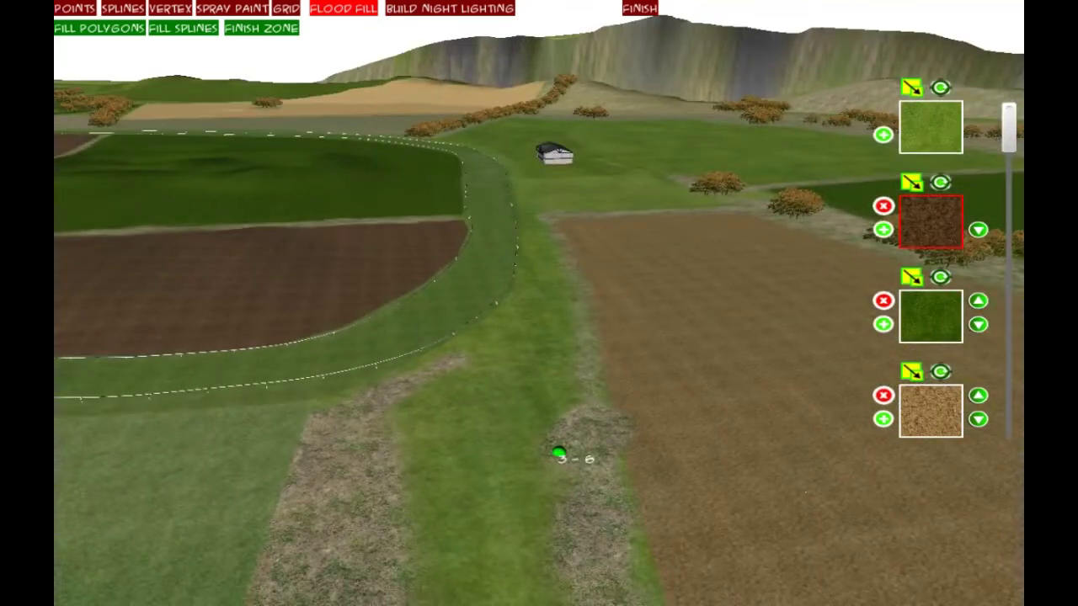
left_click(566, 385)
left_click(572, 321)
left_click(563, 272)
mouse_move(563, 272)
right_mouse_down()
mouse_move(556, 187)
mouse_move(590, 240)
mouse_move(566, 286)
right_mouse_up()
key("Up")
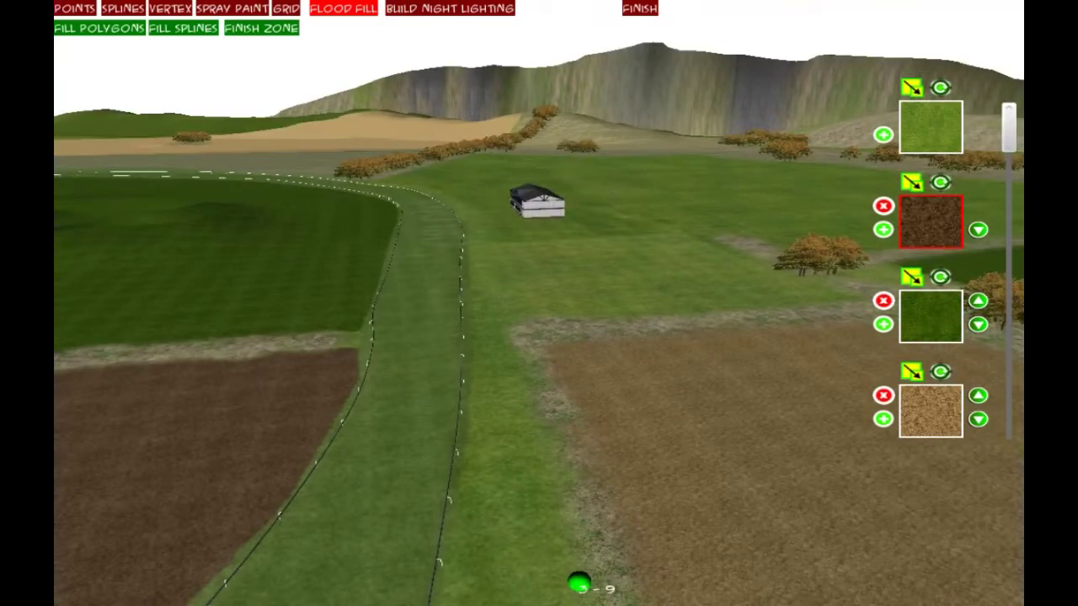
left_click(507, 332)
- Add four zone points around the brown field's corner, along its rough border and out onto the grass behind the grandstand
mouse_move(506, 332)
right_mouse_down()
mouse_move(478, 209)
mouse_move(547, 337)
mouse_move(645, 358)
mouse_move(655, 388)
right_mouse_up()
key("Up")
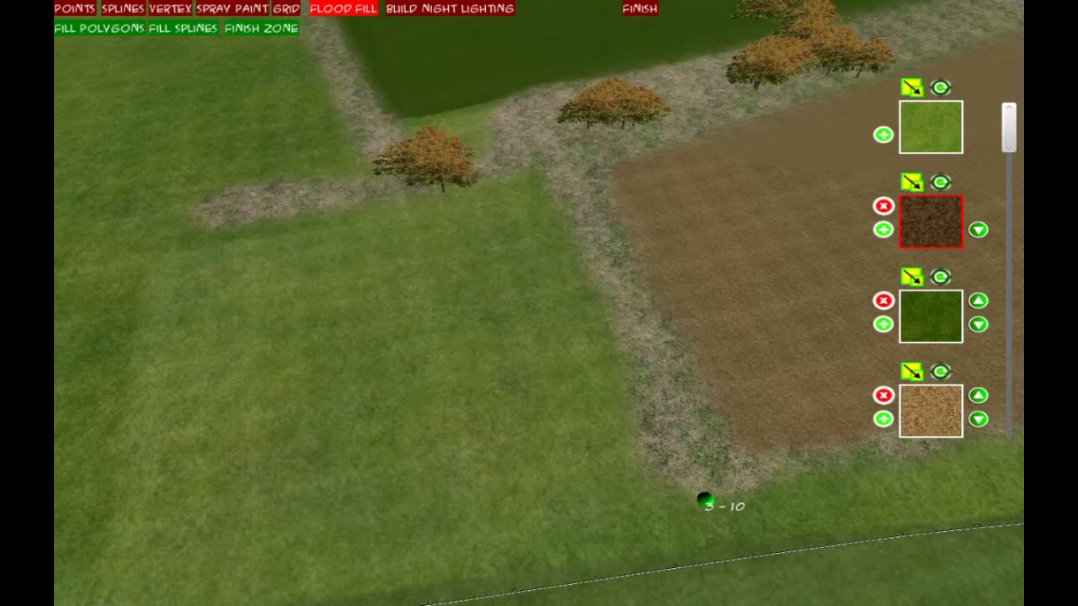
left_click(667, 476)
left_click(637, 417)
left_click(548, 184)
left_click(152, 250)
- Add three zone points beside the outer rail from the grandstand back towards the brown field's corner, shifting the first closer to the rail
key("Left")
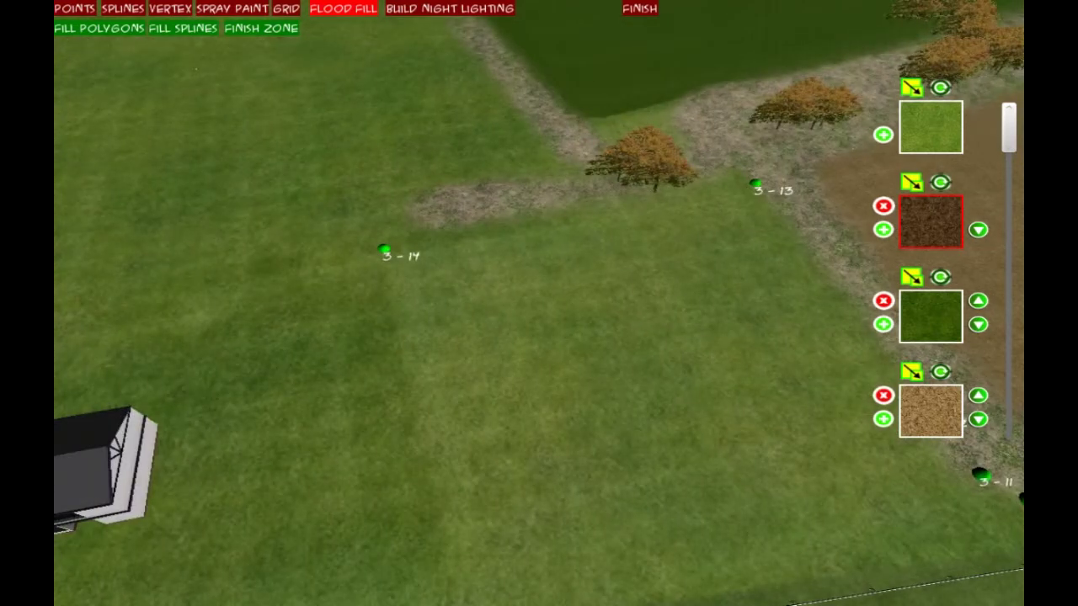
scroll(539, 303, "down", 3)
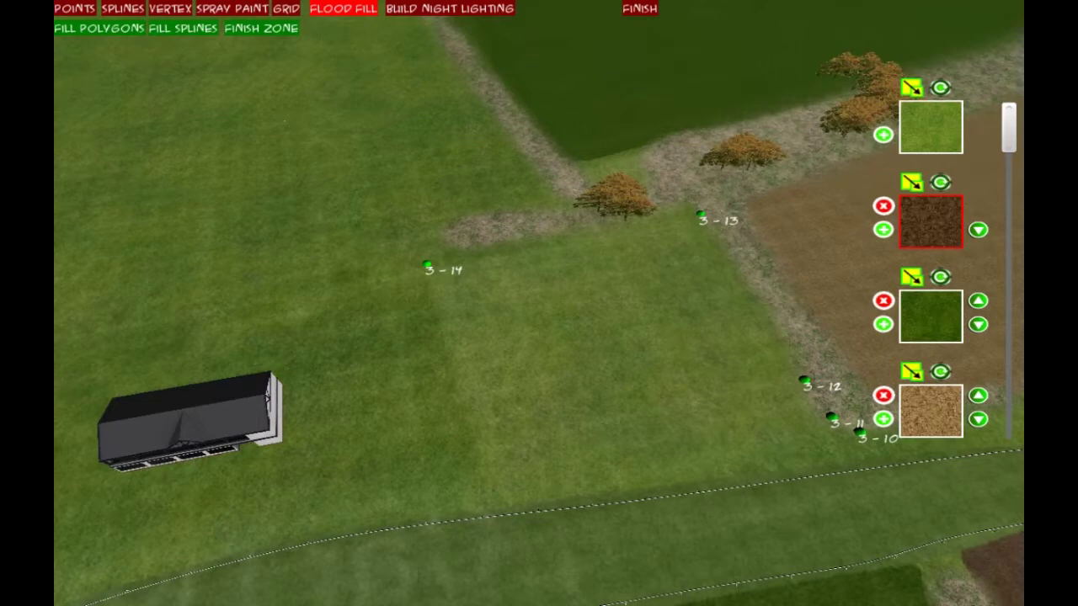
left_click(490, 502)
right_click_drag(491, 502, 653, 464)
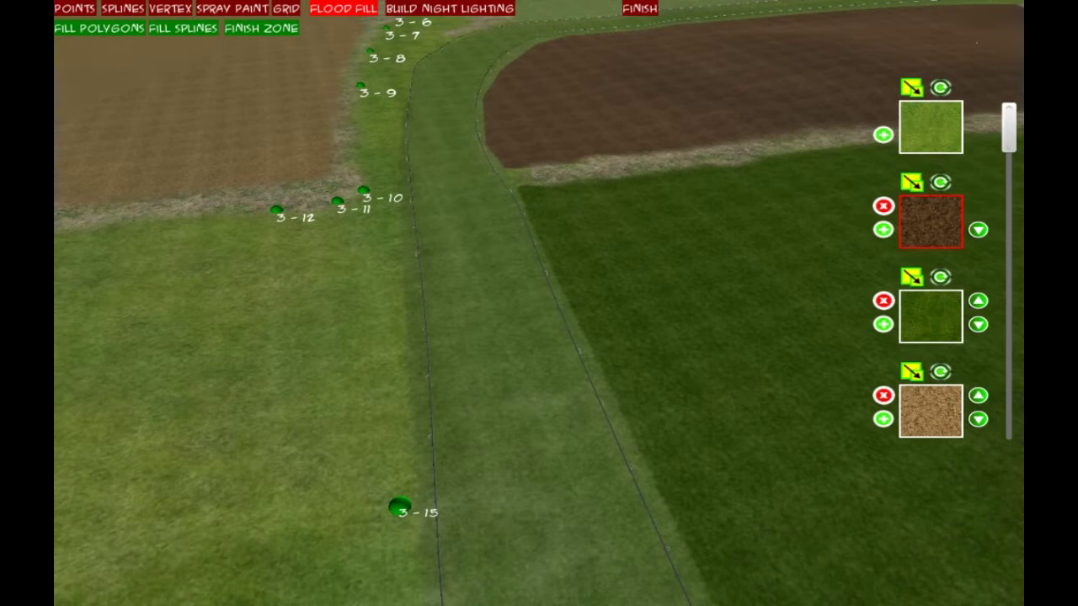
left_click_drag(399, 507, 416, 504)
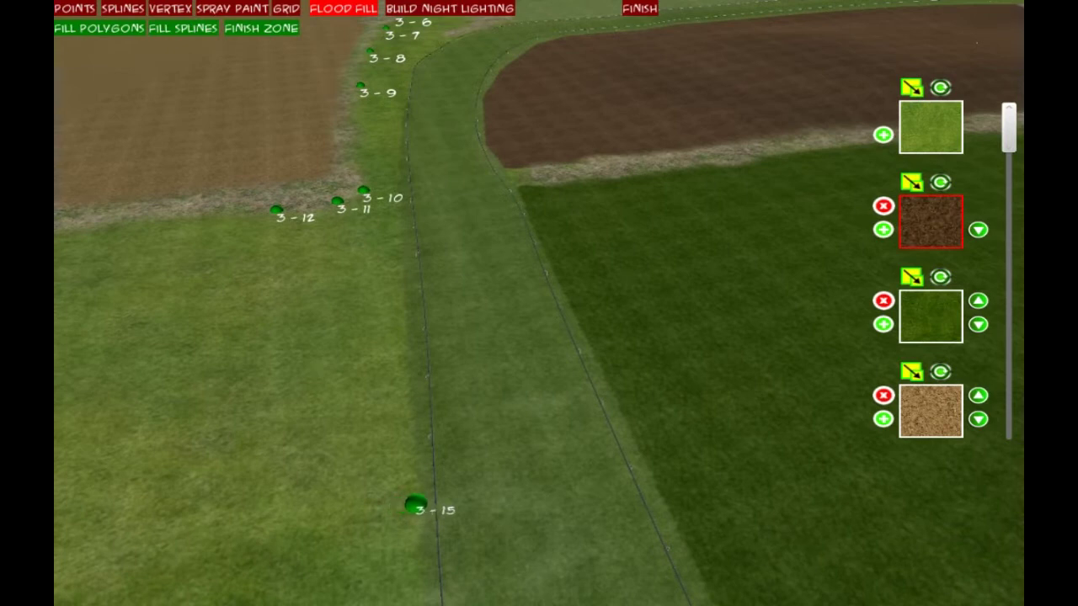
left_click(405, 330)
left_click(397, 191)
- Add three zone points along the grass between the brown field and the track's outer rail
right_click_drag(397, 191, 371, 204)
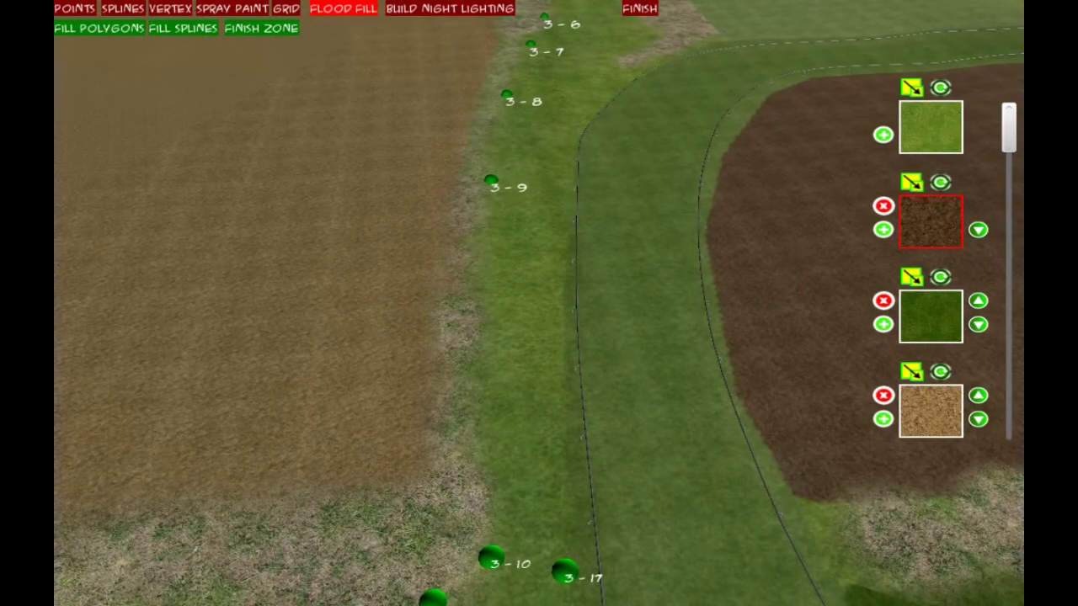
left_click(560, 288)
left_click(553, 180)
left_click(560, 103)
- Carry the zone outline away from the track bend and along the rough-grass side of the strip
key("w")
mouse_move(560, 103)
right_mouse_down()
mouse_move(539, 25)
mouse_move(565, 24)
right_mouse_up()
right_click_drag(539, 303, 648, 447)
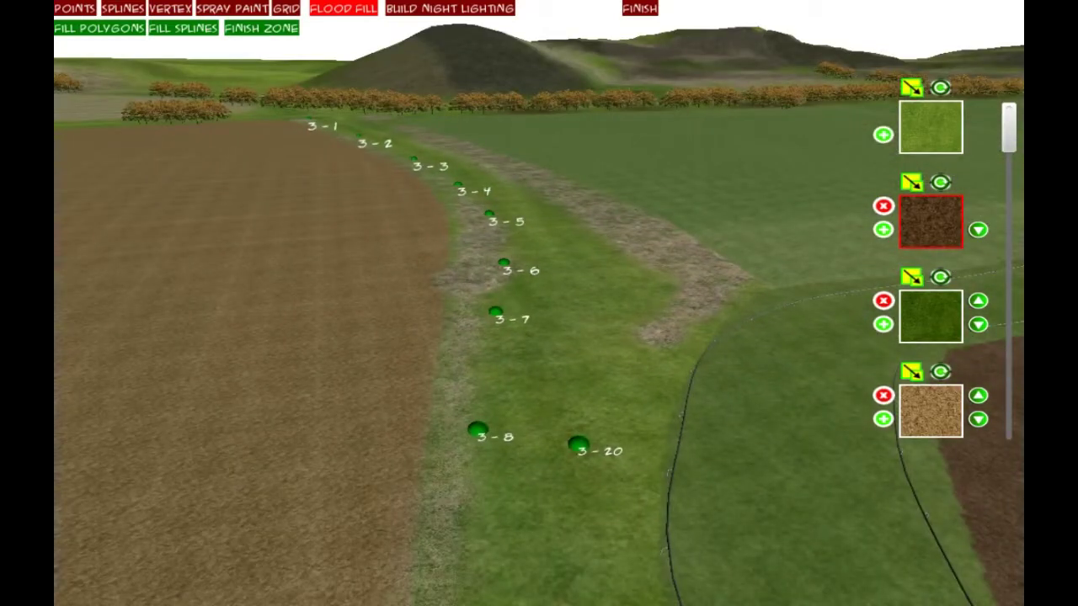
left_click(596, 366)
left_click(636, 326)
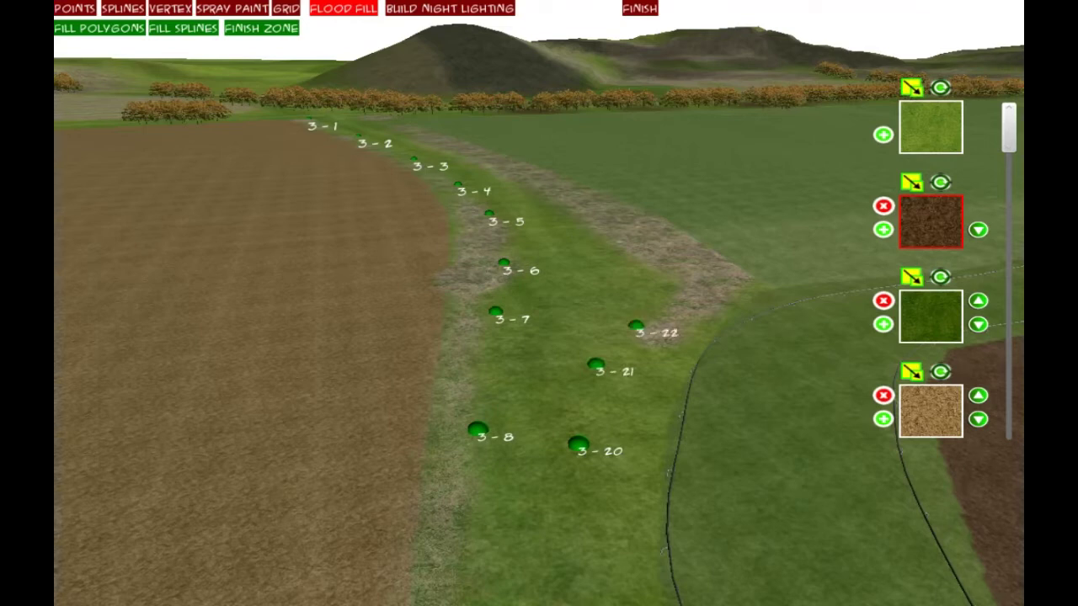
left_click(671, 292)
left_click(613, 242)
- Finish the return side of the zone with five points along the rough grass, ending opposite the first point
key("w")
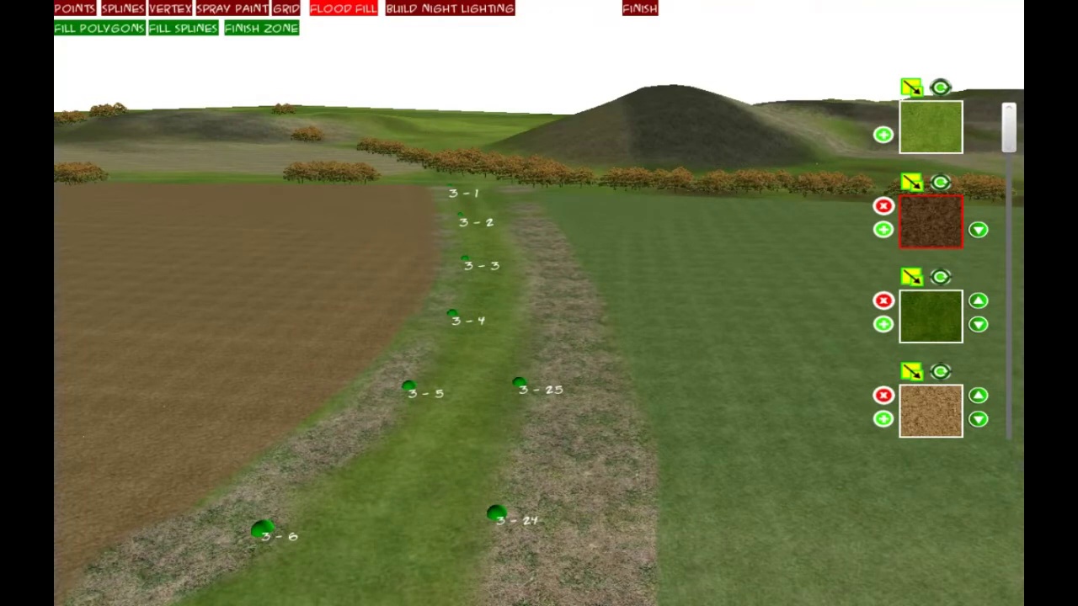
left_click(529, 330)
left_click(530, 277)
left_click(517, 239)
right_click_drag(517, 239, 539, 321)
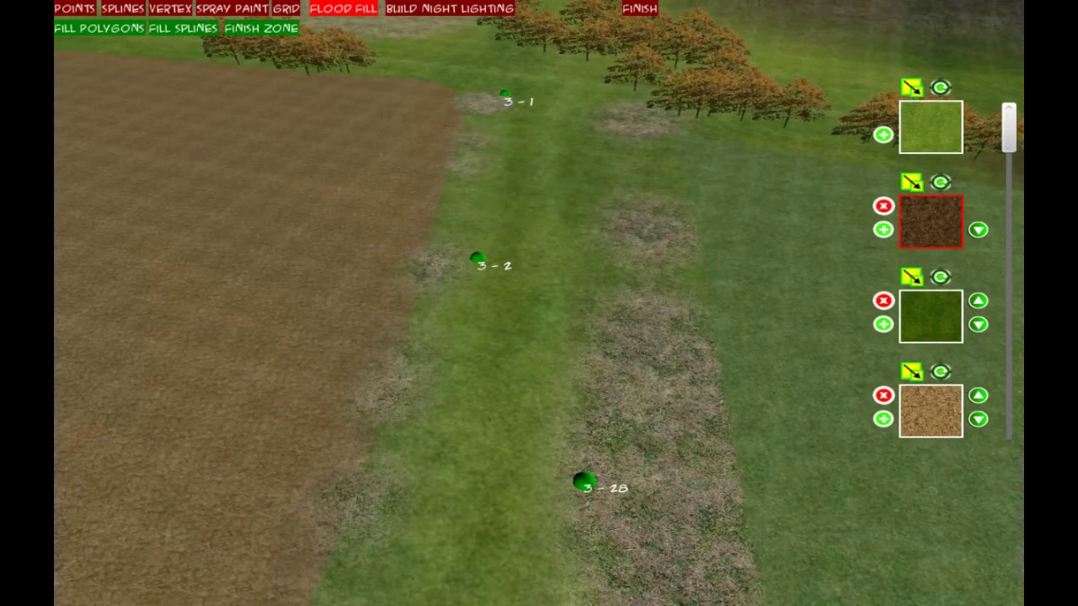
left_click(582, 255)
left_click(583, 103)
- Start adding a new terrain texture and browse to the Steam folder in Program Files (x86) on drive C
scroll(935, 490, "down", 10)
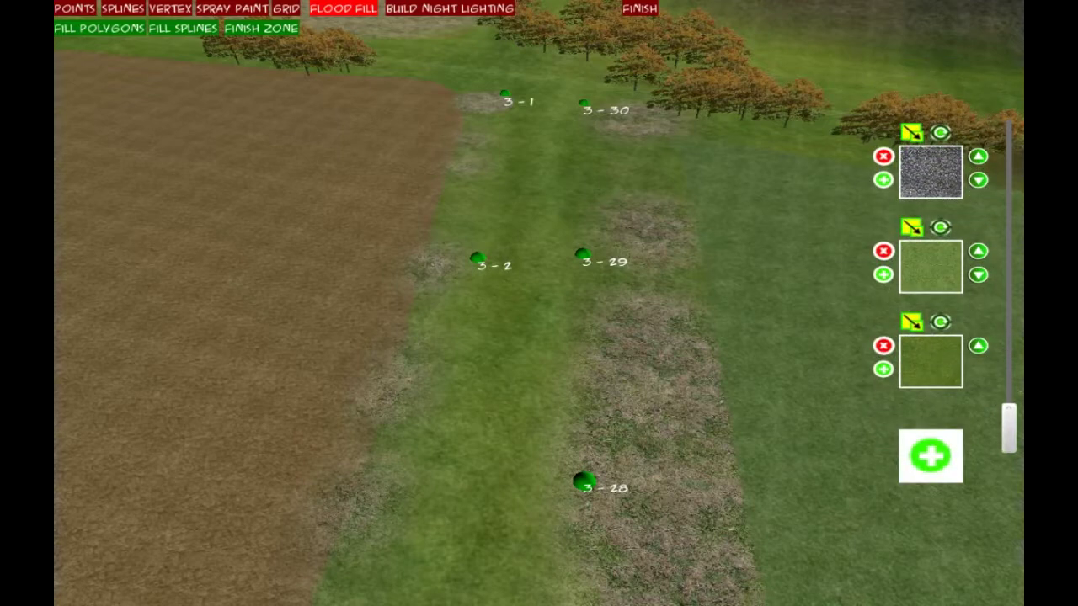
left_click(931, 459)
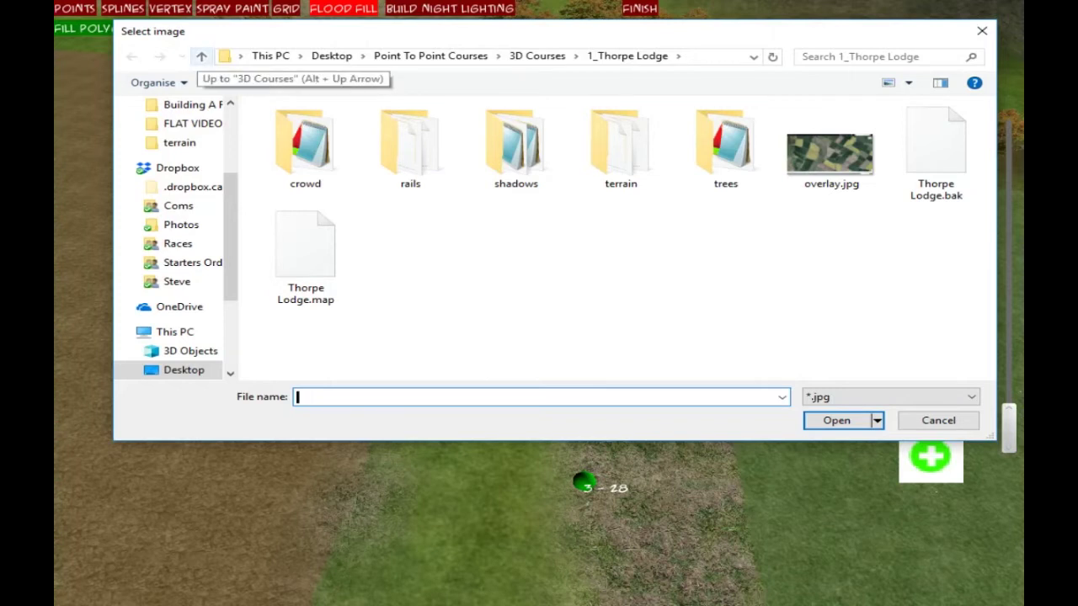
left_click(202, 56)
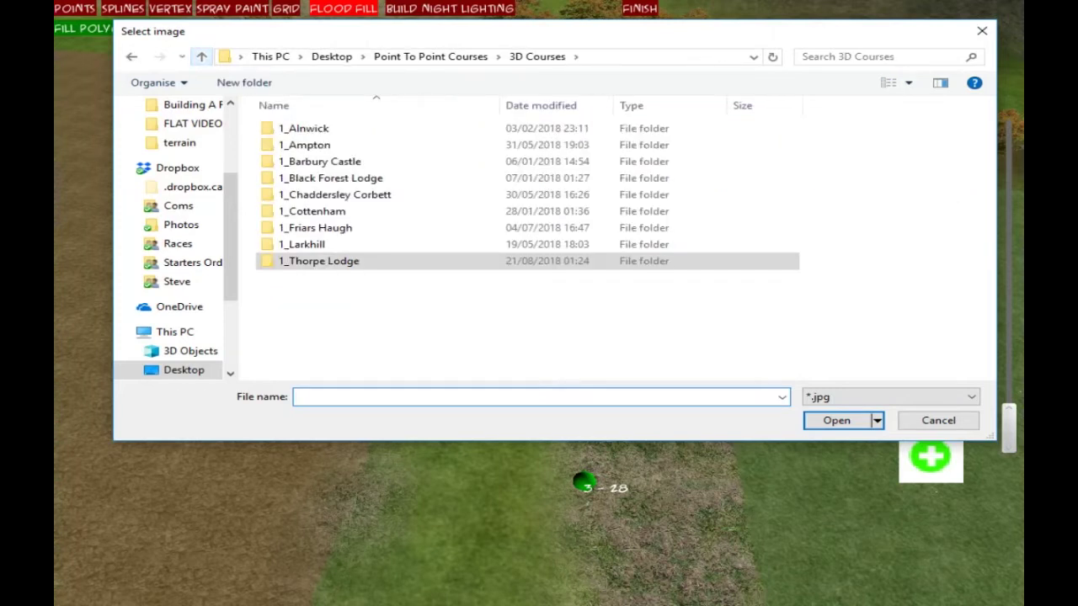
left_click(201, 55)
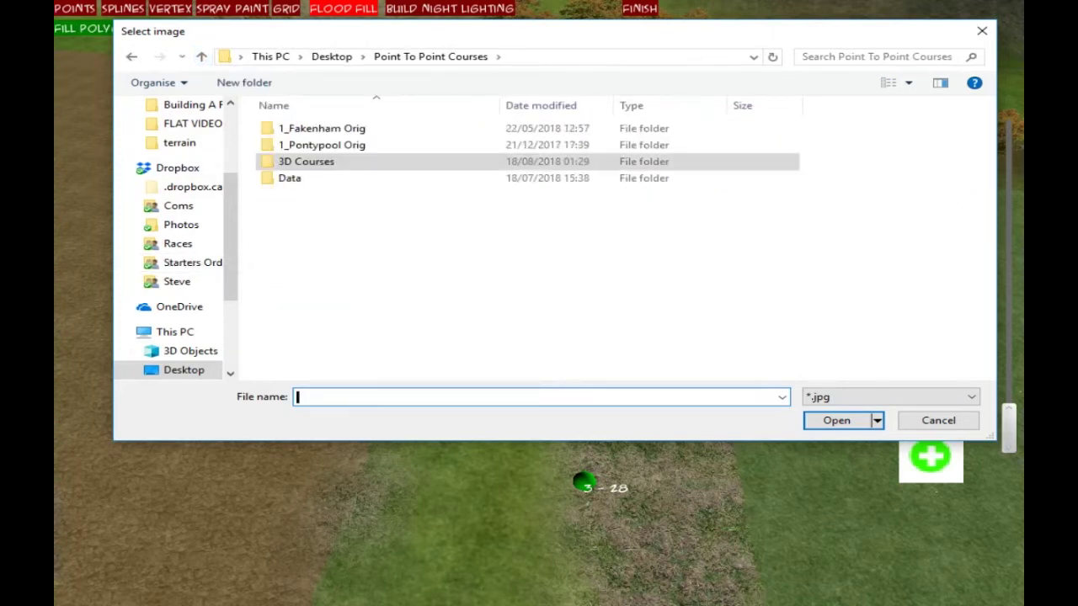
left_click(175, 332)
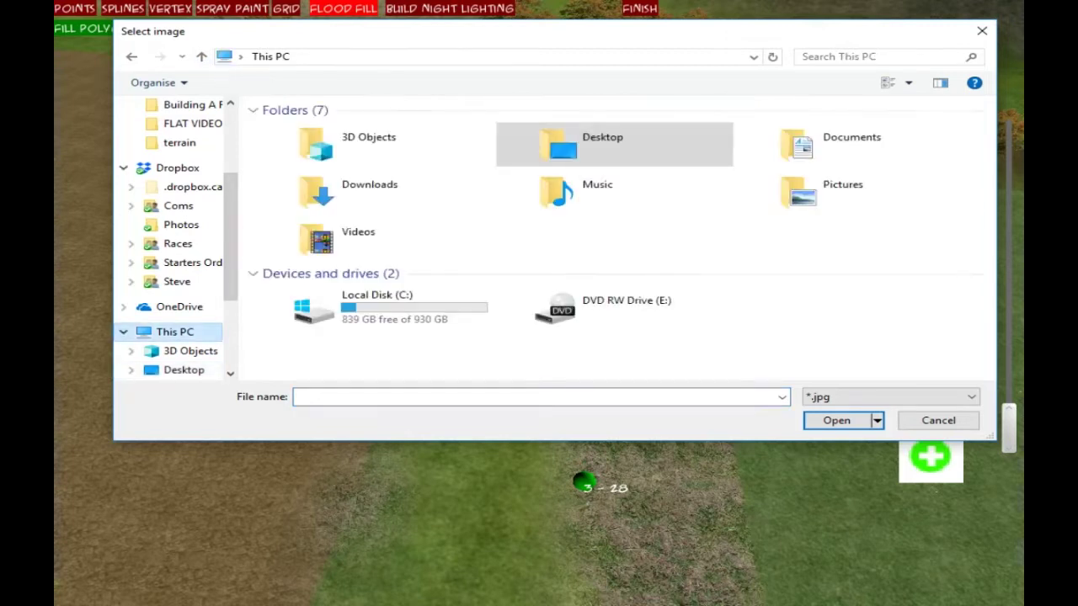
double_click(373, 308)
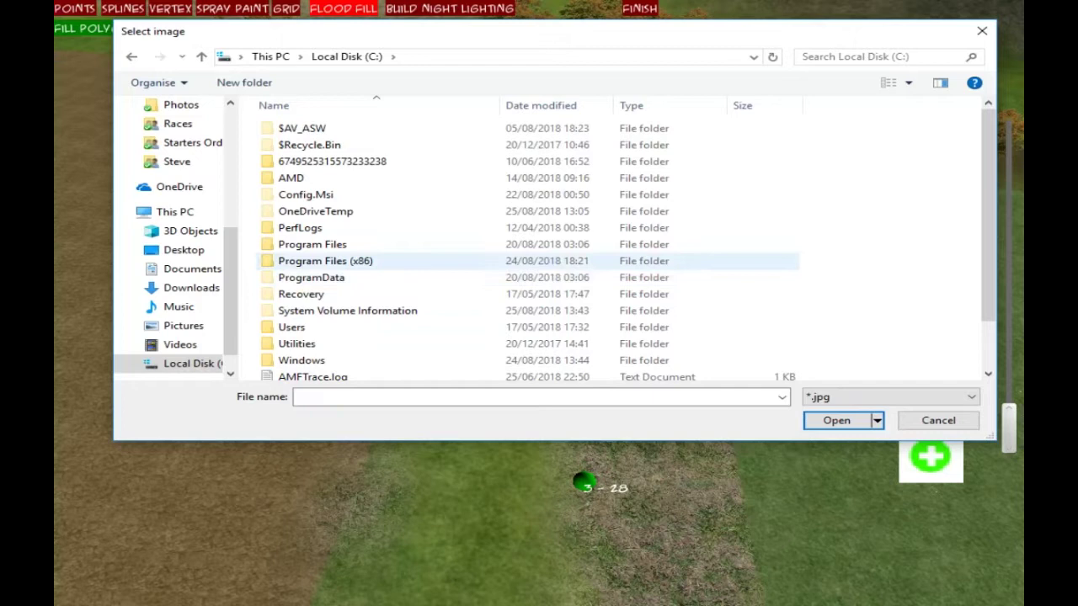
double_click(324, 261)
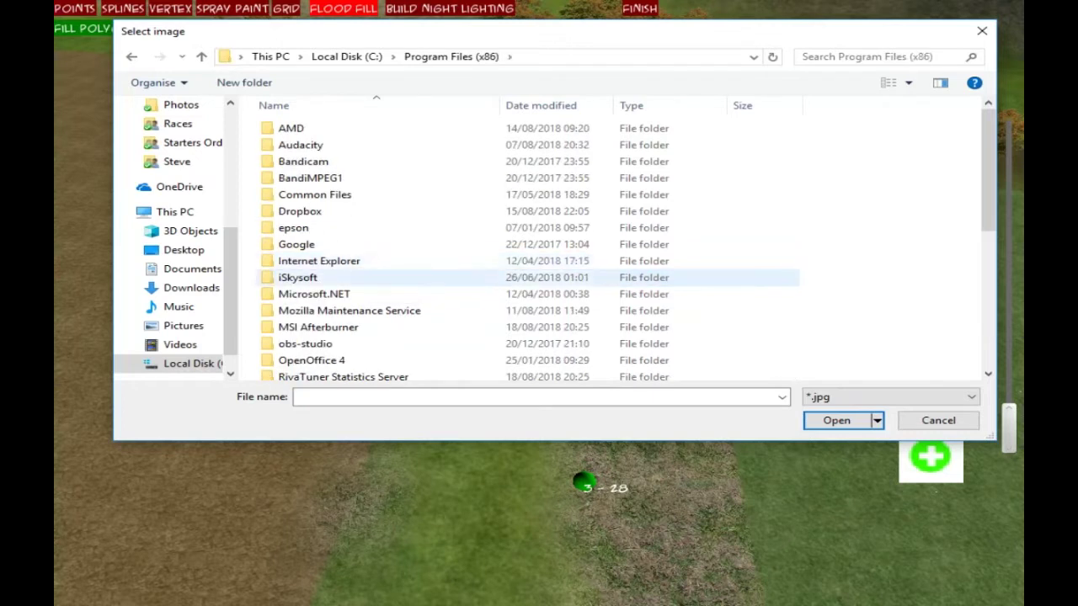
scroll(324, 257, "down", 5)
scroll(325, 255, "down", 1)
scroll(324, 255, "up", 2)
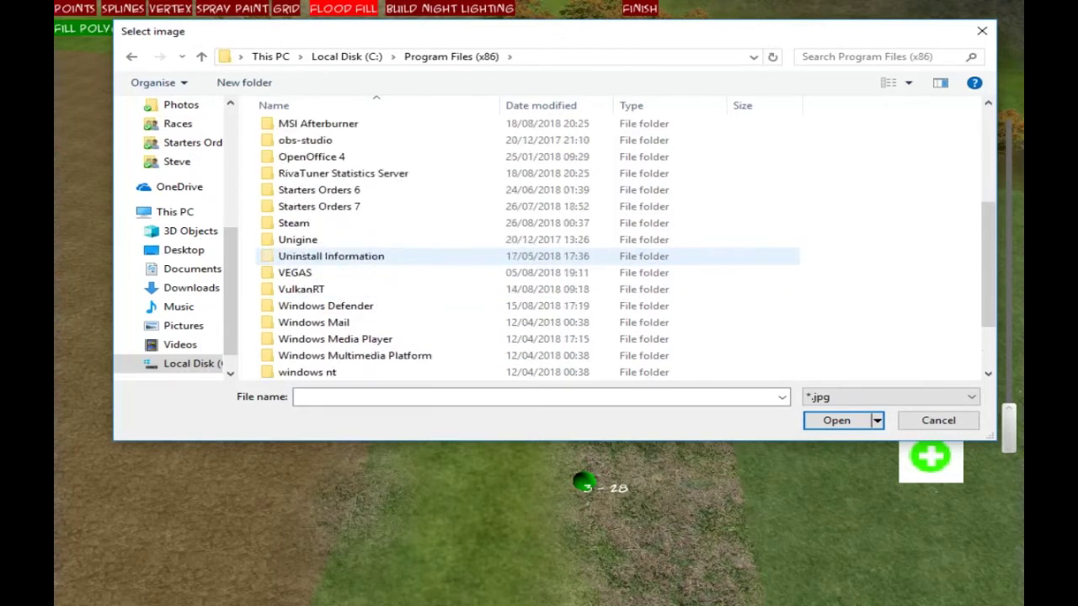
double_click(307, 222)
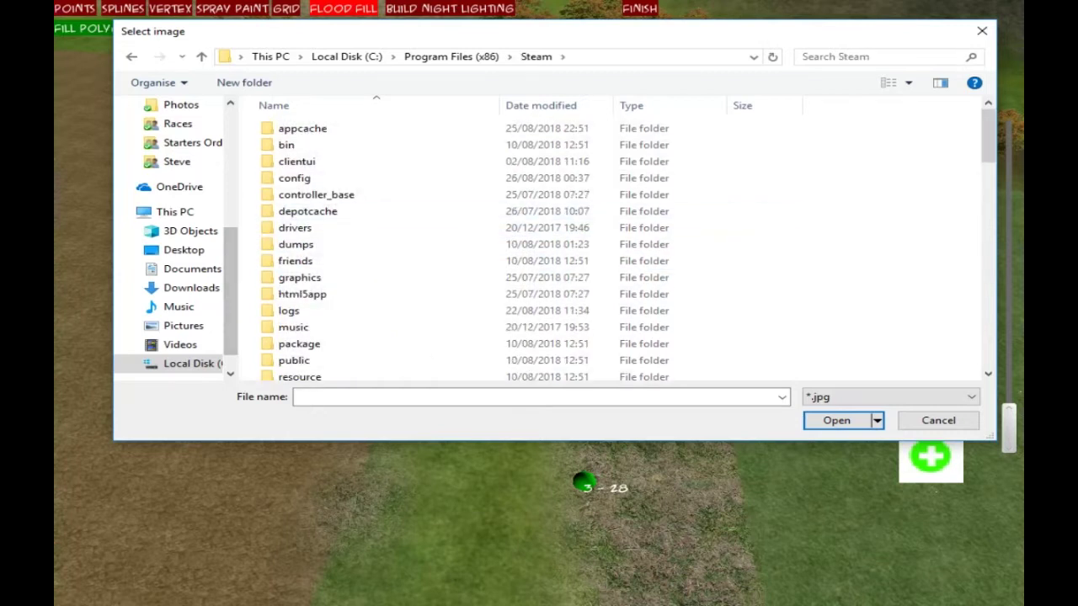
- Open the steamapps\common\Starters Orders 6\3D\terrain folder to reach the game's terrain images
scroll(308, 217, "down", 5)
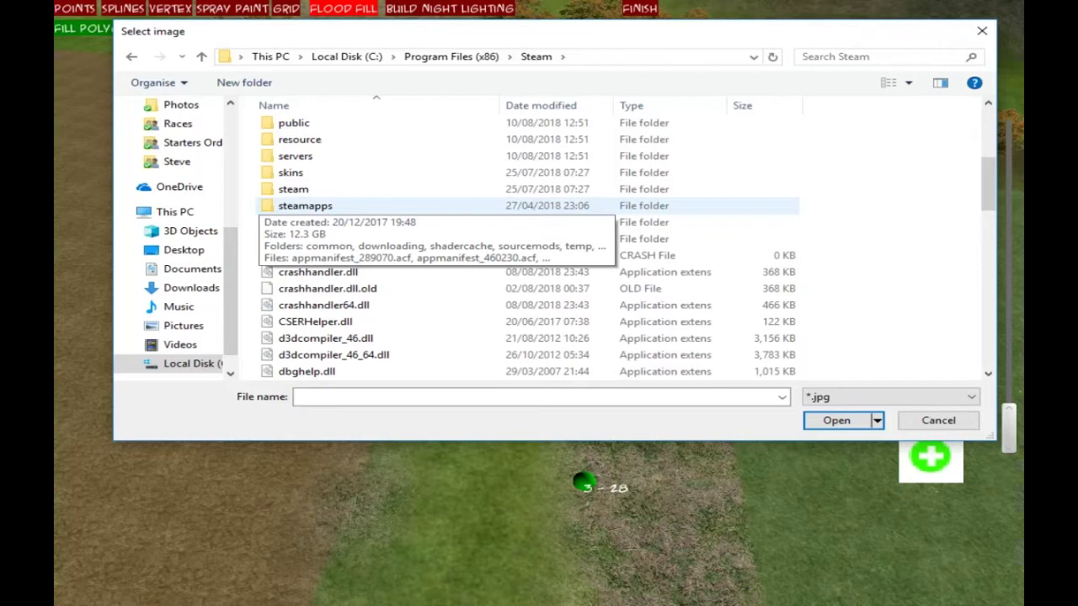
double_click(305, 205)
left_click(300, 128)
double_click(301, 128)
double_click(307, 145)
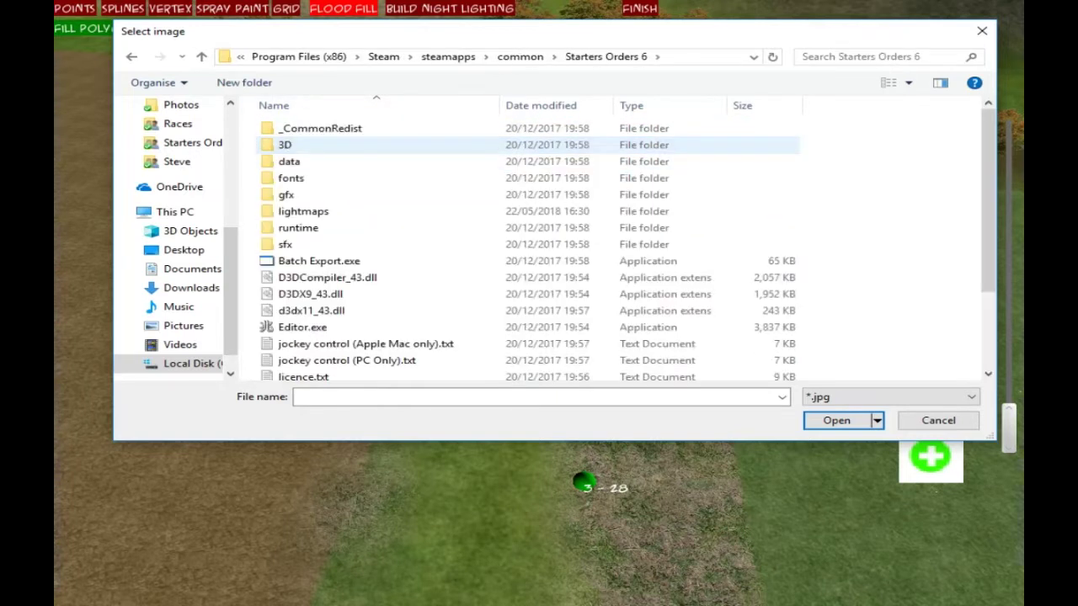
double_click(284, 145)
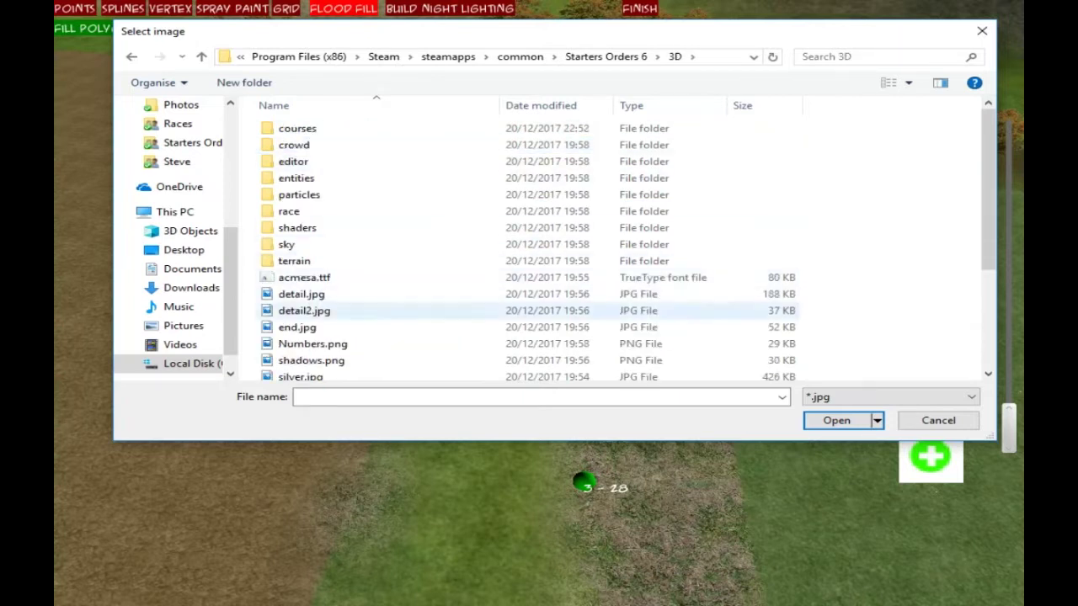
double_click(294, 261)
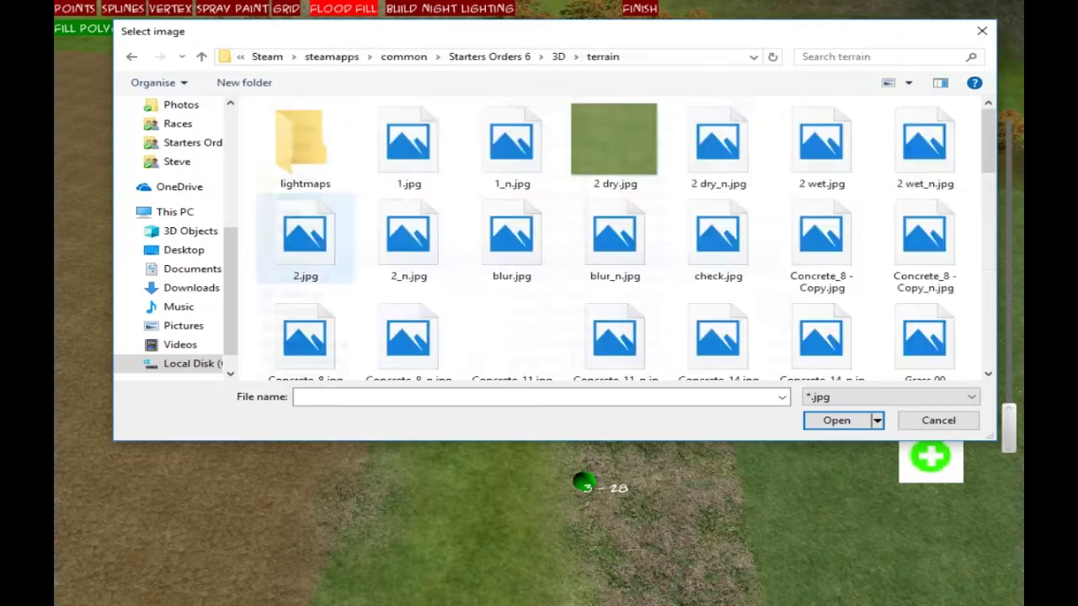
- Look through the terrain images and add gravel.jpg as the new texture
scroll(614, 215, "down", 5)
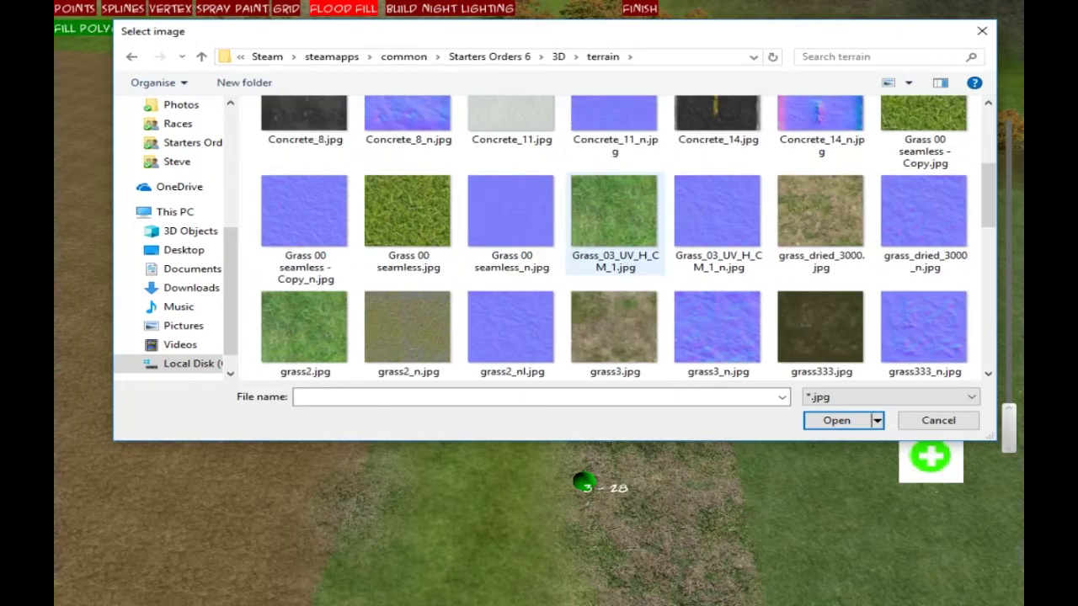
scroll(614, 215, "down", 2)
scroll(614, 215, "down", 2)
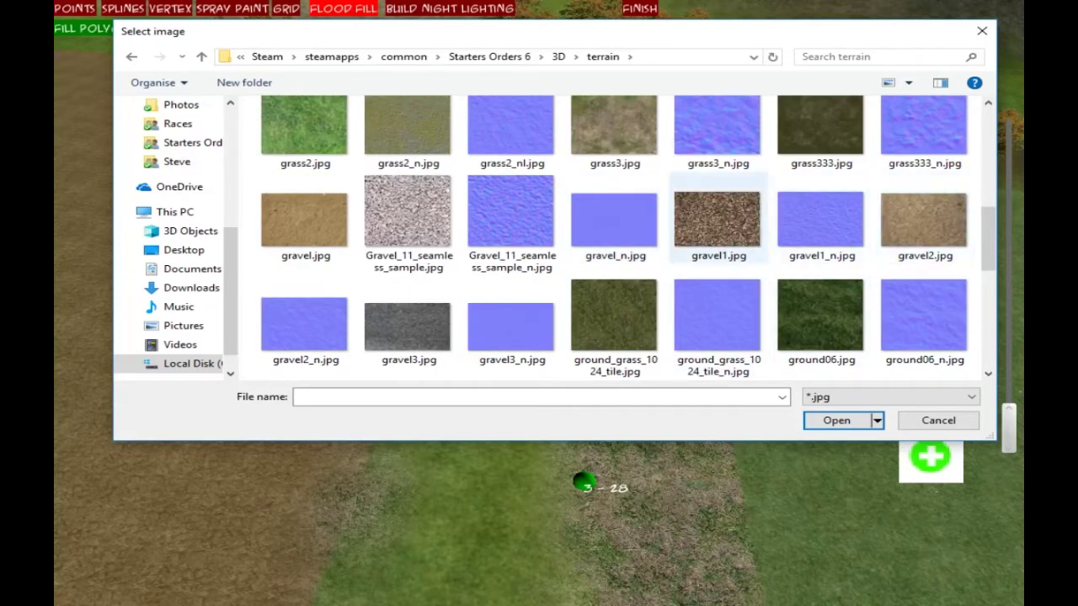
scroll(543, 206, "down", 1)
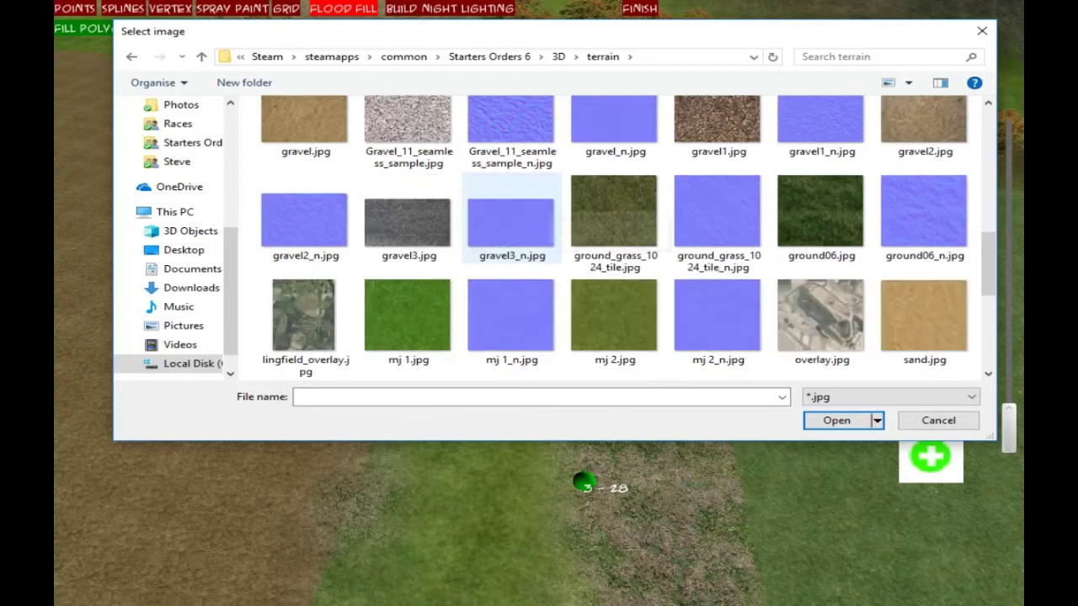
scroll(543, 207, "up", 1)
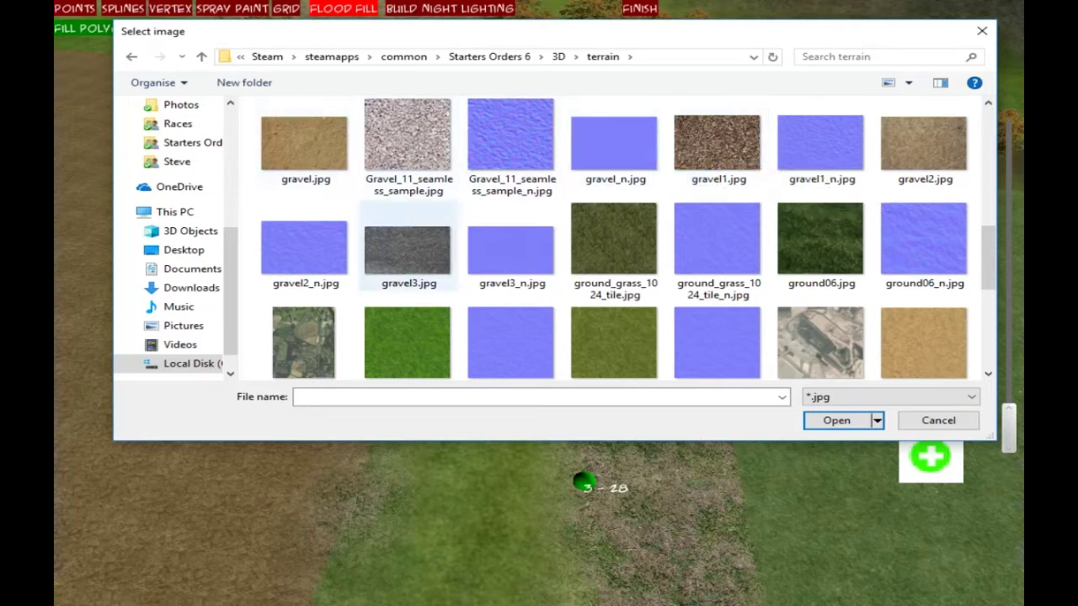
double_click(303, 141)
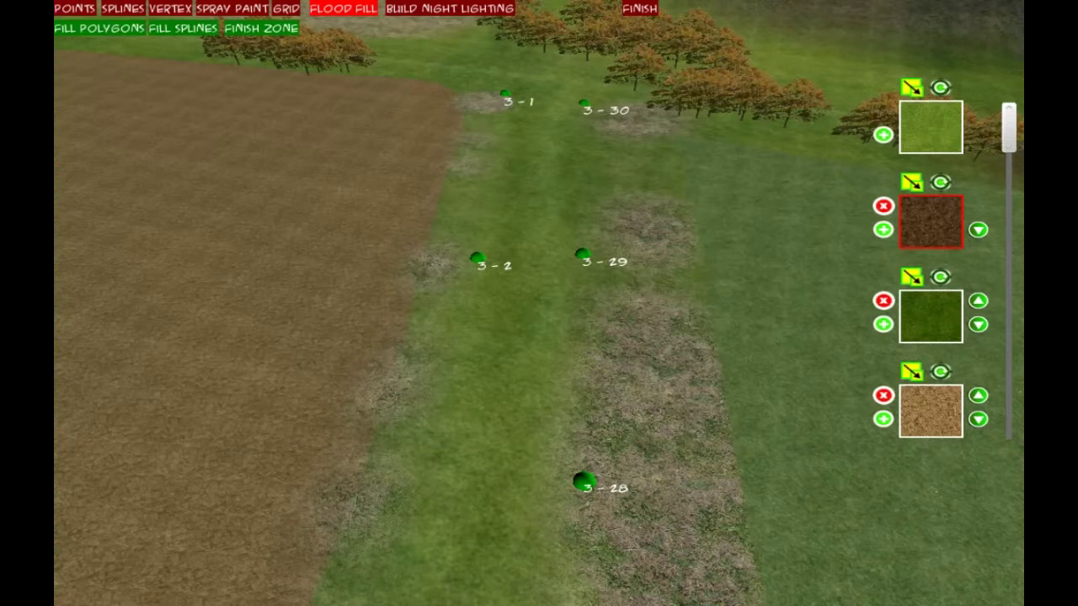
- Flood-fill the outlined strip beside the brown field with the new gravel texture
left_click_drag(1009, 128, 1009, 428)
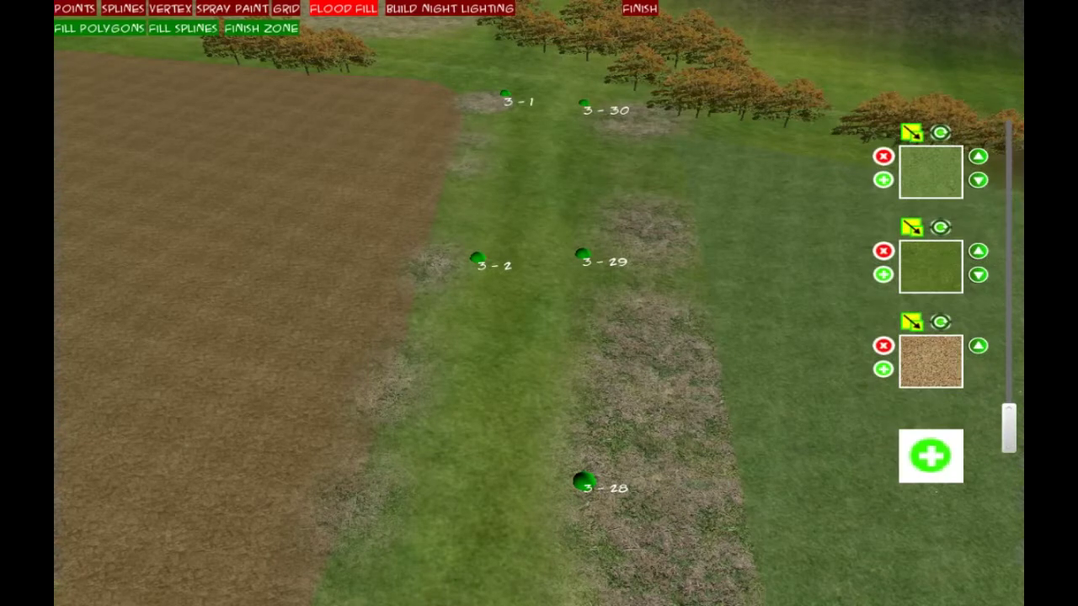
left_click(931, 362)
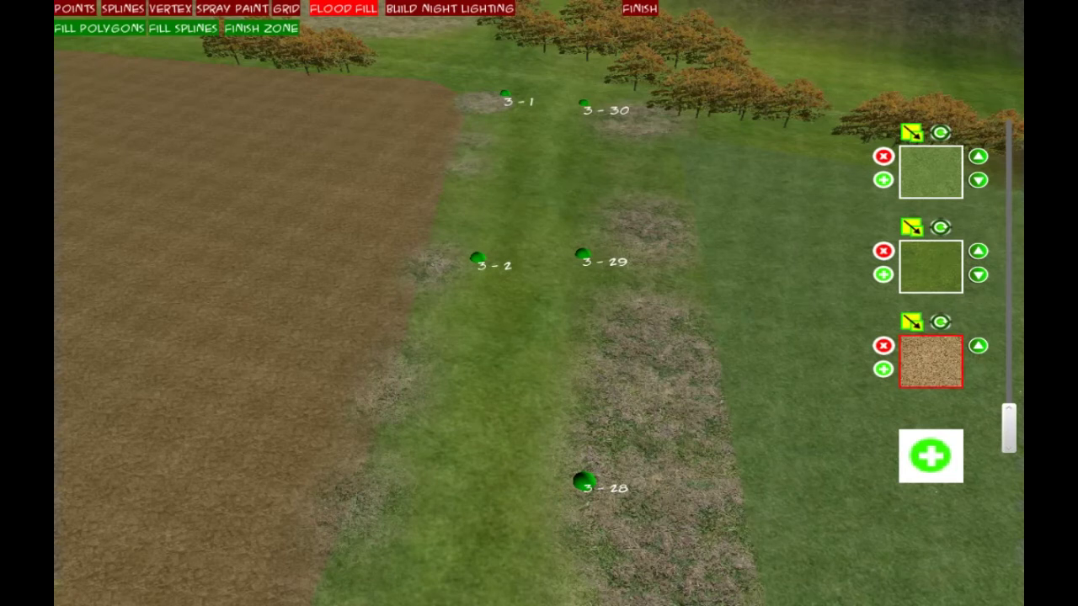
left_click(567, 286)
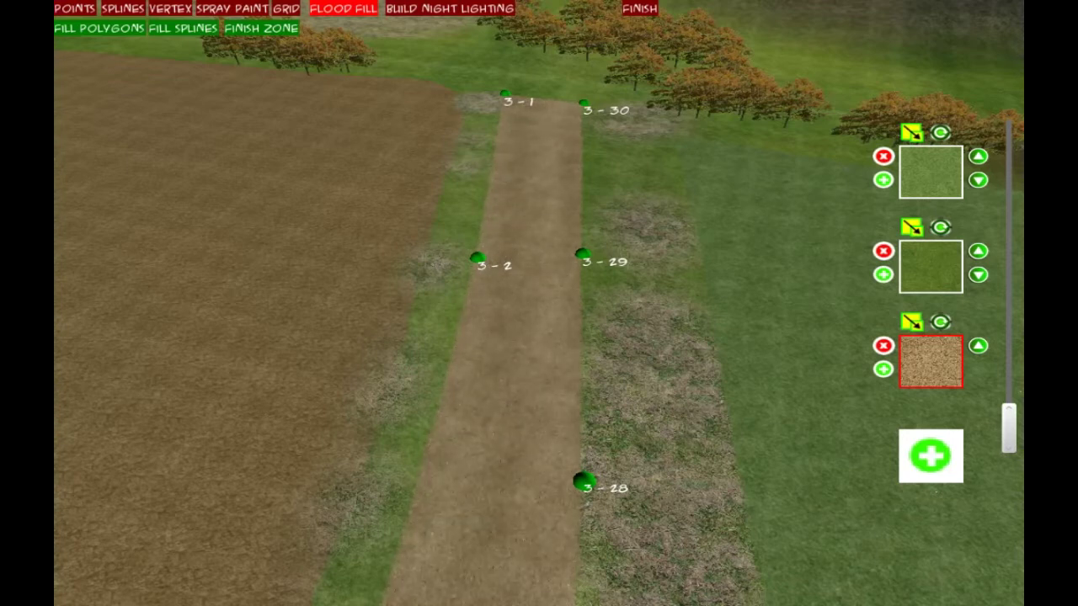
right_click_drag(539, 303, 236, 286)
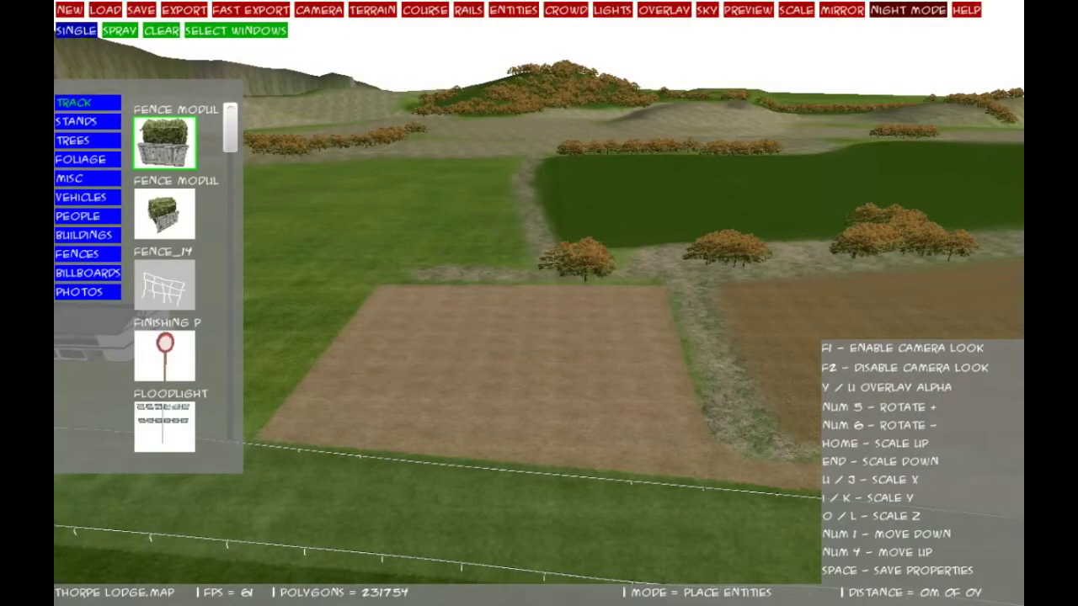
- Inspect the filled strip and the rest of the course from above, and fade in the aerial photo overlay over the terrain
key("F1")
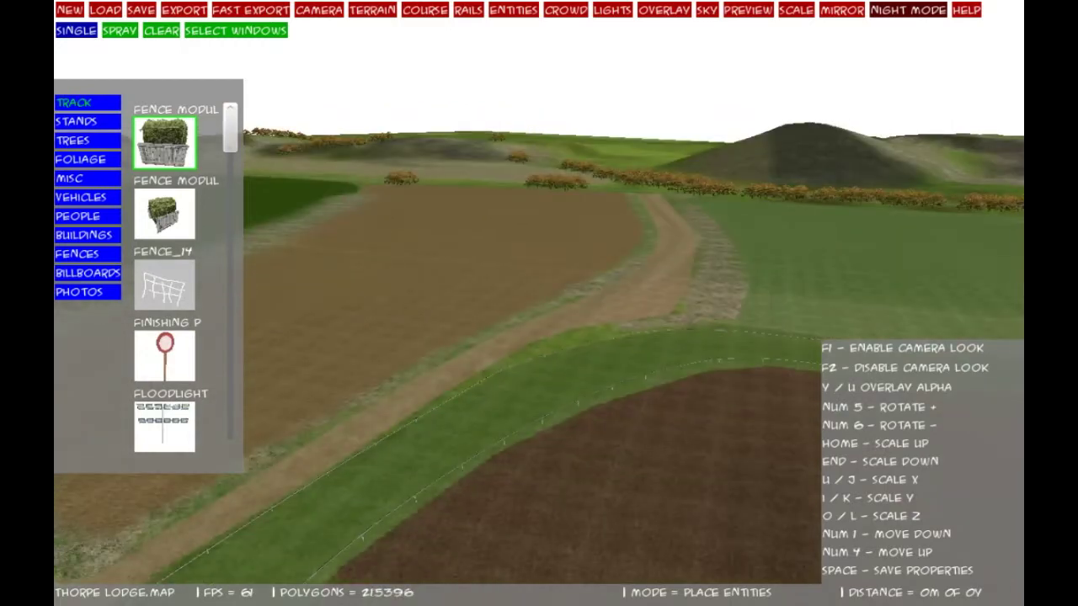
key("w")
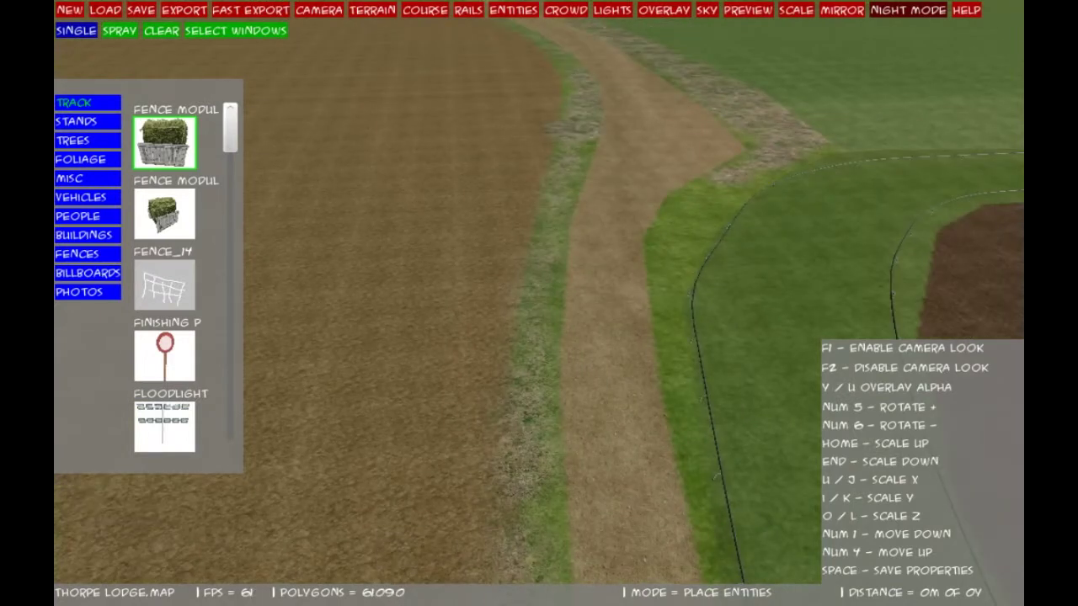
key("w")
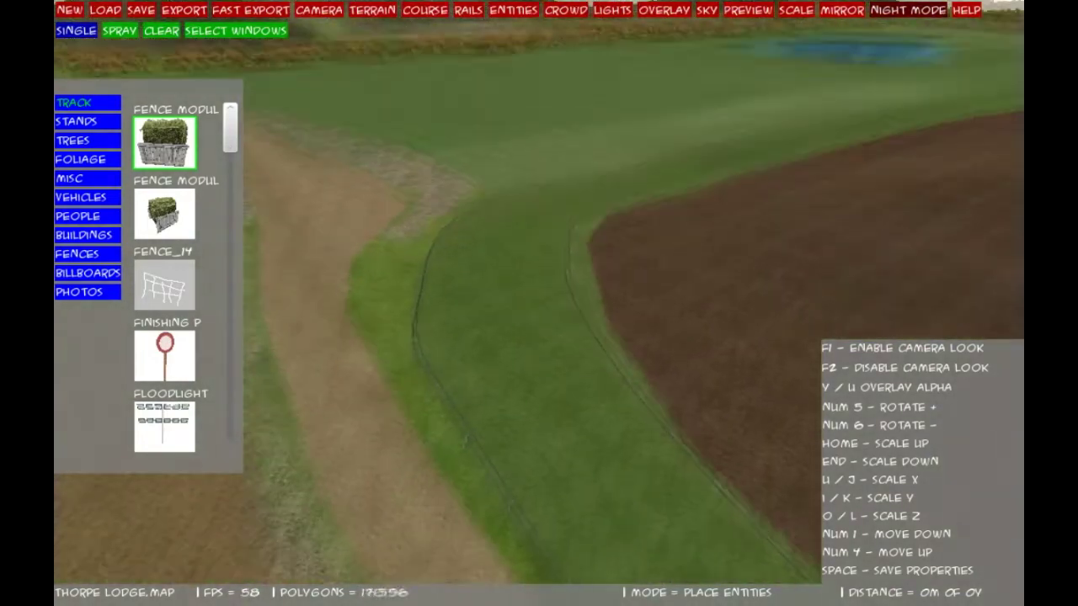
key("w")
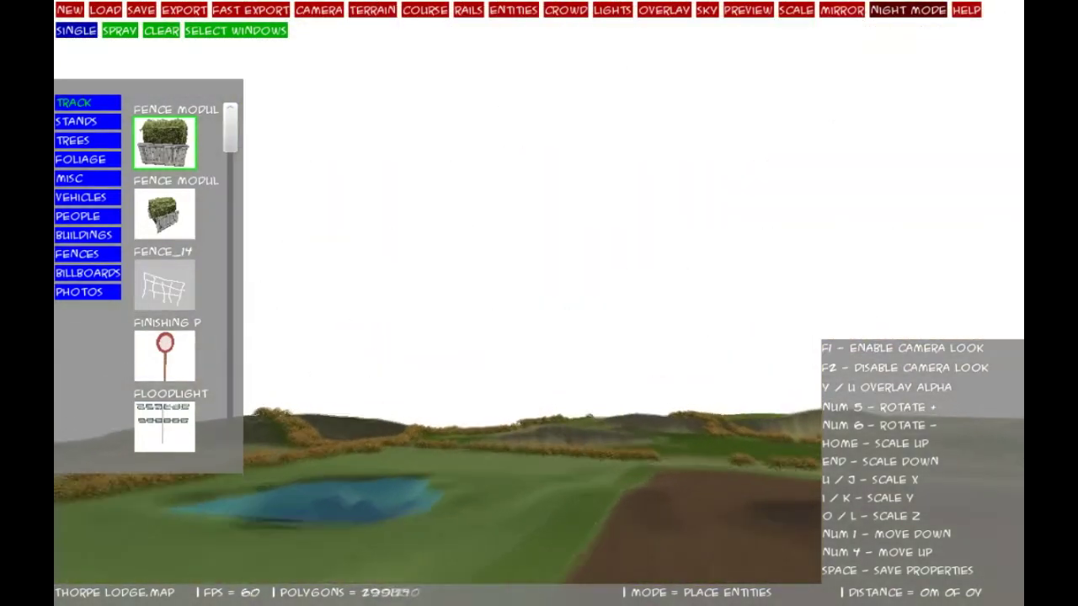
key("w")
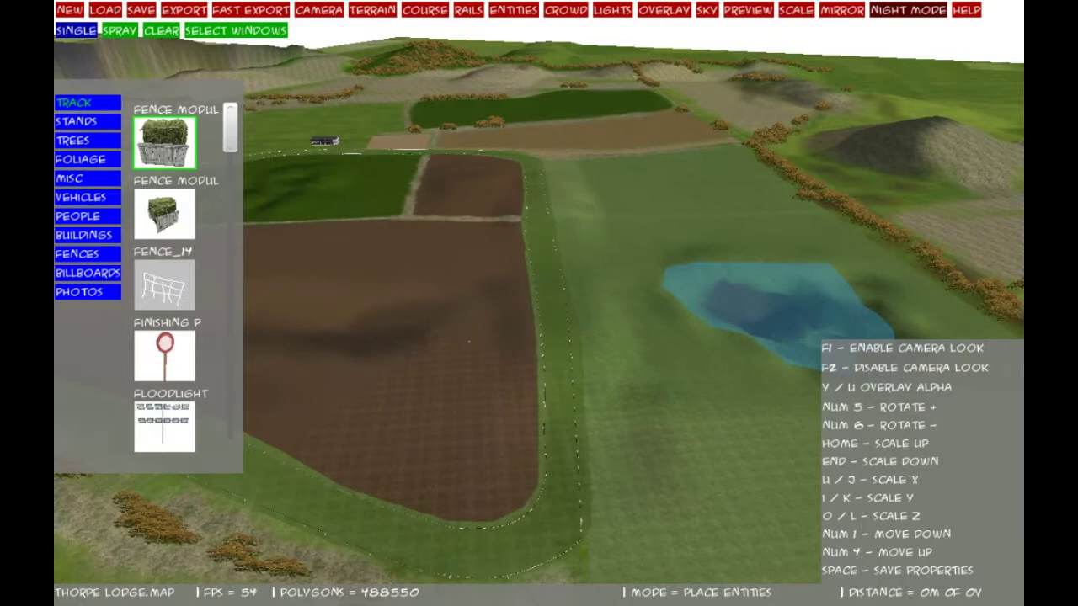
key("y")
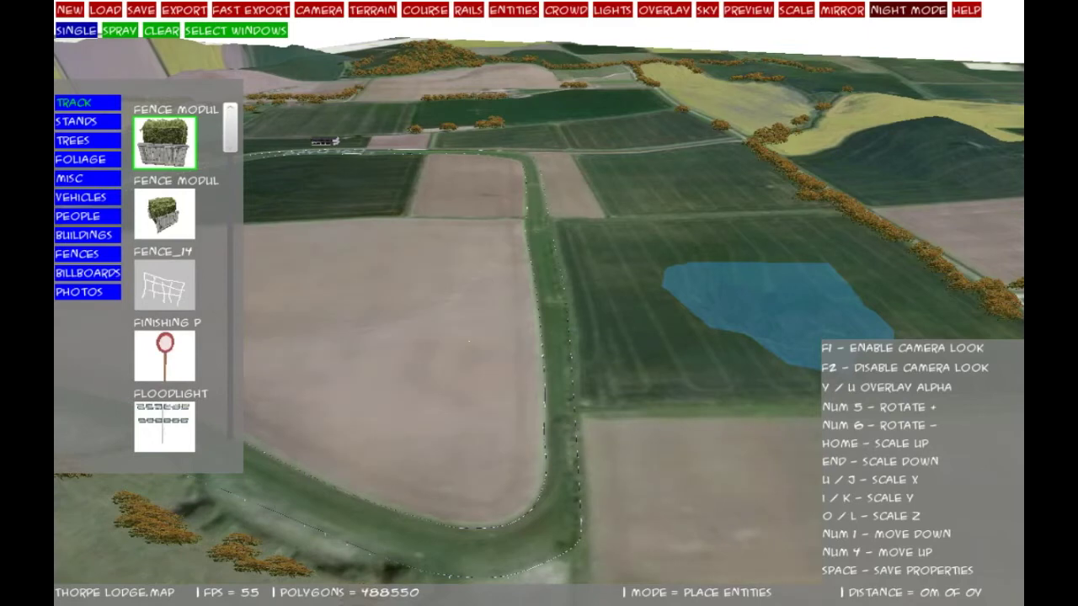
- Line up the railed straight beside the large field and choose the Fence 03 A model from the fences category
key("F1")
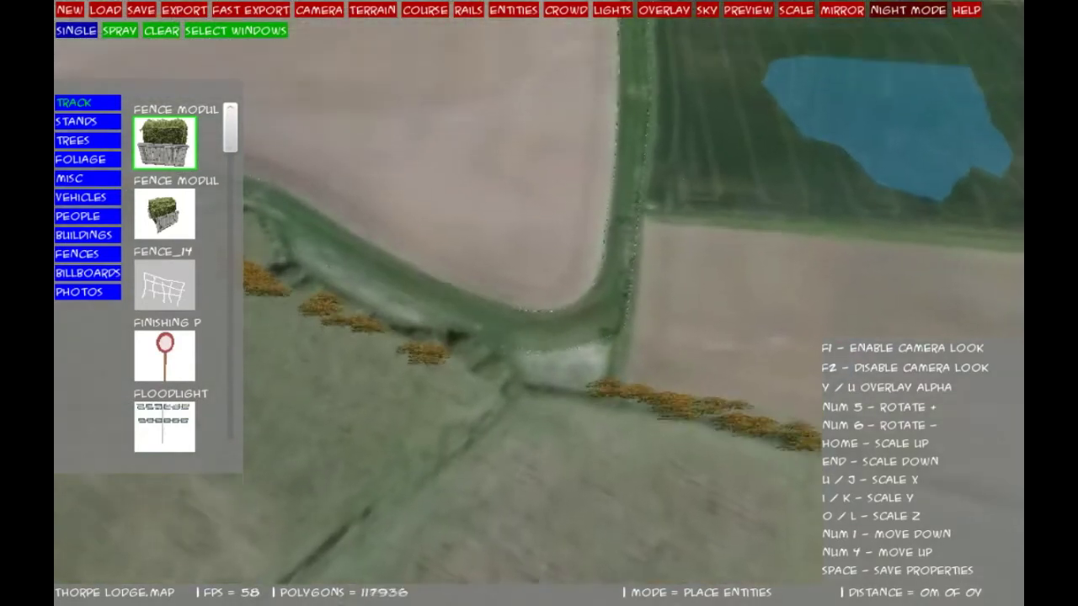
key("w")
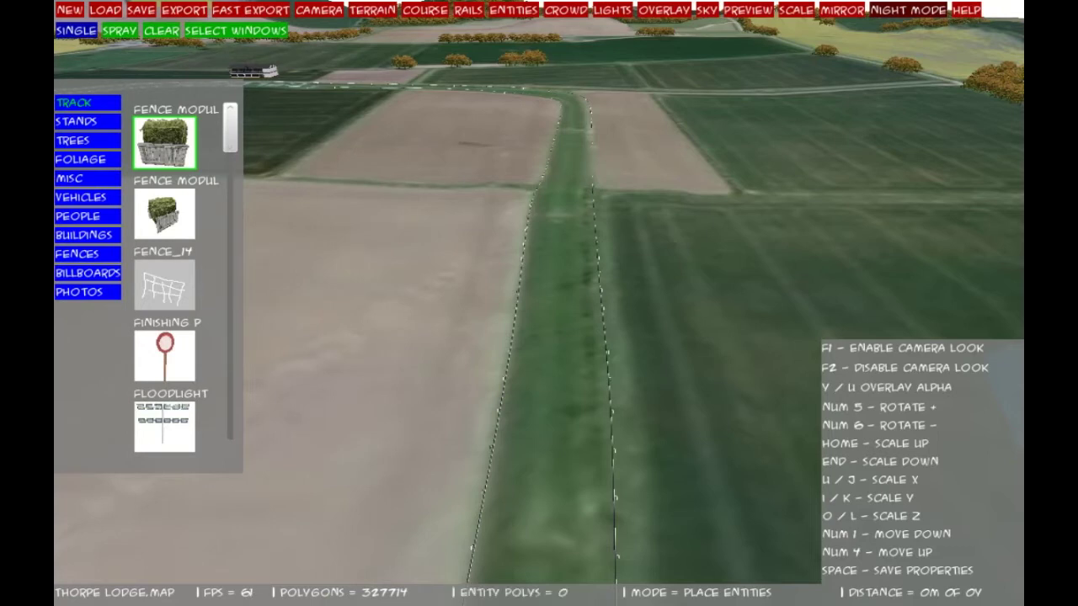
left_click(87, 254)
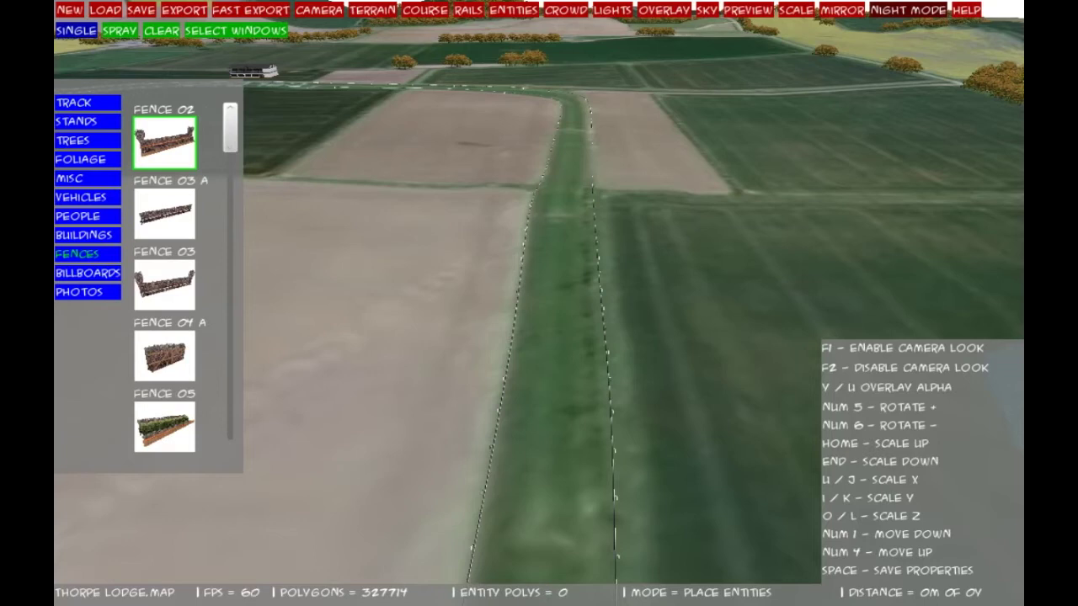
scroll(181, 286, "down", 10)
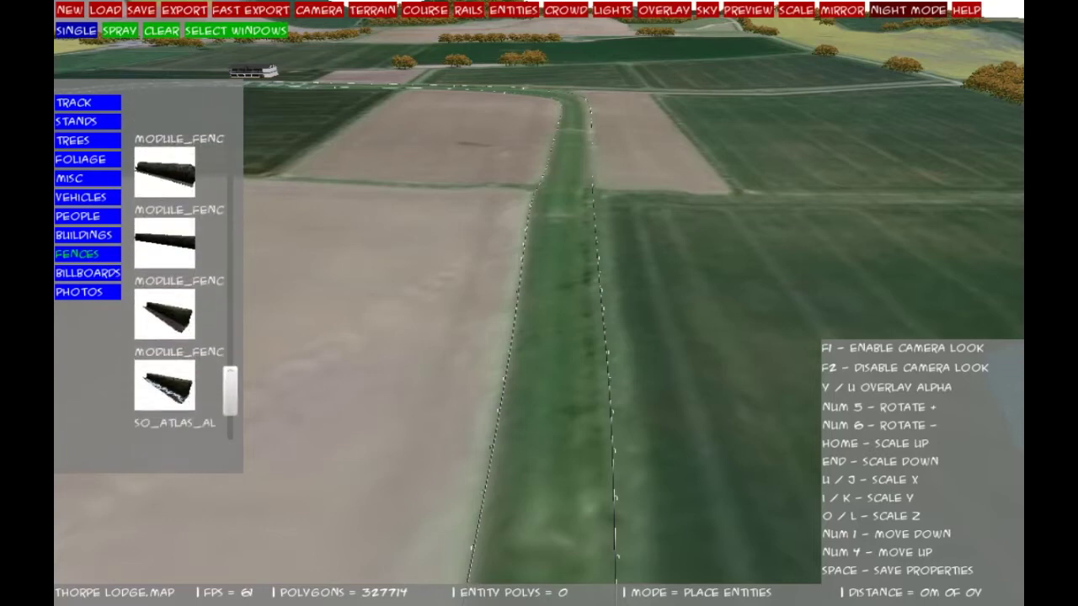
scroll(182, 286, "down", 3)
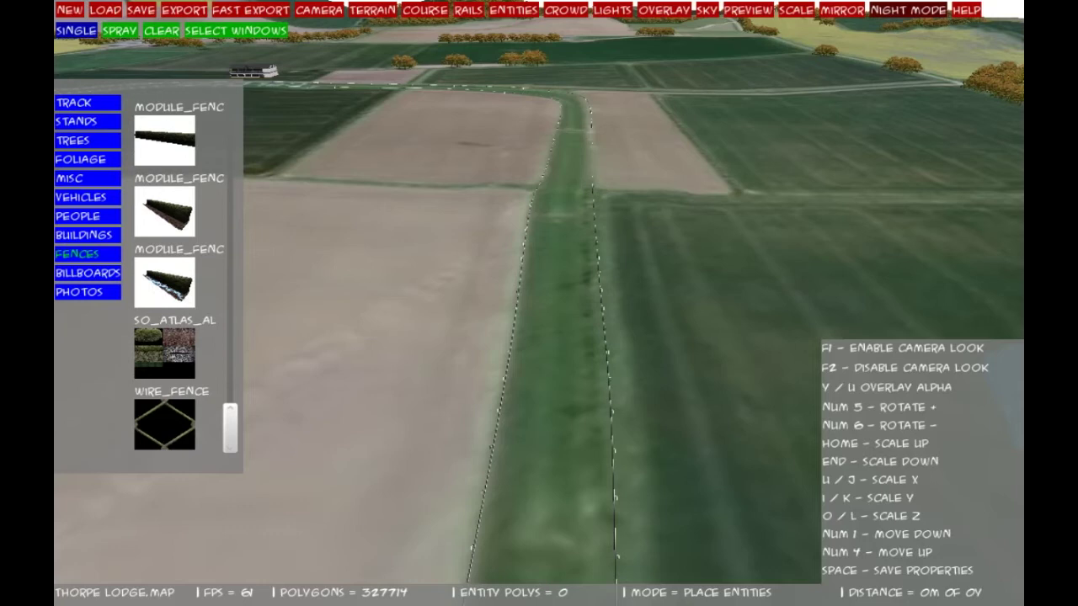
scroll(181, 286, "up", 12)
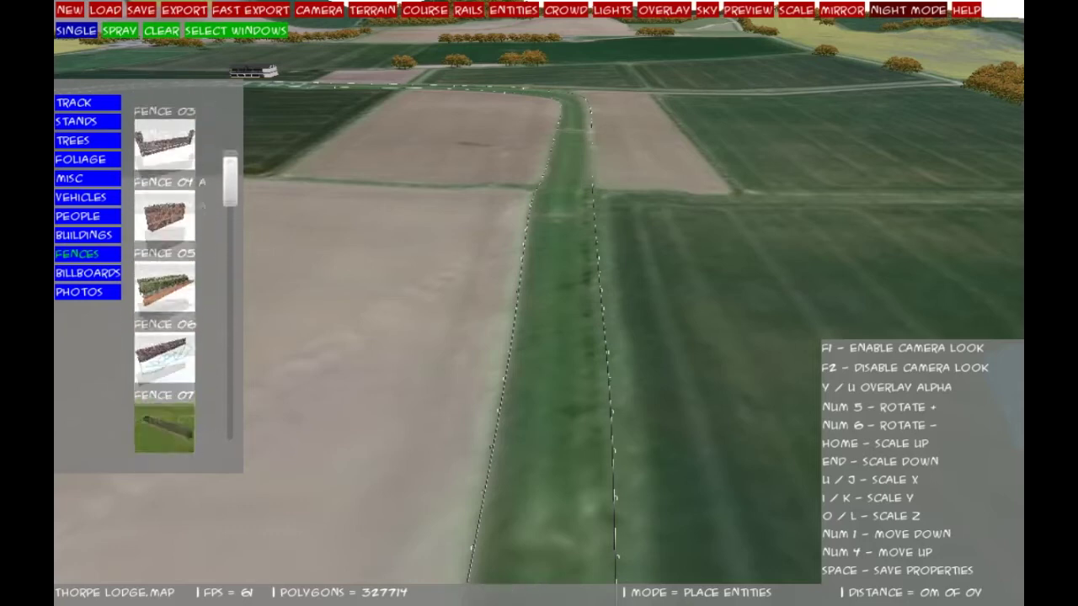
scroll(165, 261, "up", 2)
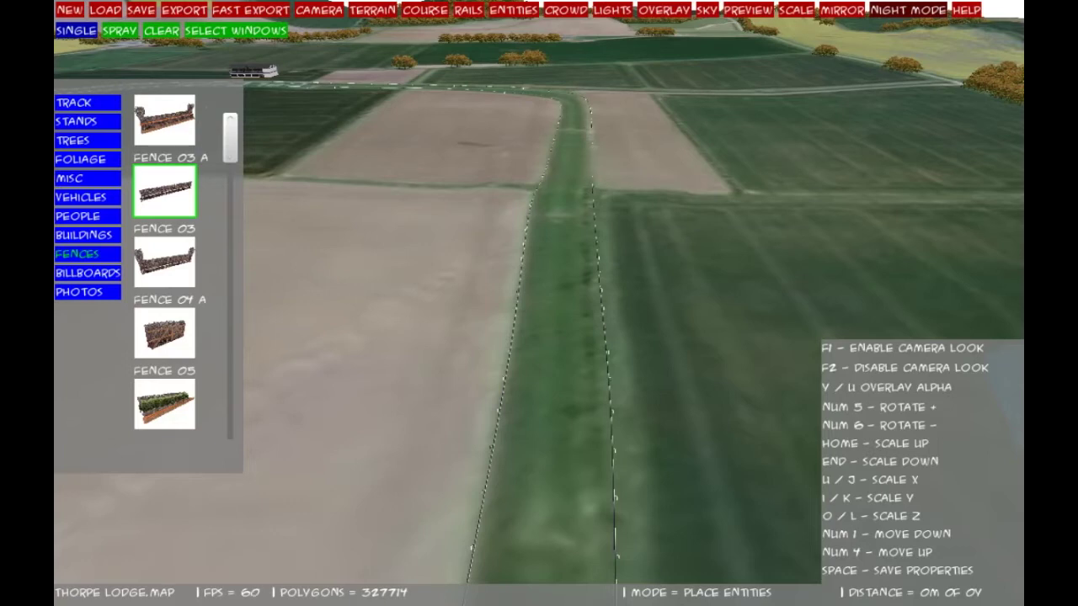
- Place a brush fence on the railed straight beside the large field and adjust its height until it sits on the turf
left_click(542, 517)
key("F1")
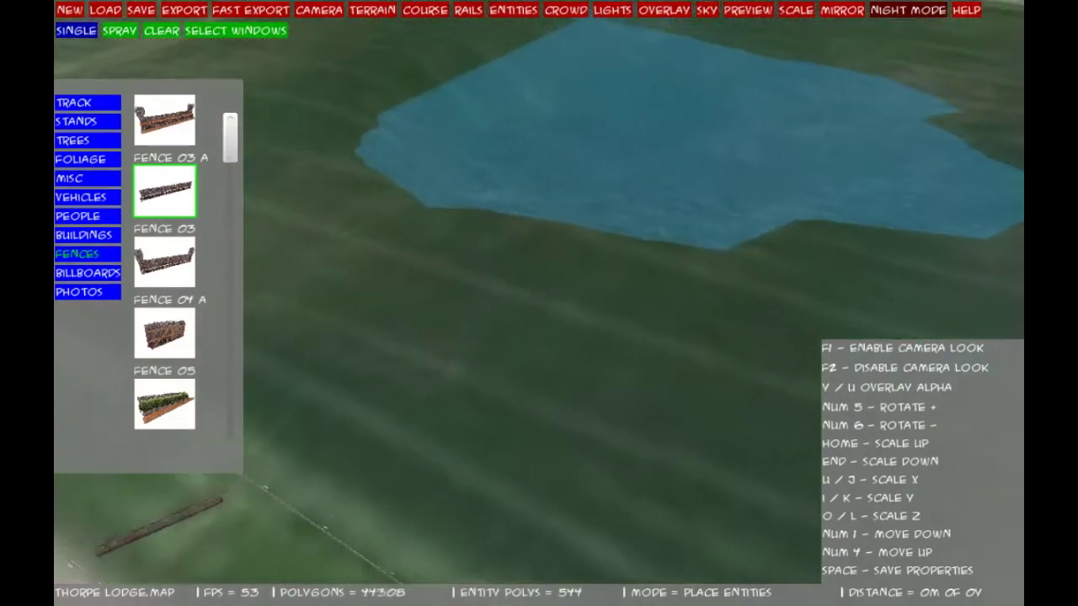
key("w")
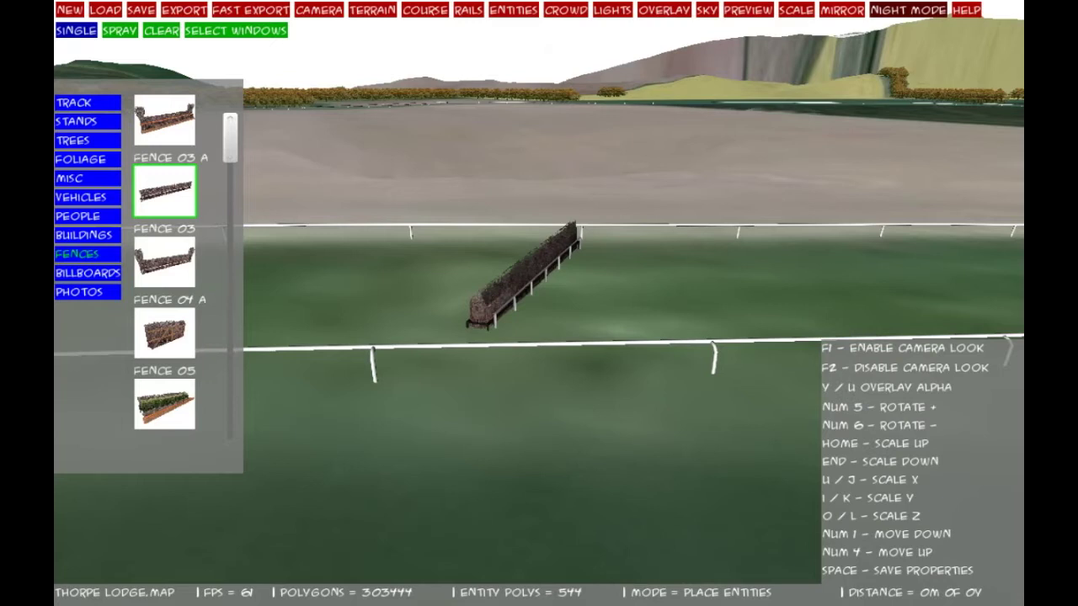
key("KP_5")
key("KP_4")
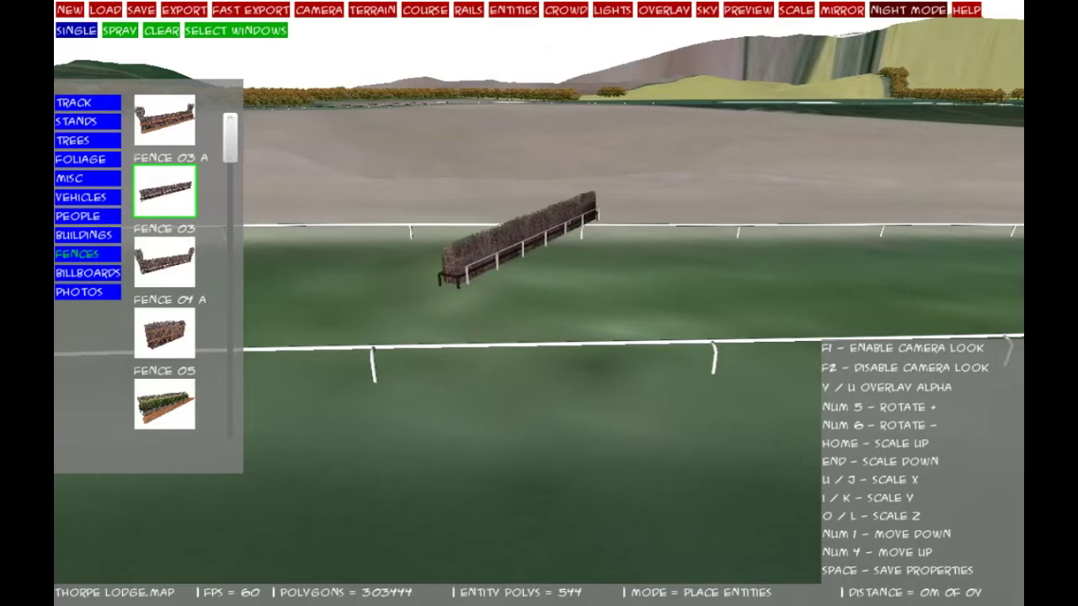
key("KP_1")
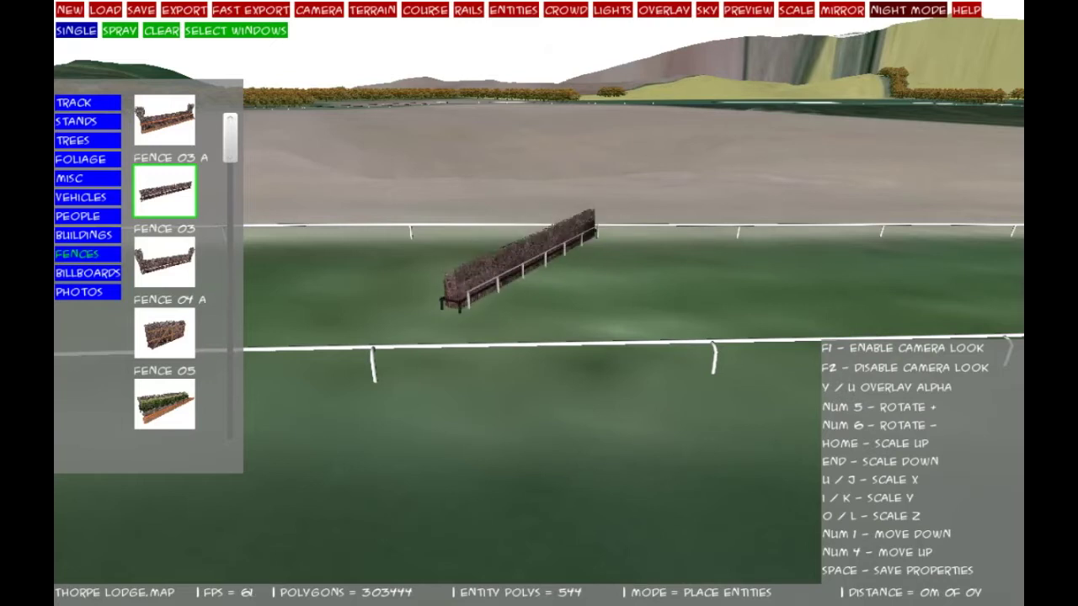
- Rotate the placed fence until it stands square across the track between the two rails
key("KP_5")
key("KP_5")
key("KP_5")
key("KP_5")
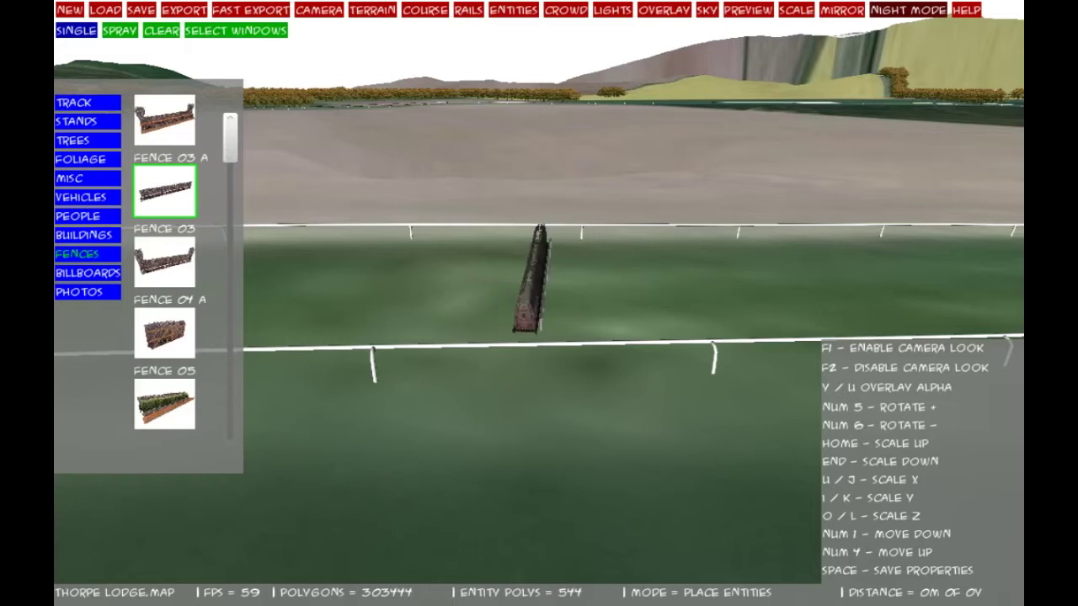
key("KP_5")
key("KP_5")
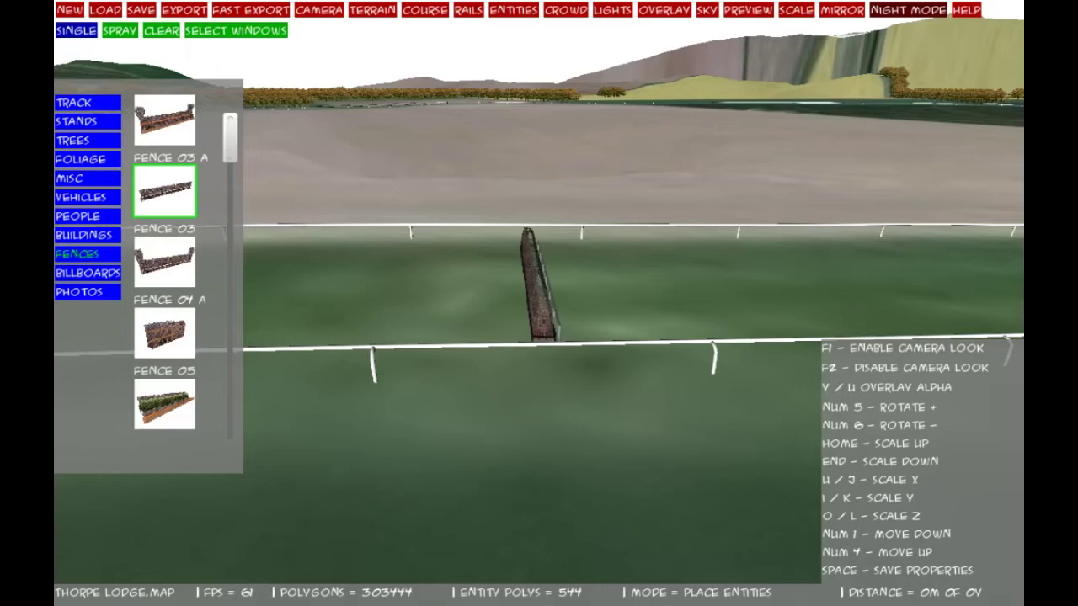
- Try thickening the fence by scaling it along Z and bring its thickness back down
key("F1")
key("w")
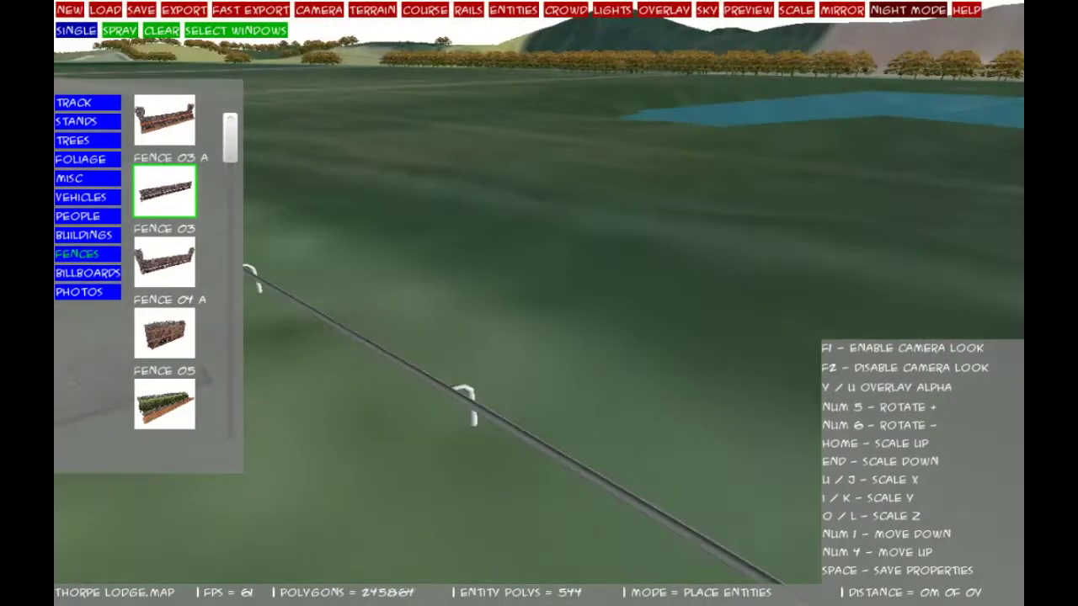
key("w")
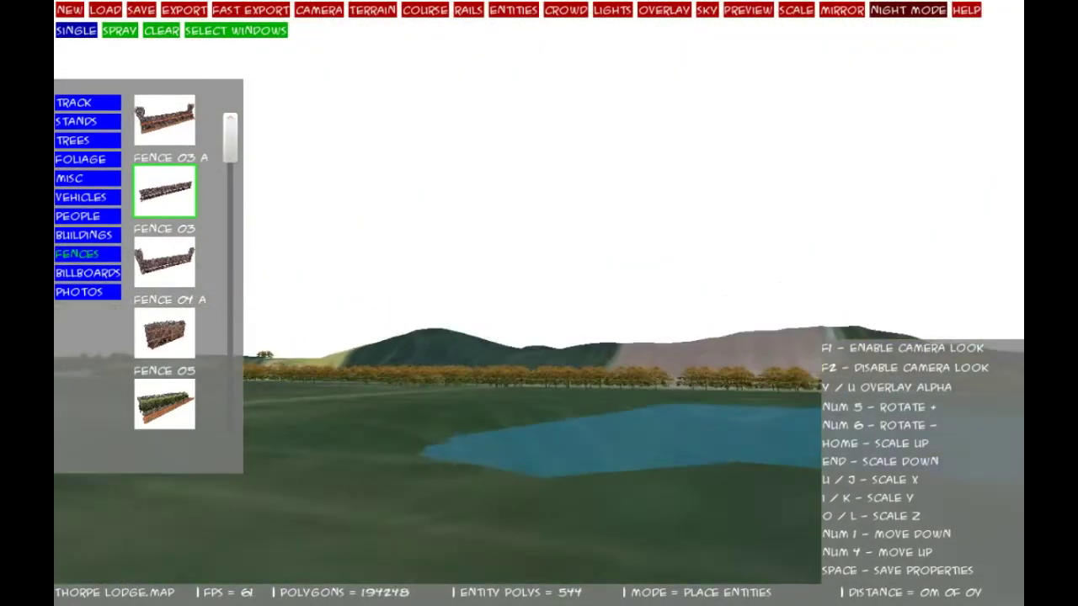
key("w")
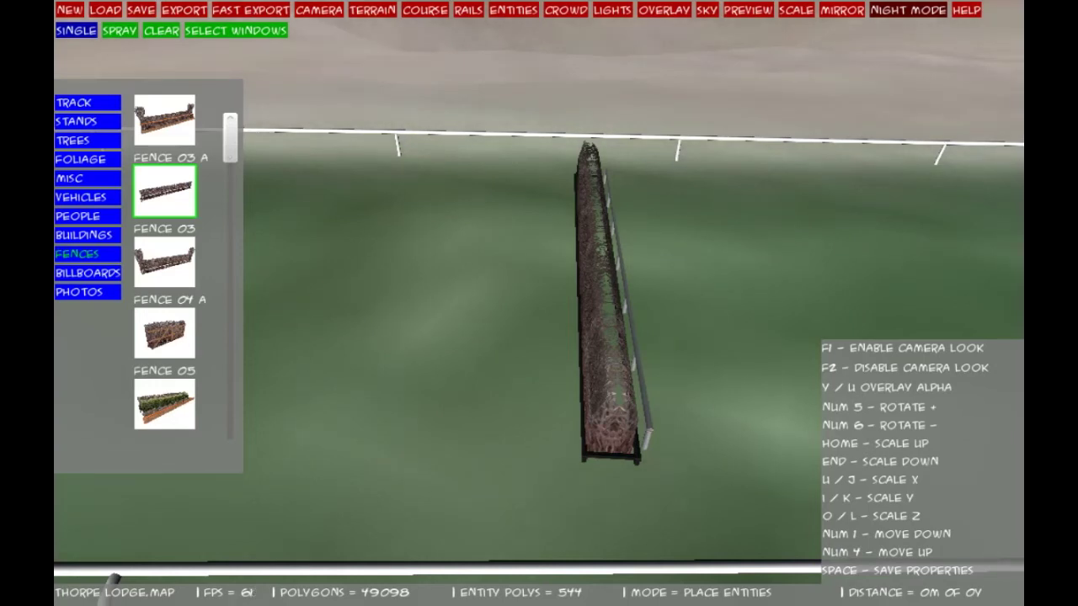
key("s")
key("w")
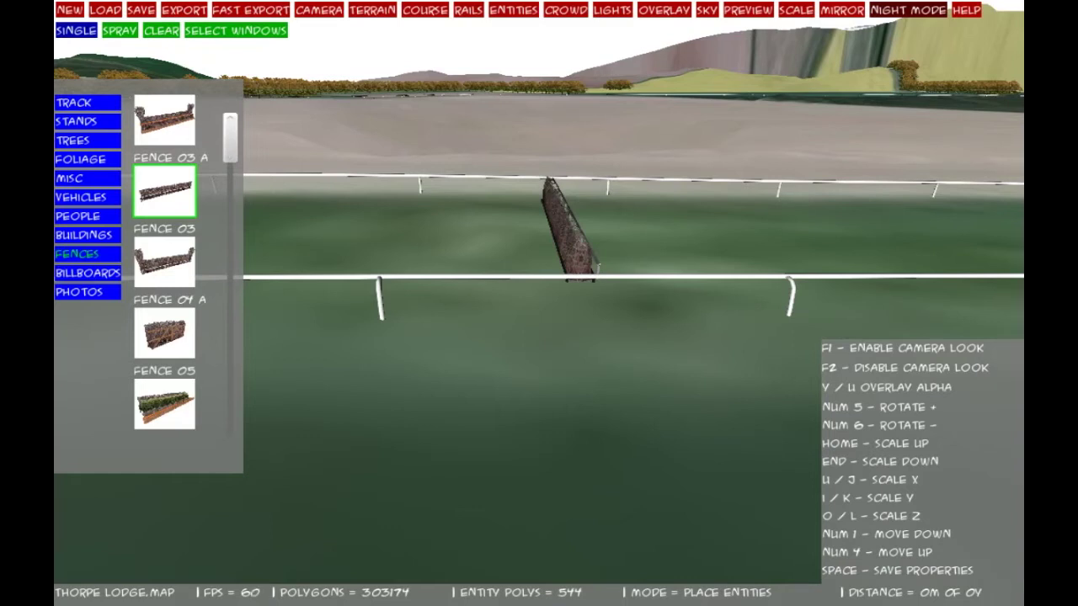
key("o")
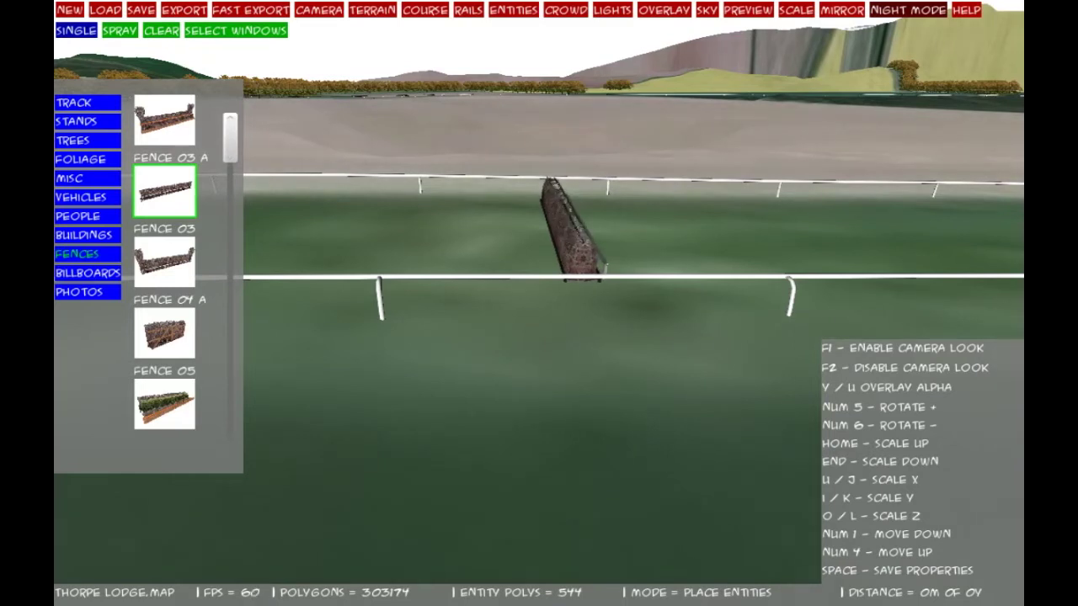
key("KP_5")
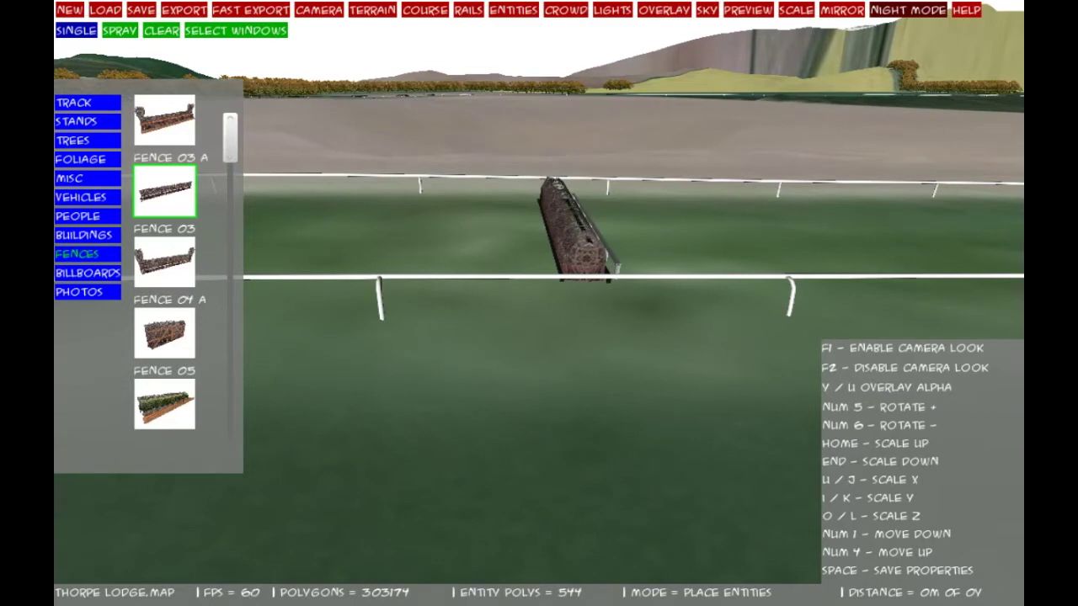
key("KP_6")
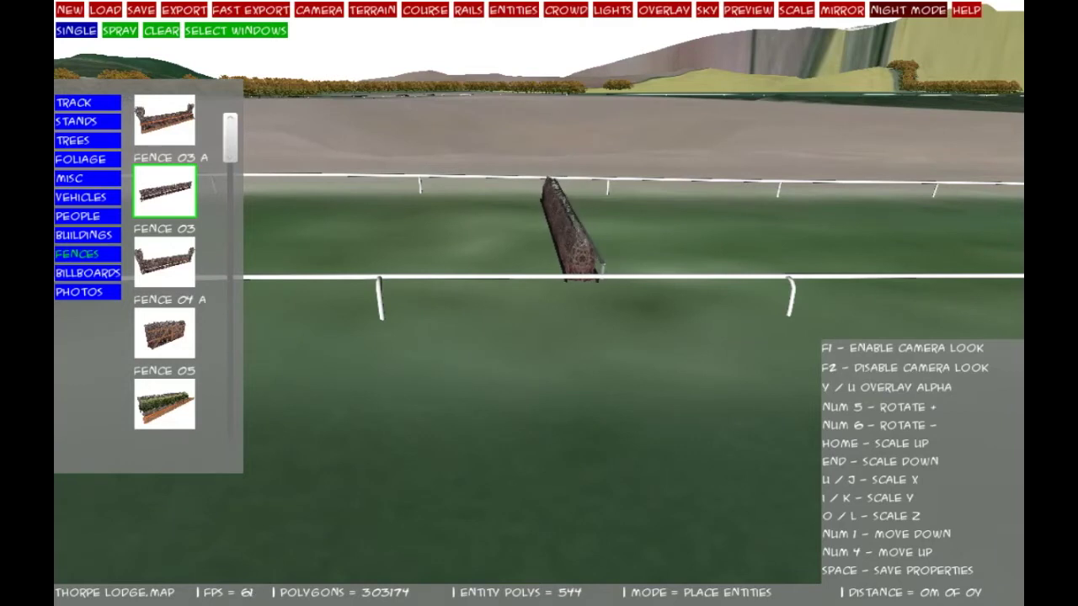
key("KP_6")
- Try a taller fence on the Y scale and a larger overall scale, reducing each to the former size
key("i")
key("KP_5")
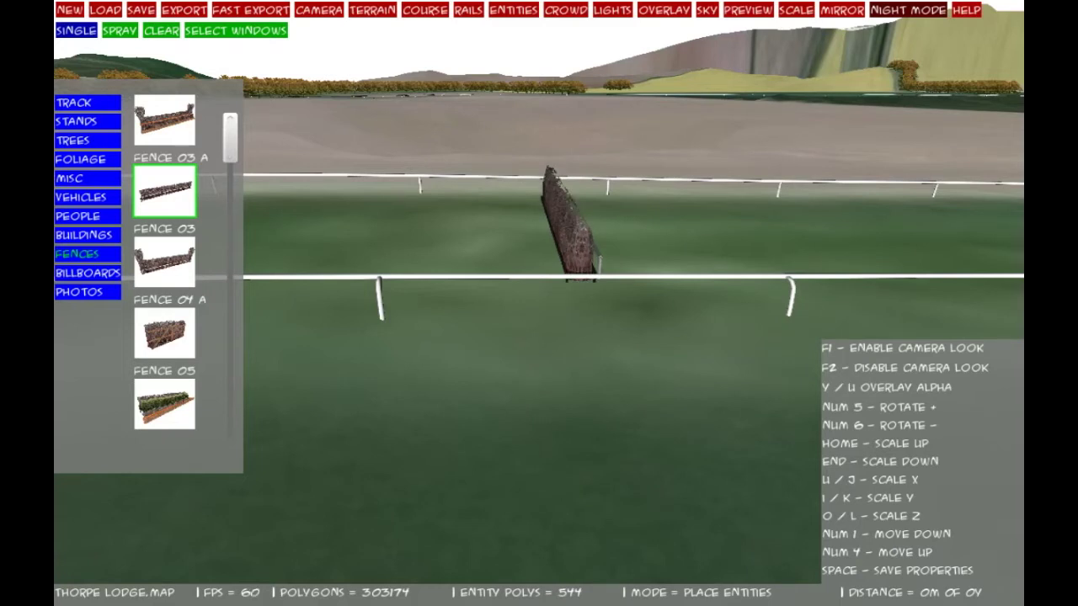
key("KP_6")
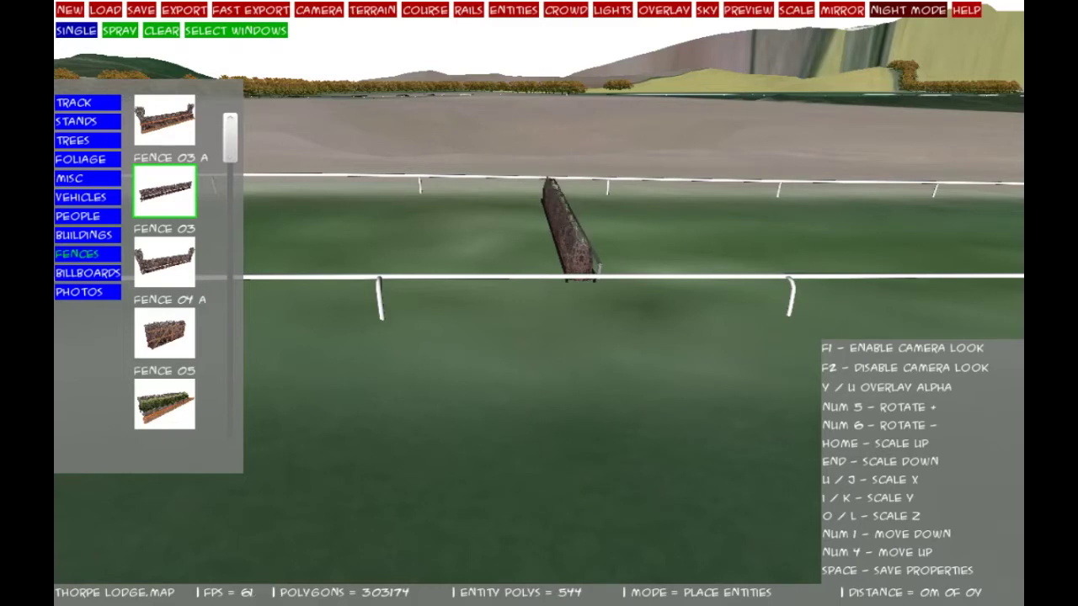
key("Home")
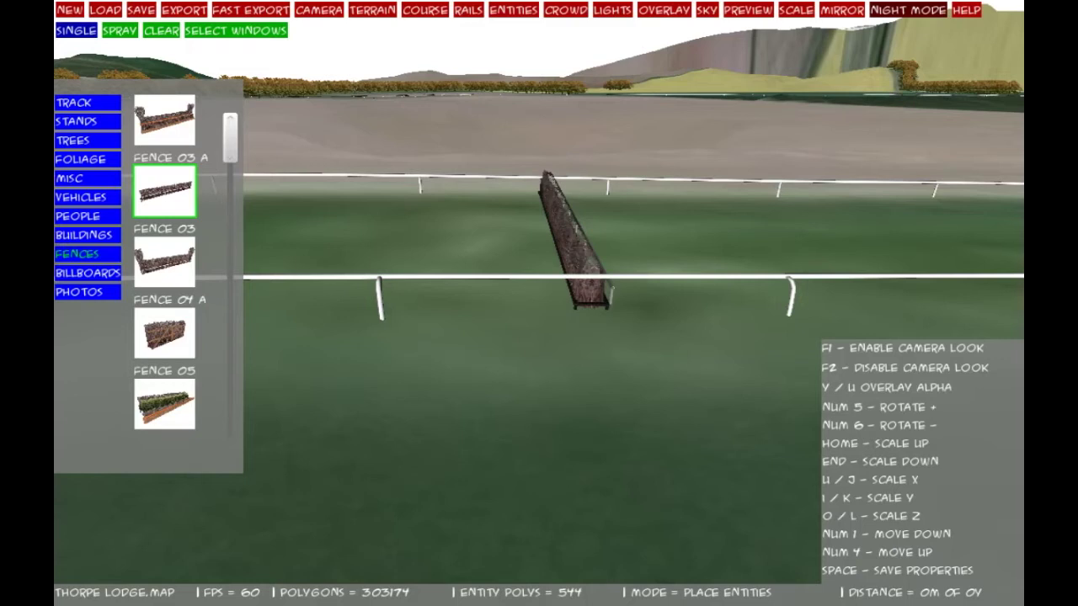
key("End")
key("End")
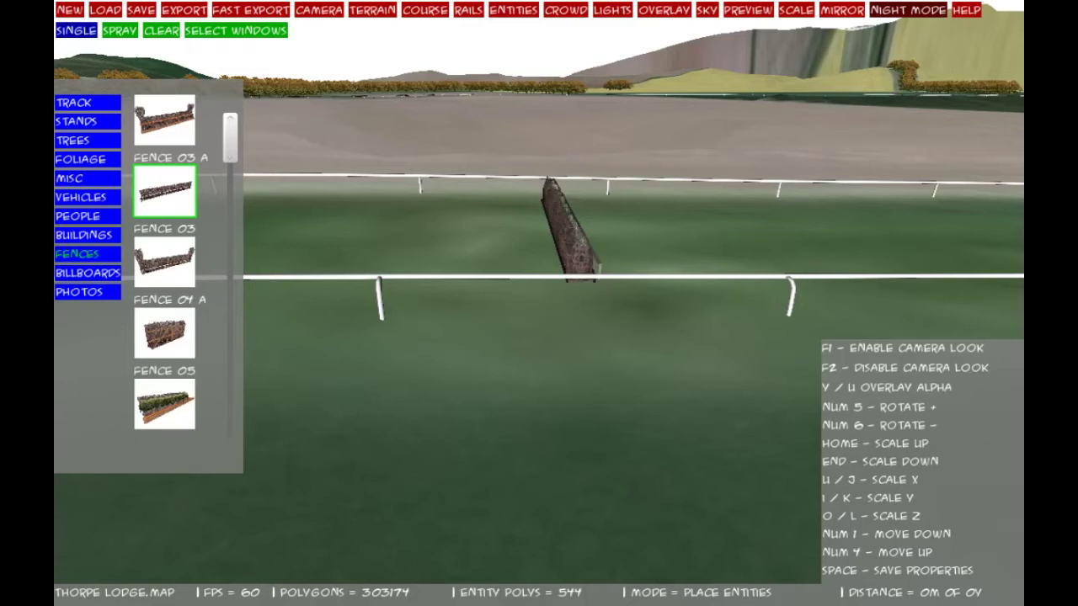
- Replace the fence with a fresh one across the straight and adjust its X scale so it spans most of the track
key("F1")
key("w")
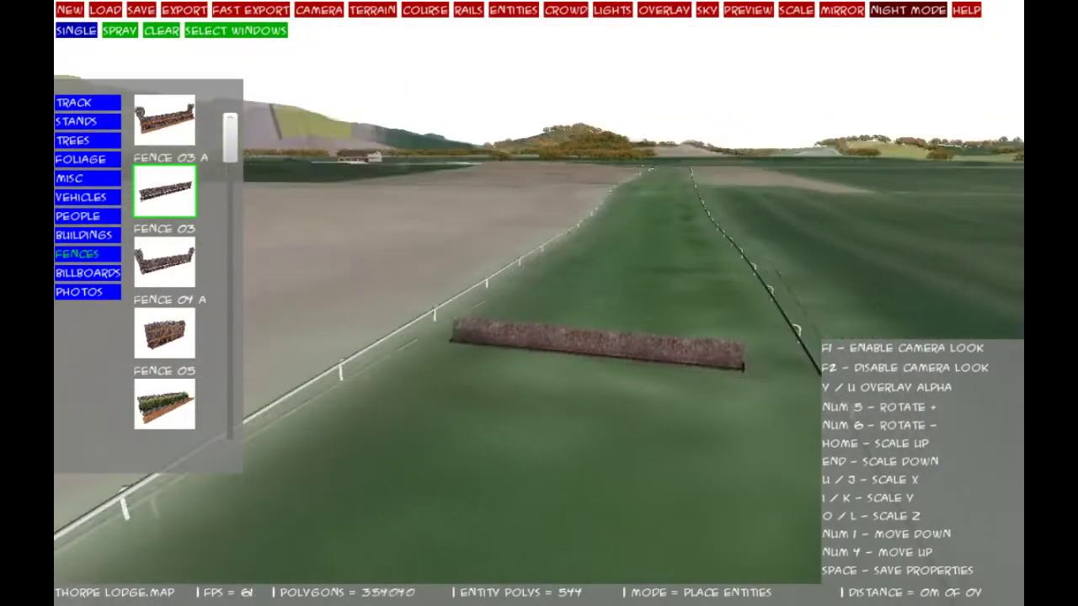
key("w")
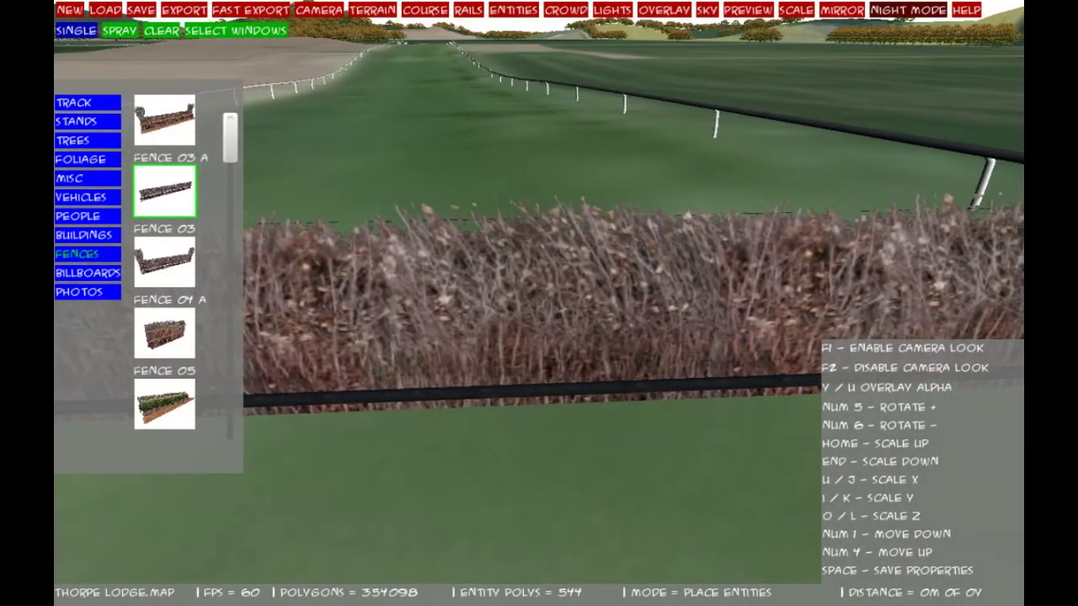
key("s")
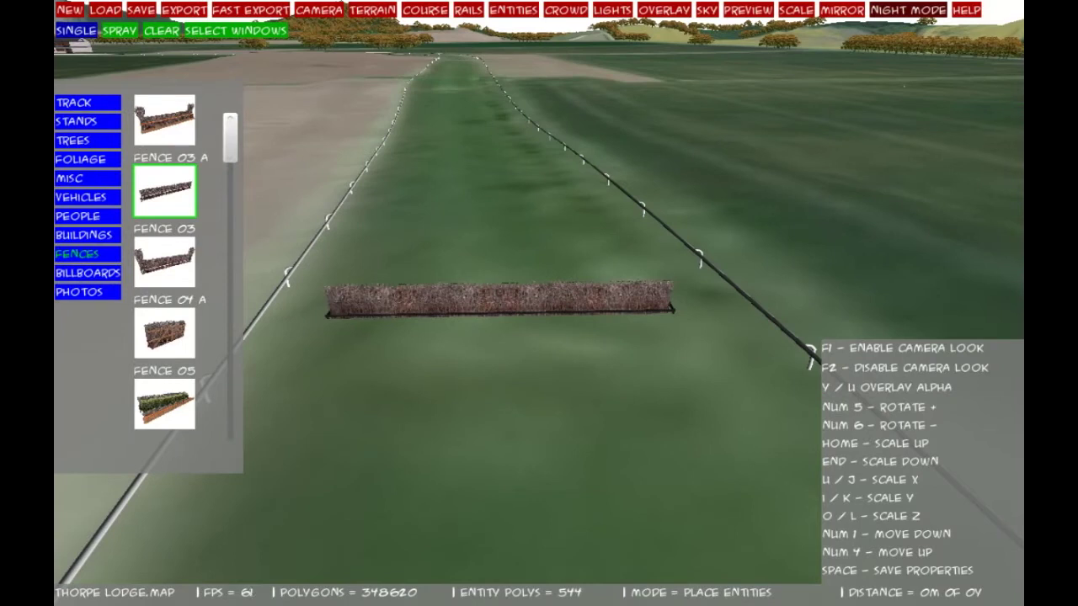
key("Delete")
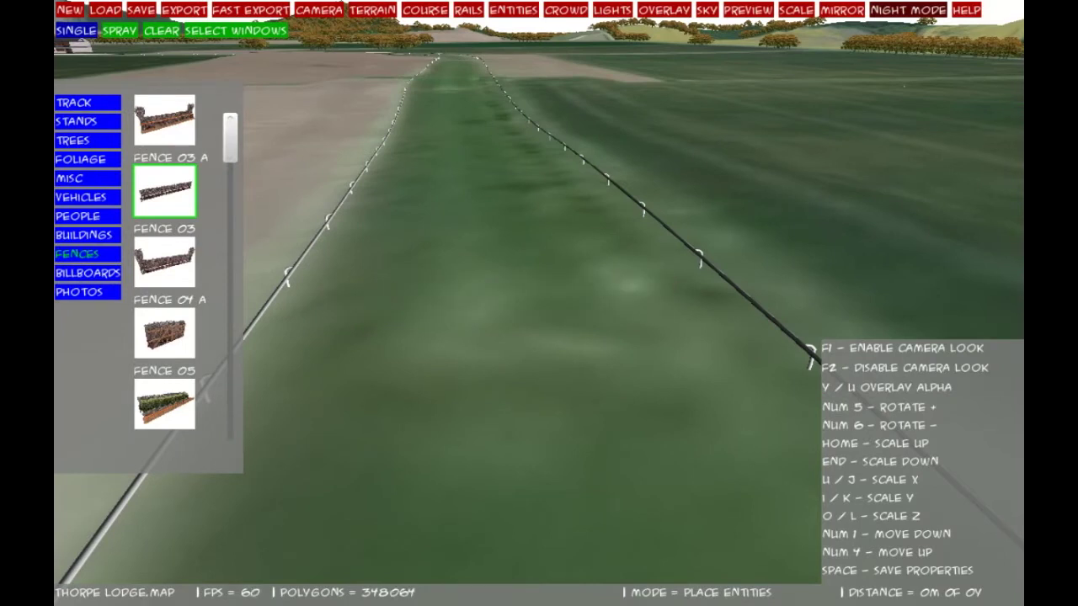
left_click(469, 349)
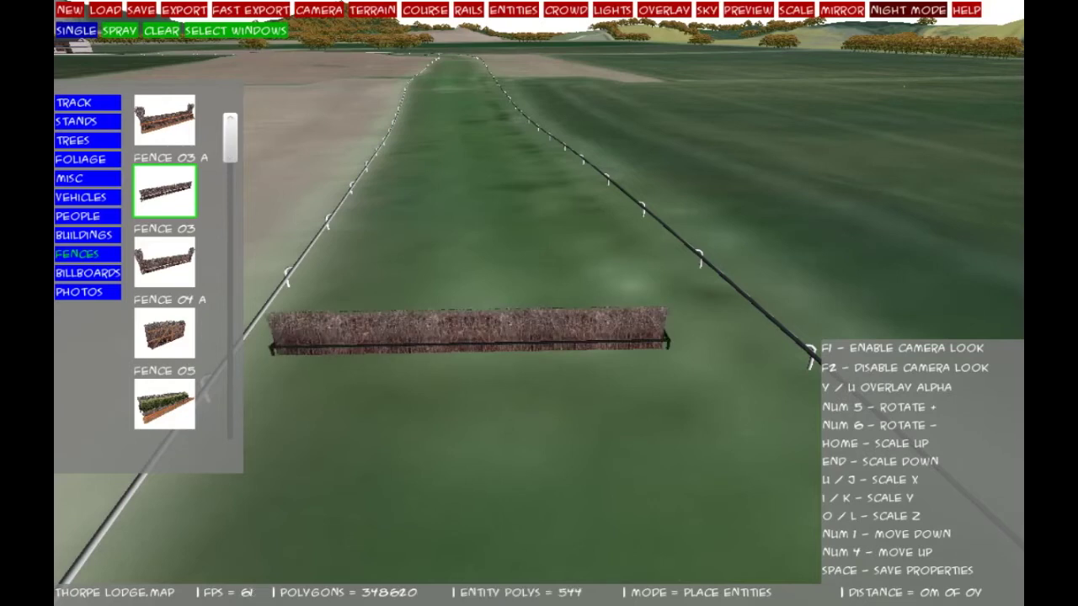
key("j")
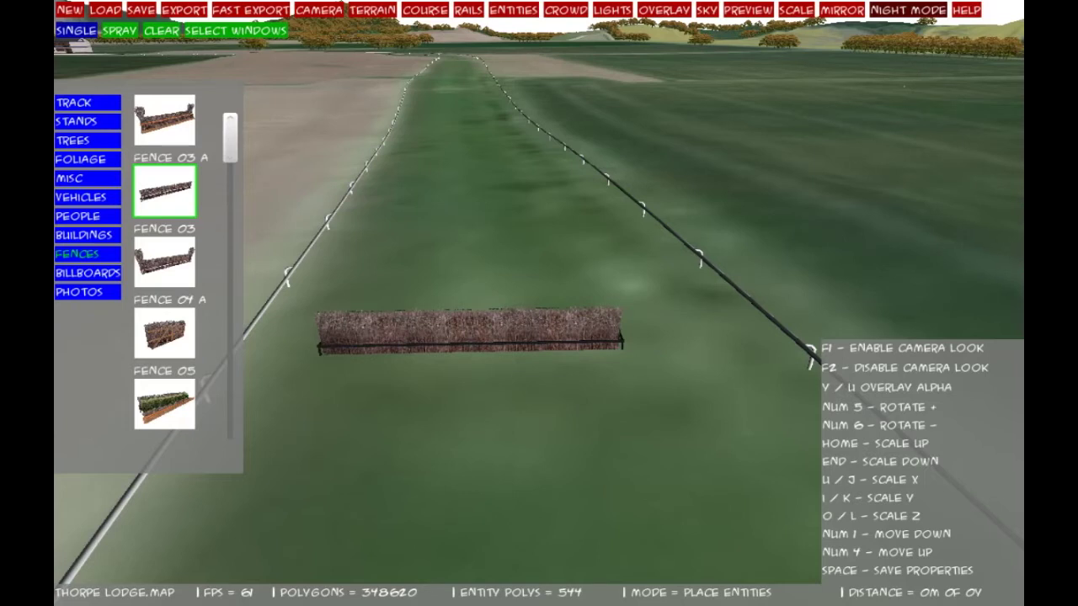
key("u")
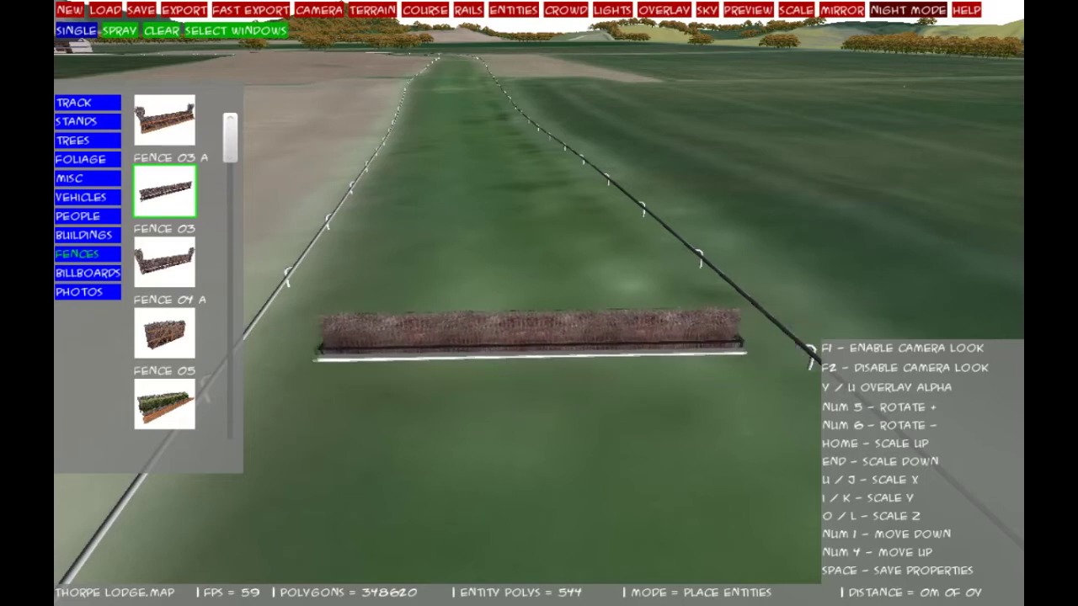
- Examine the widened fence from outside the rail and look along the straight in both directions
key("F1")
key("w")
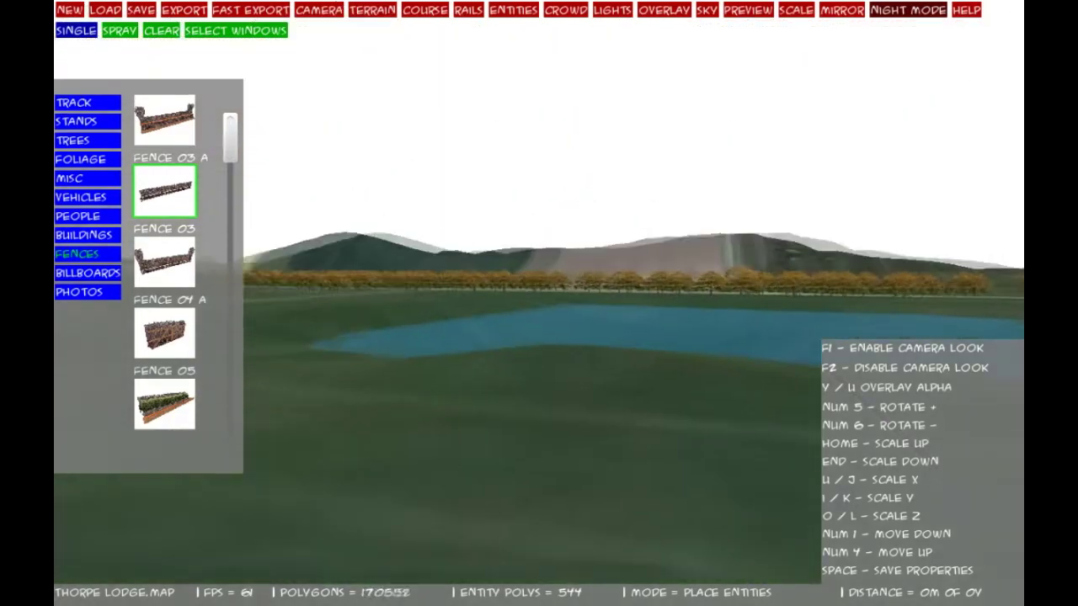
key("w")
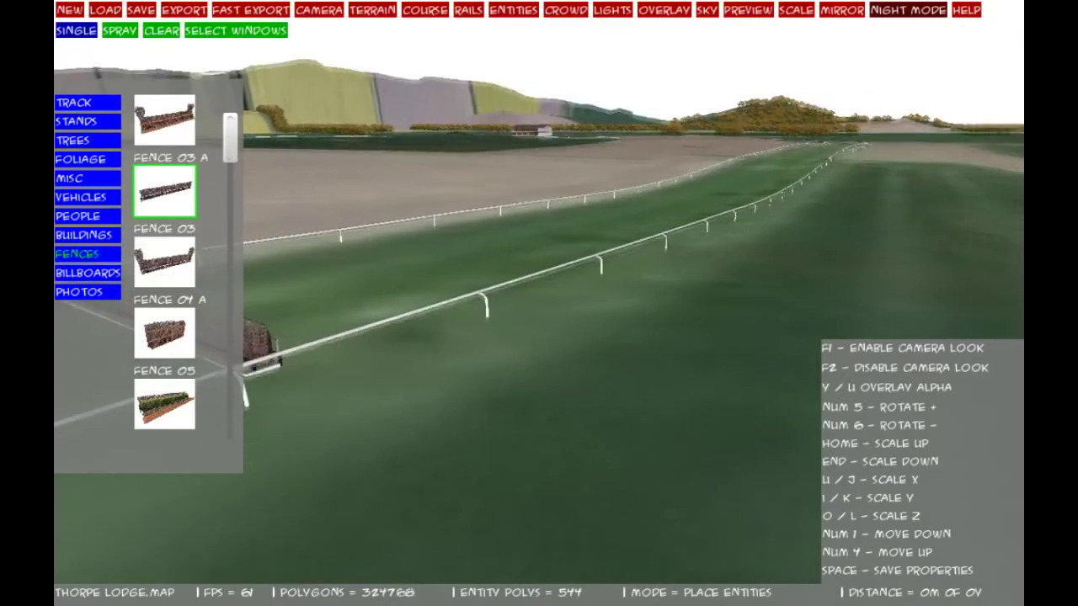
key("s")
key("w")
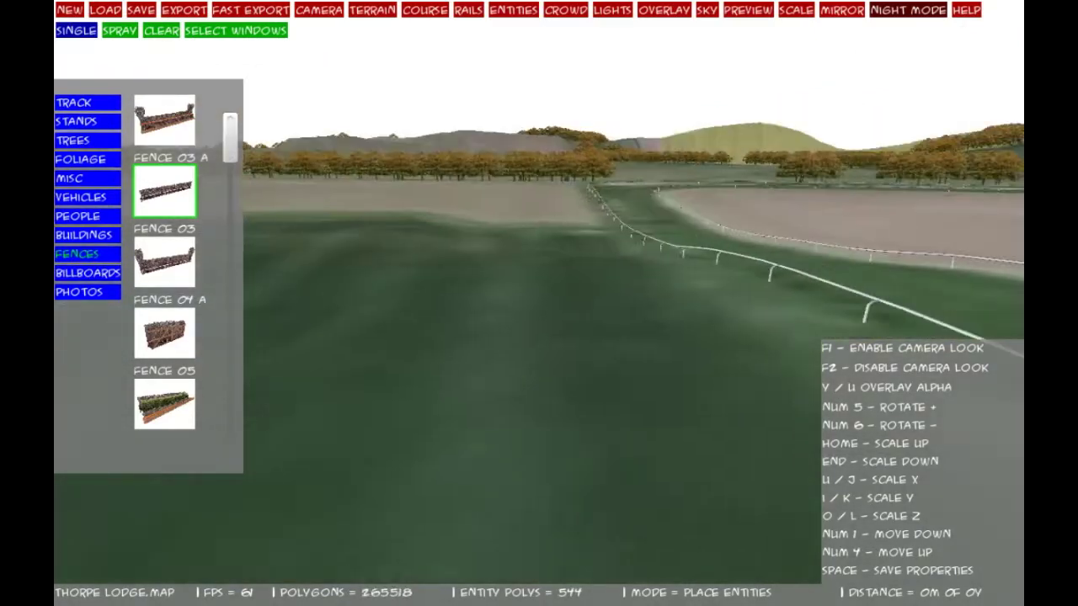
key("w")
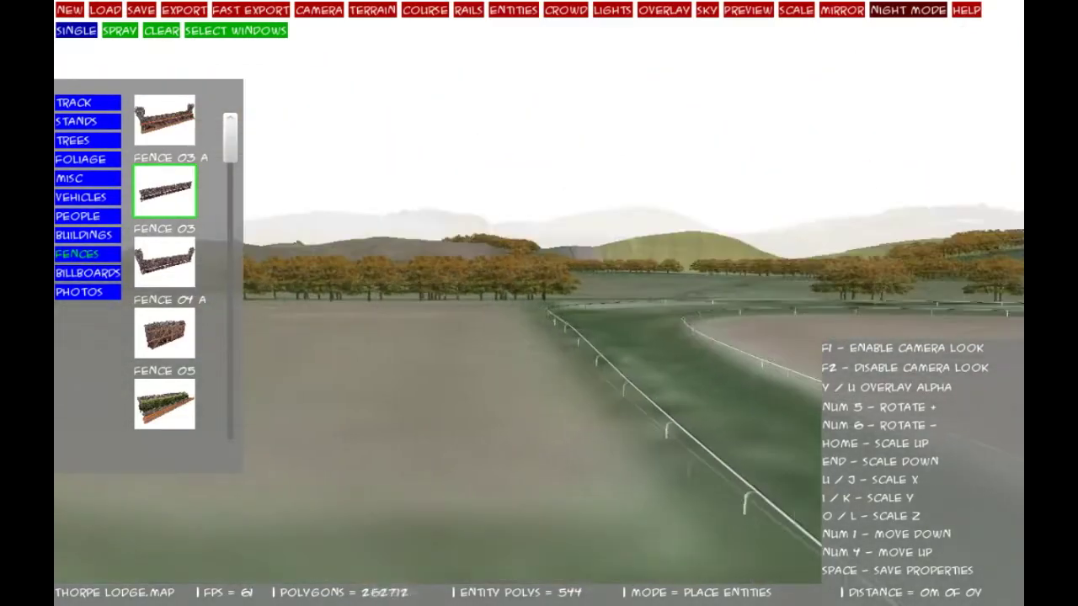
key("w")
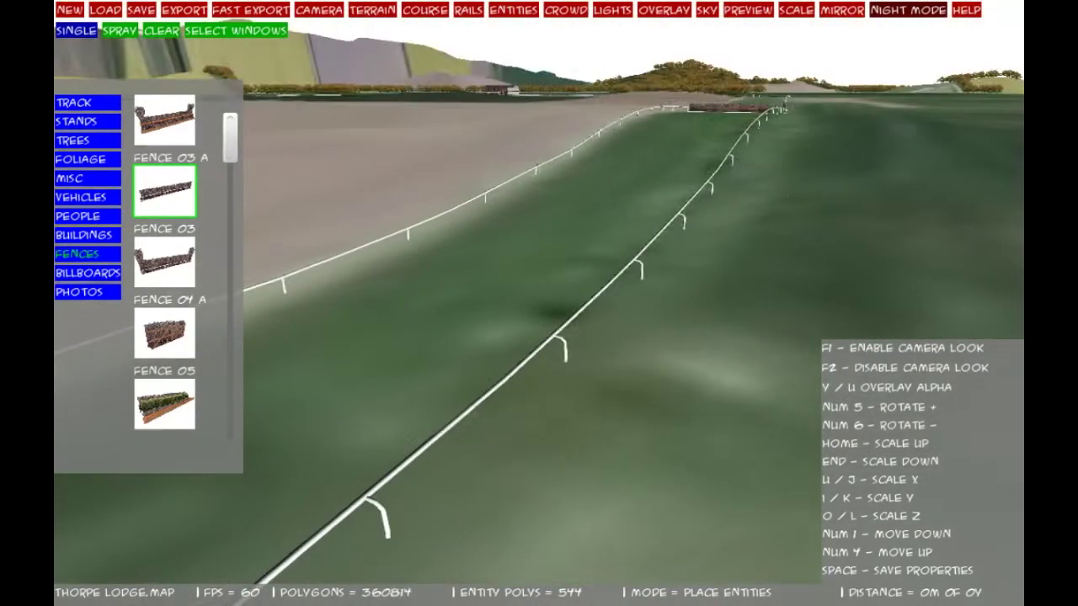
key("w")
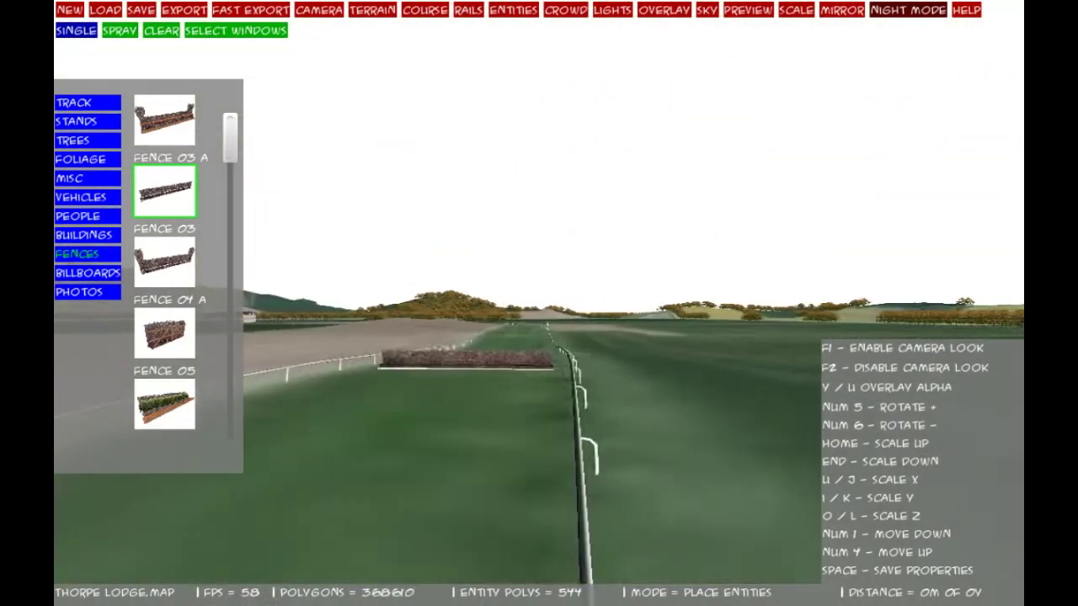
- Place a second fence across the track farther along the straight, with one end against the rail beside the large brown field
key("w")
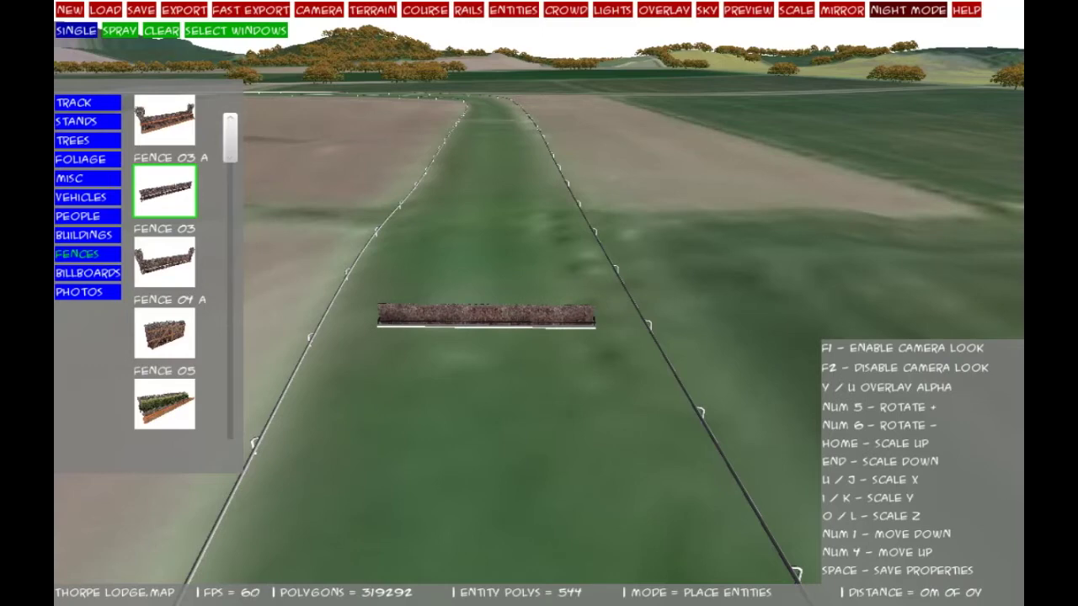
key("F1")
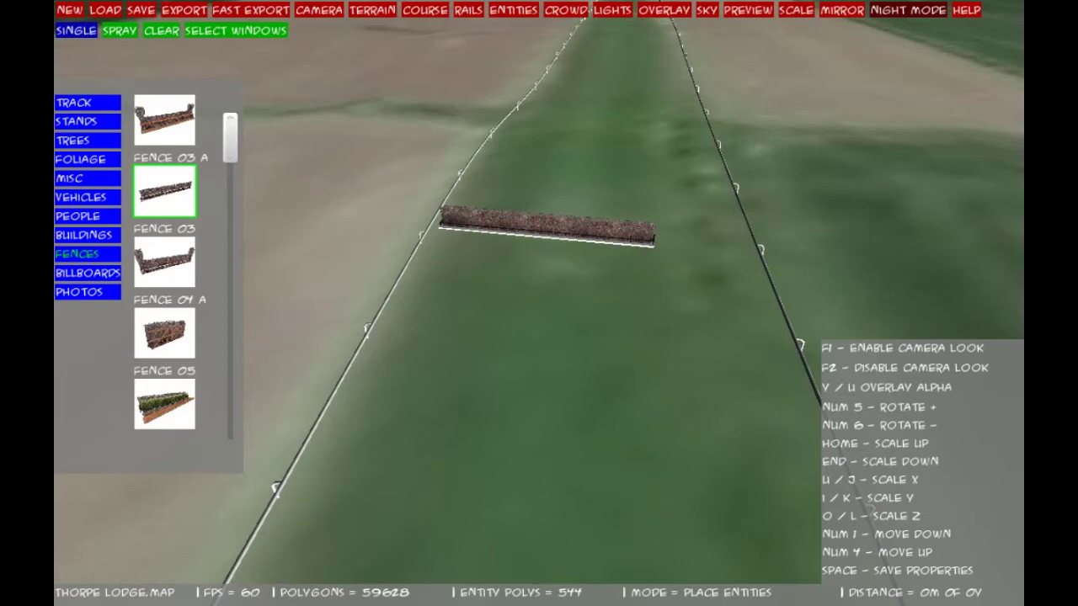
key("F1")
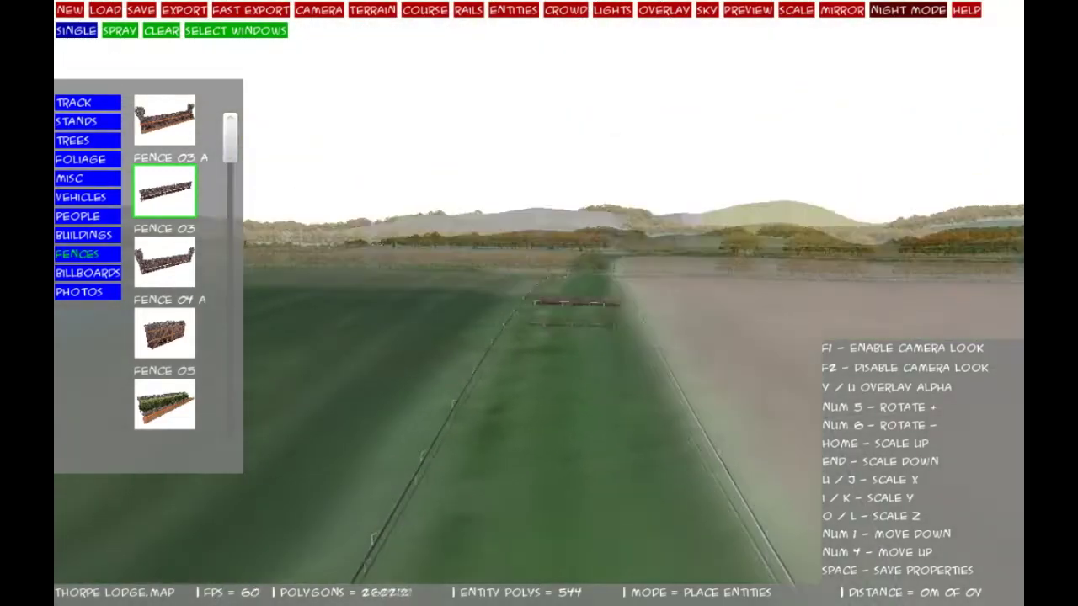
key("w")
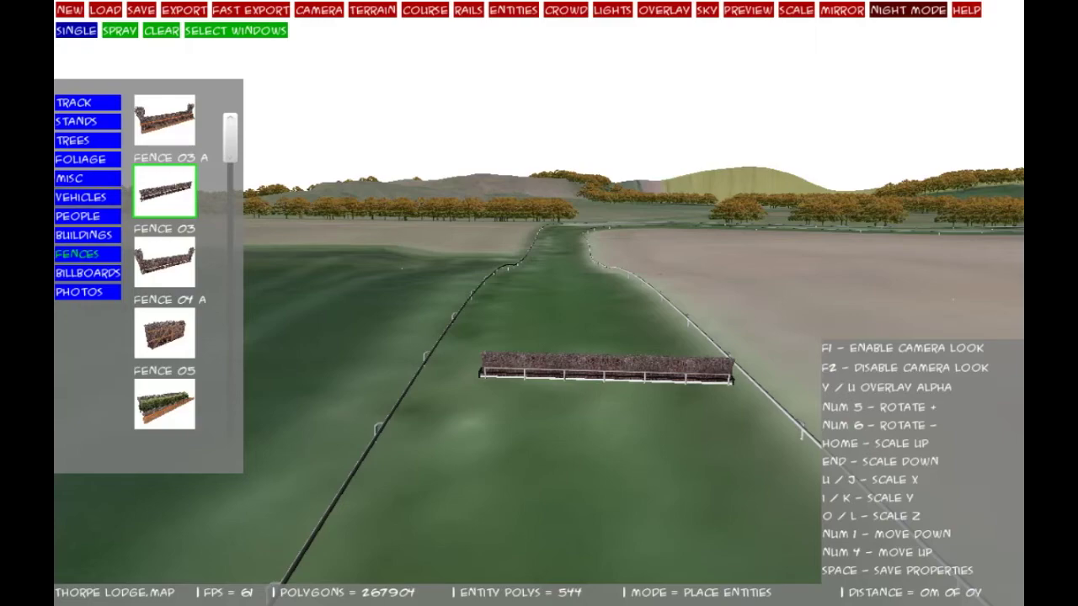
key("F1")
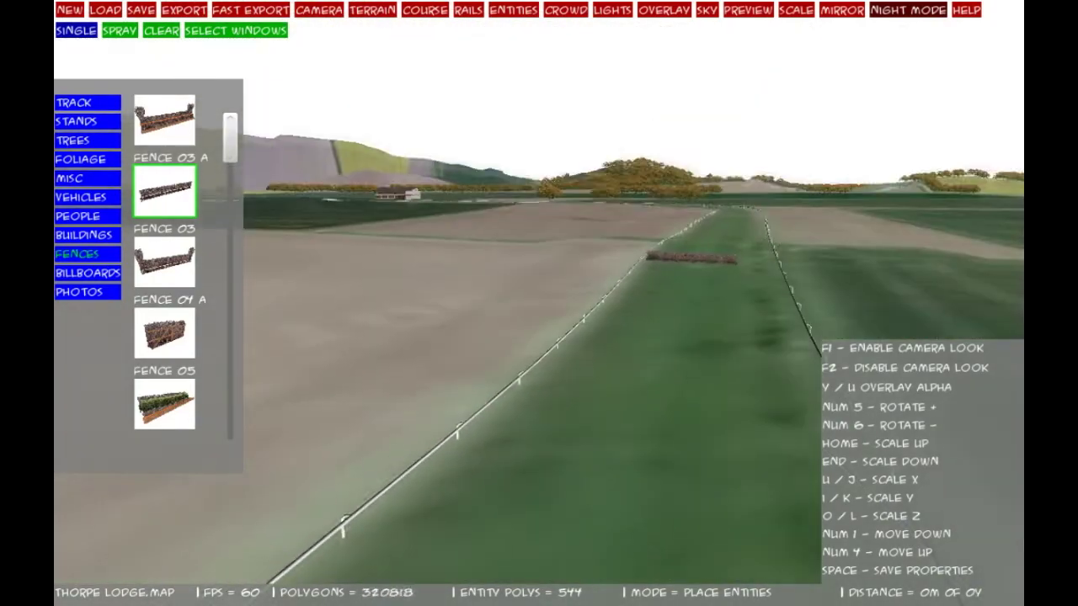
- Place another fence on the railed track running towards the white building
key("w")
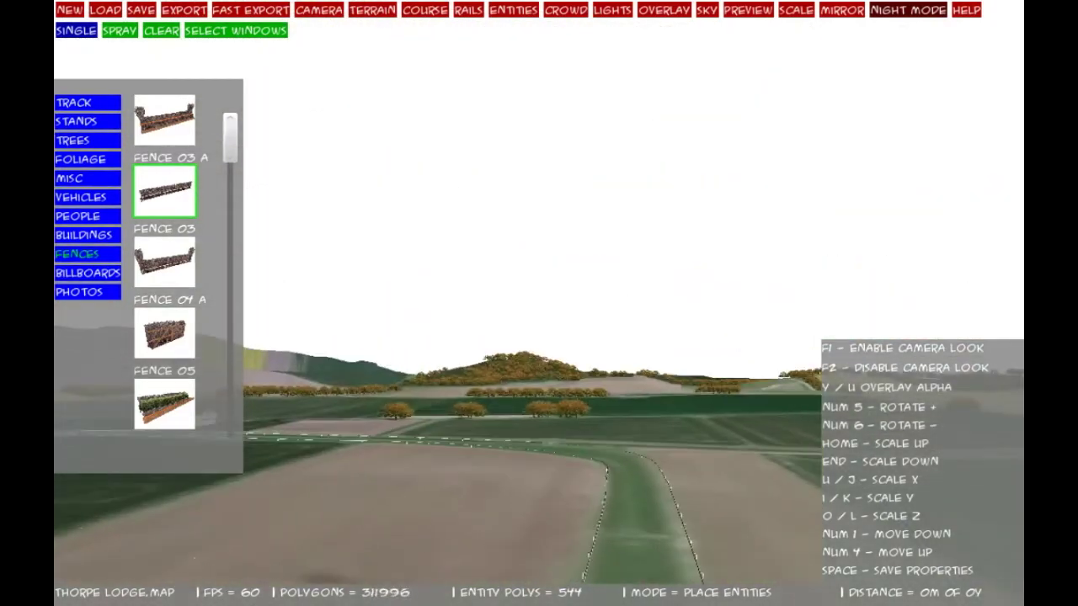
key("w")
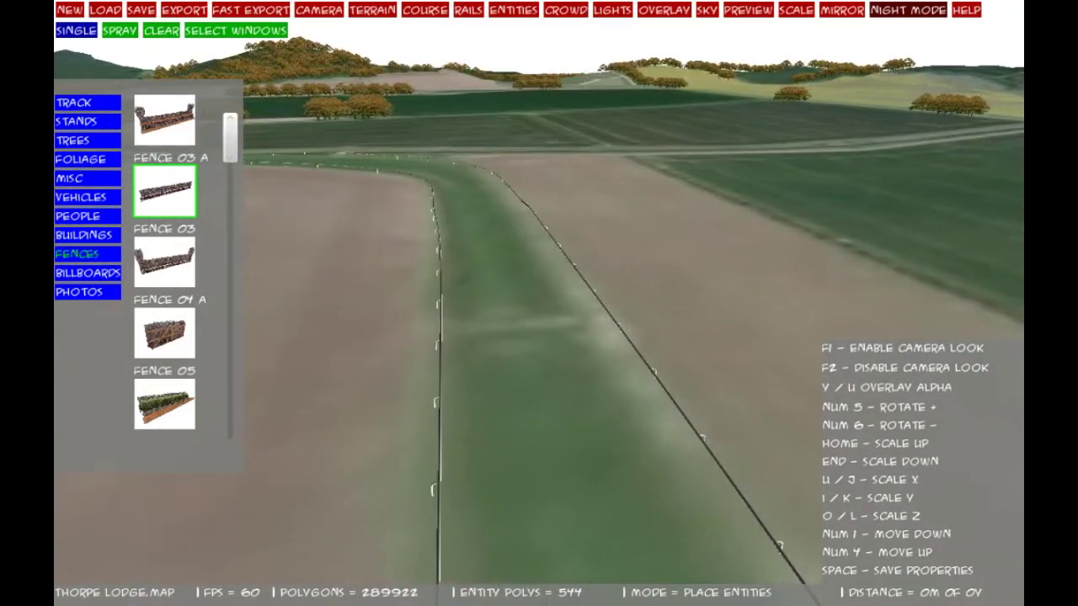
key("F2")
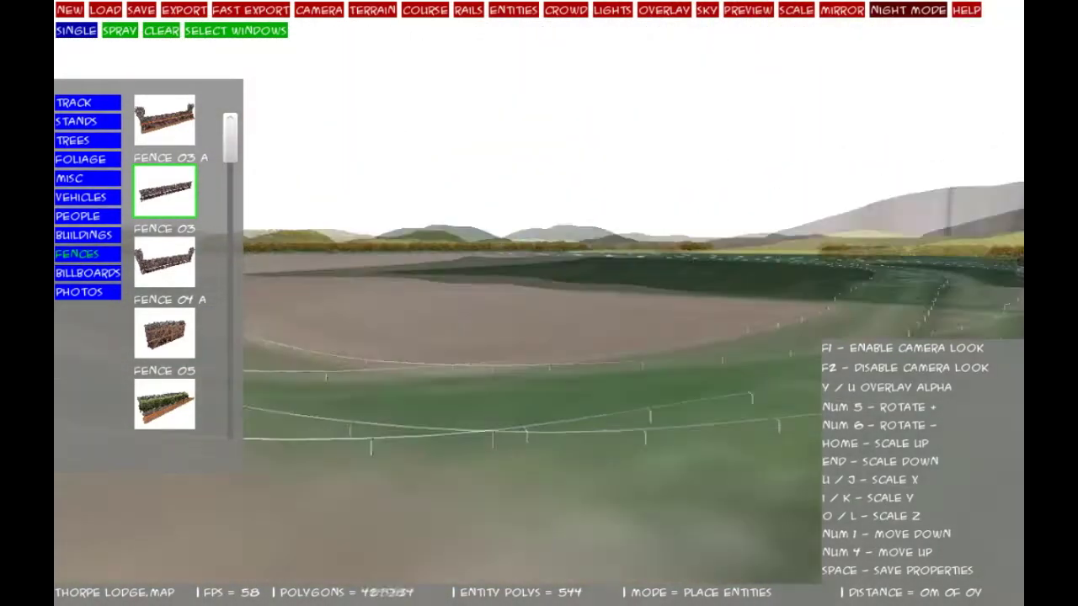
key("w")
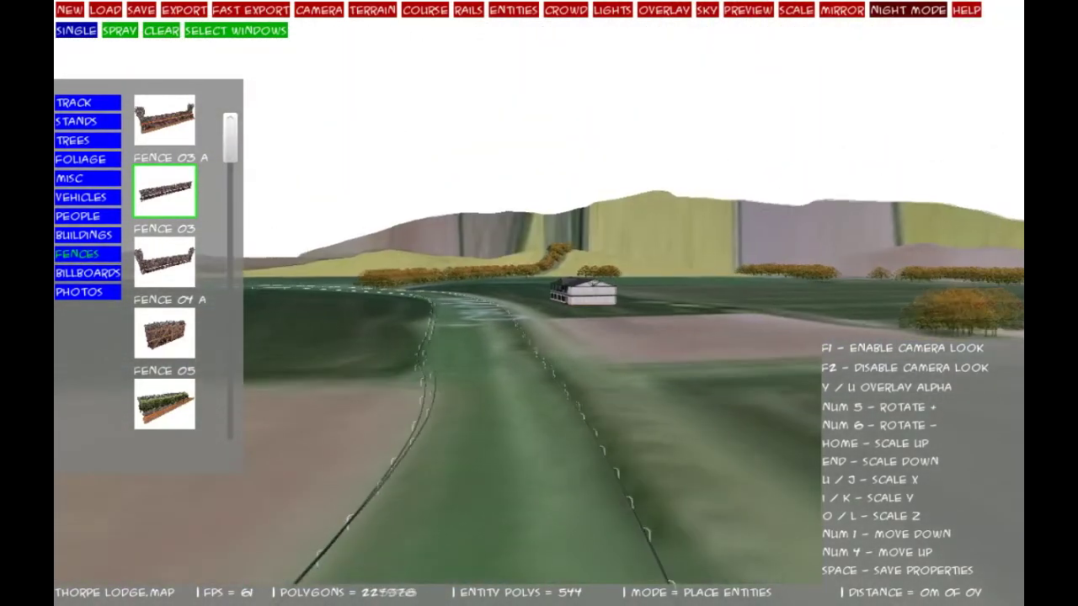
key("w")
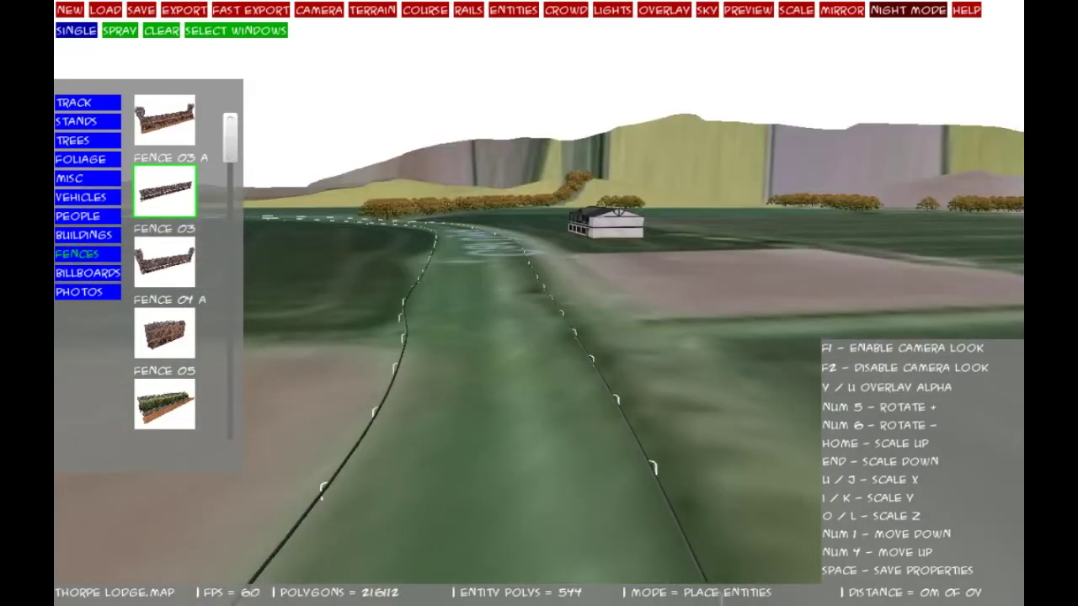
left_click(492, 390)
key("KP_5")
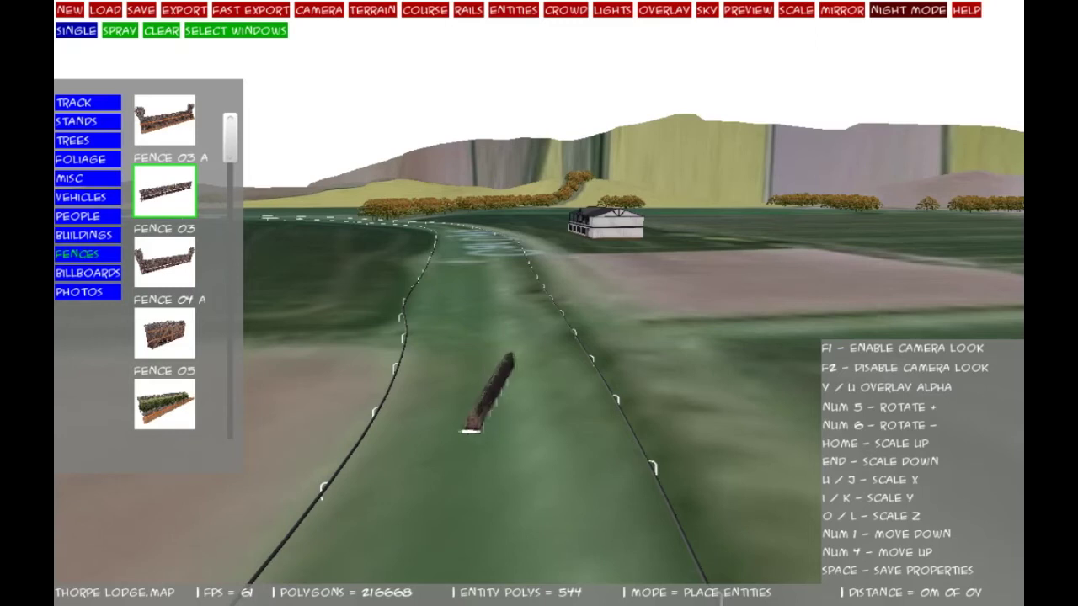
- Raise the fence above the track and lower it back to ground level
key("KP_4")
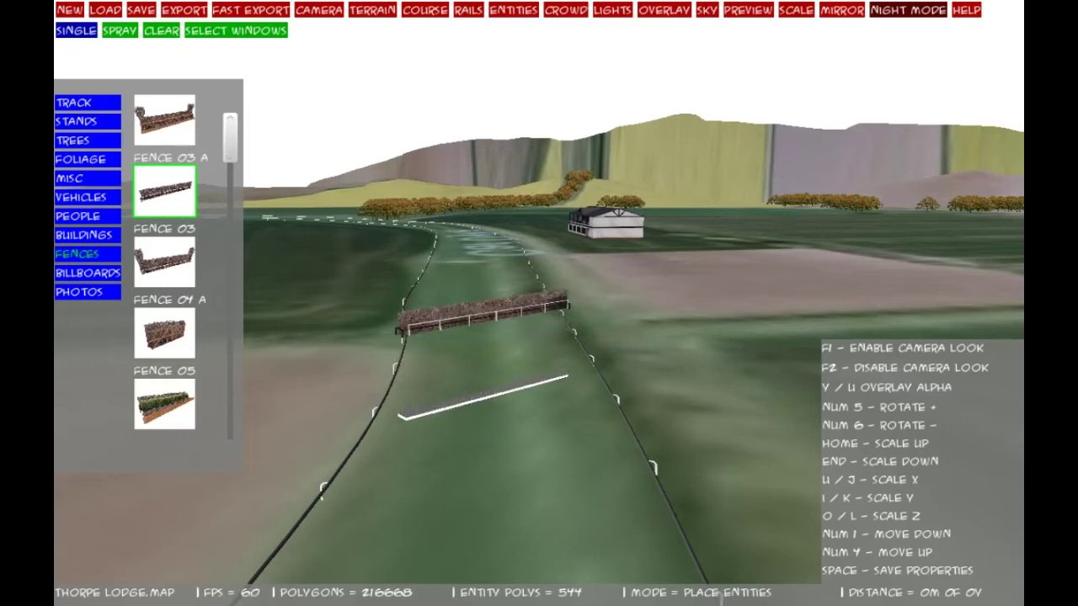
key("KP_1")
key("KP_1")
key("KP_1")
key("KP_1")
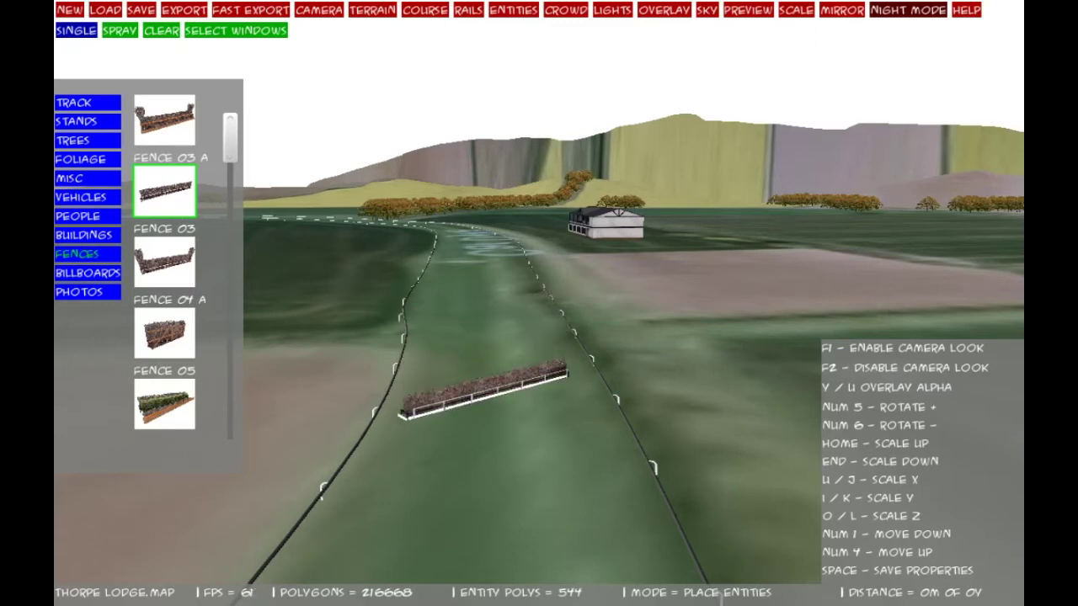
- Rotate the fence square across the track and set it farther along, centred between the two rails
key("KP_5")
key("KP_5")
key("KP_5")
key("KP_5")
key("KP_5")
key("KP_5")
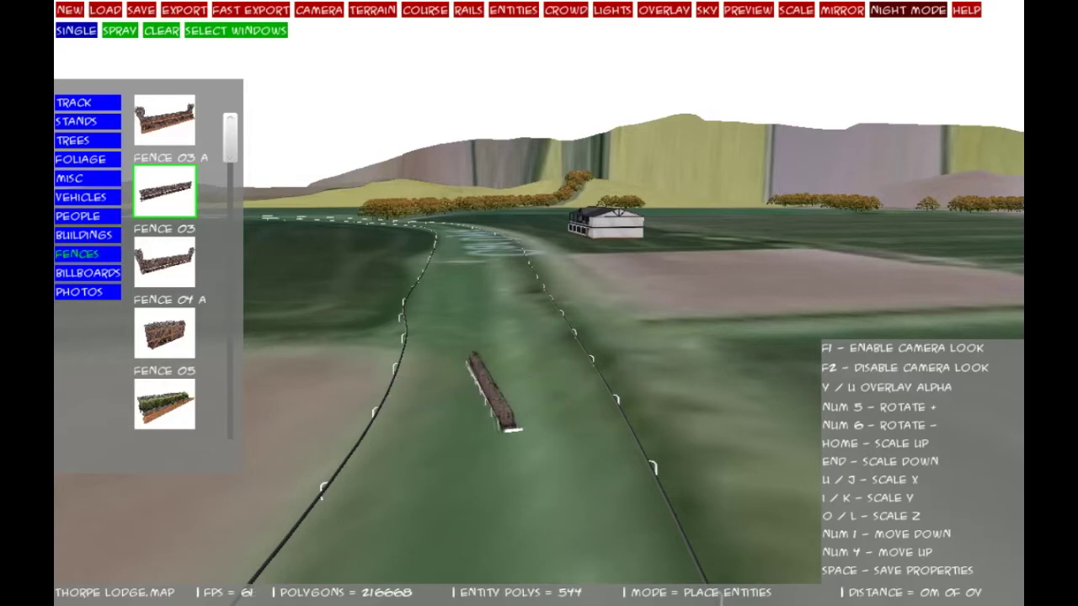
key("KP_5")
key("KP_5")
key("KP_5")
key("KP_5")
key("KP_5")
key("KP_5")
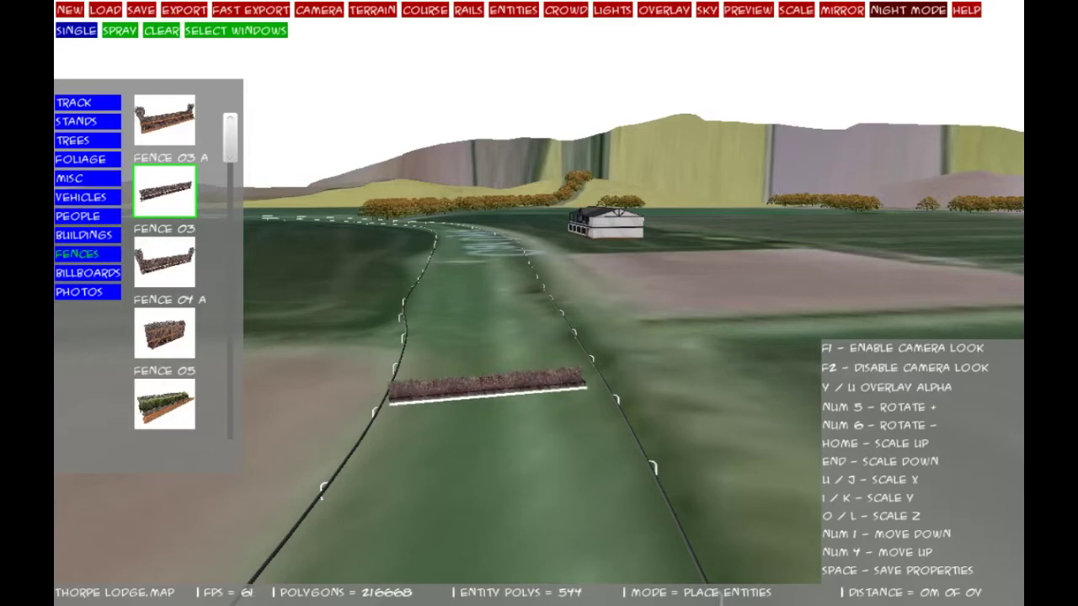
key("KP_5")
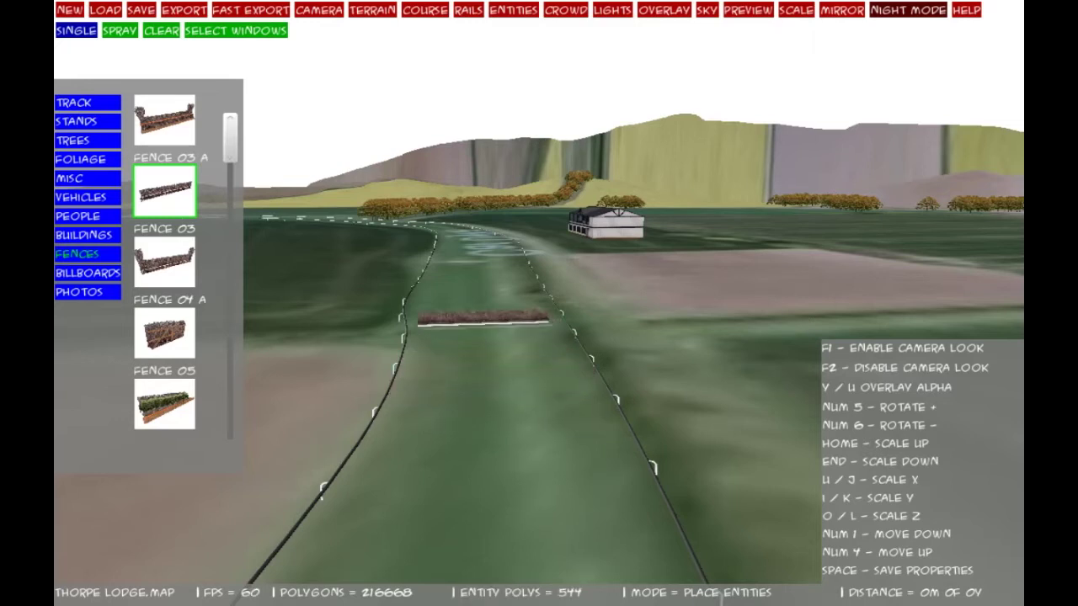
- Place another fence across the track near the autumn tree clump, with one end against the rail on the brown field side
key("F1")
key("w")
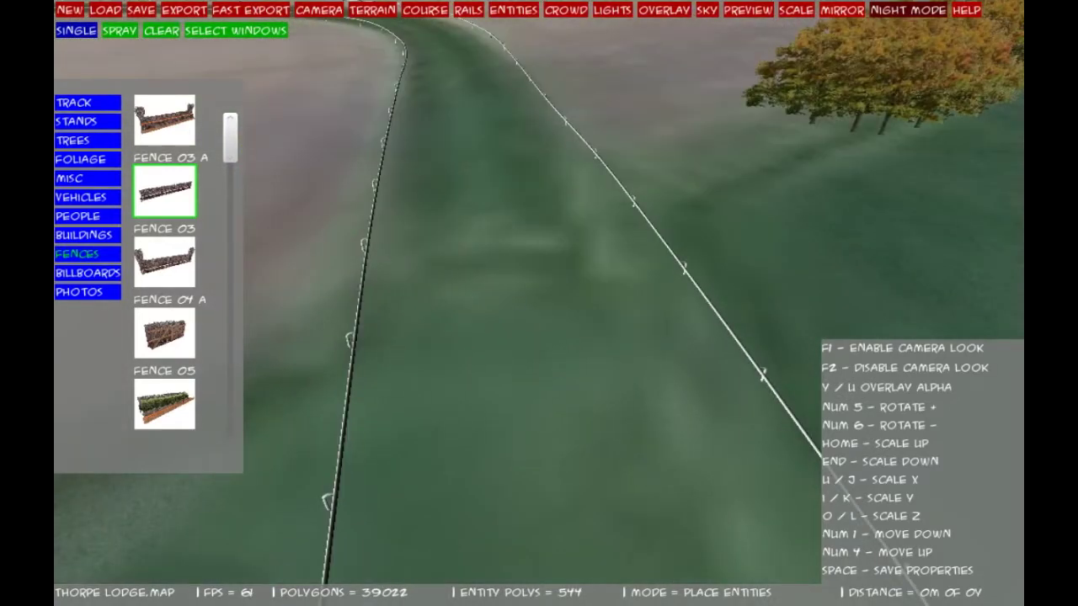
left_click(534, 303)
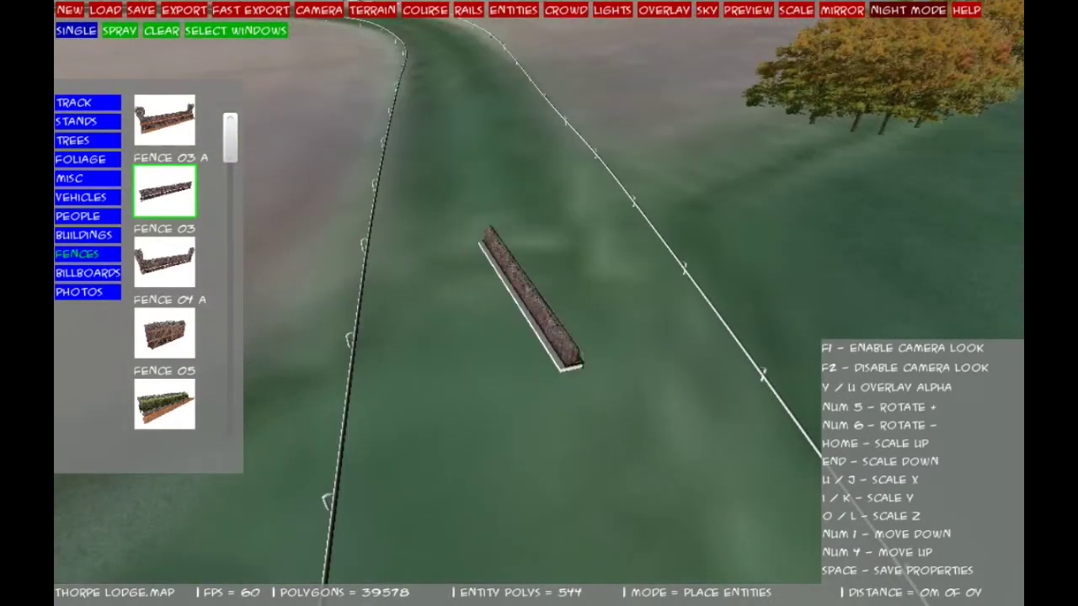
key("KP_5")
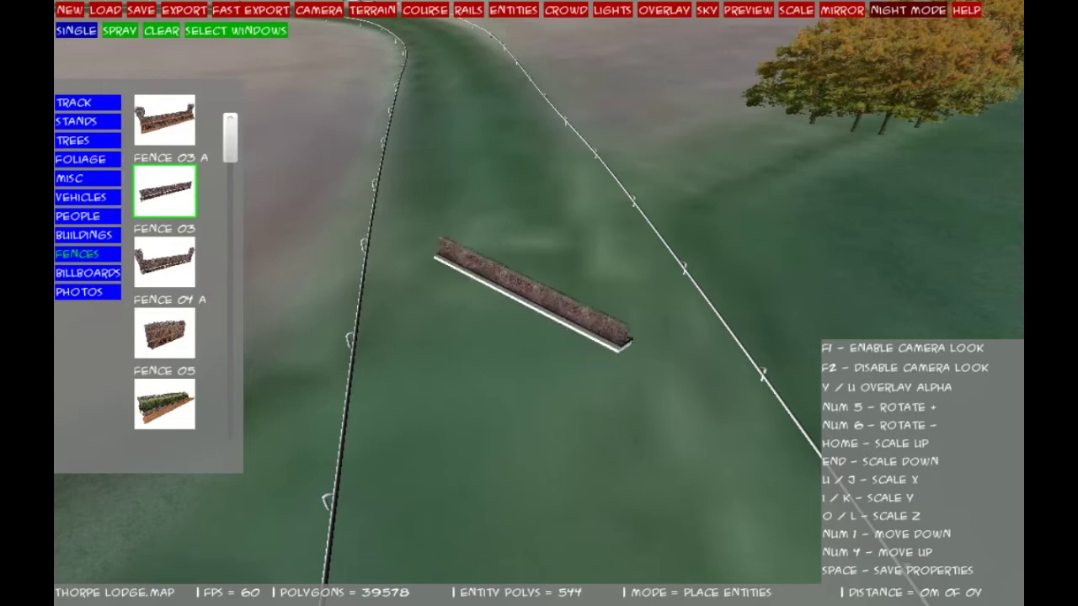
key("KP_5")
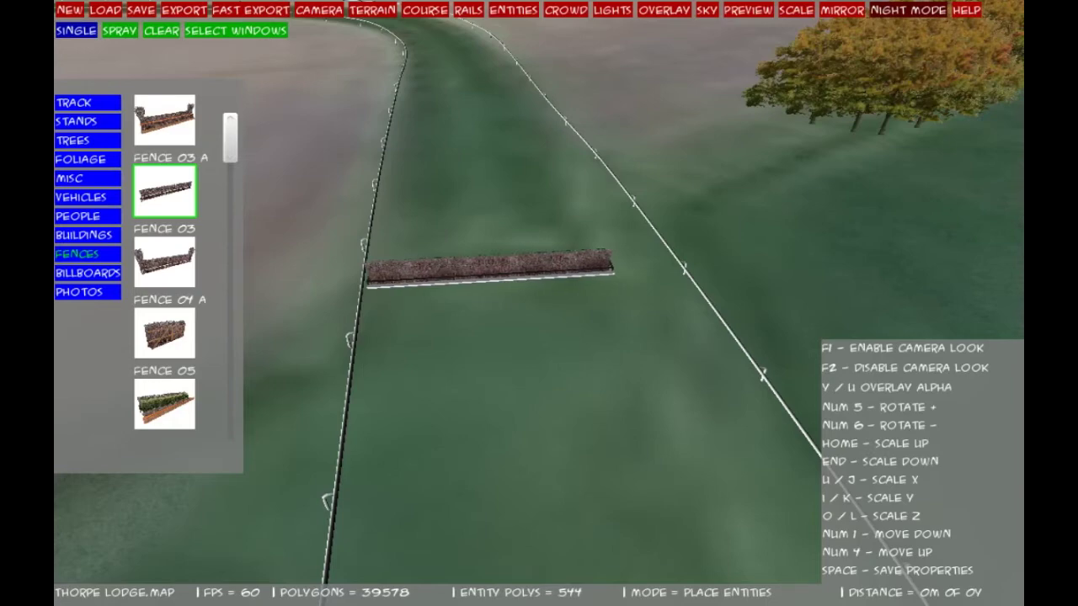
- Check the fence from outside the rail and fine-tune its rotation so it sits square to both rails
key("F1")
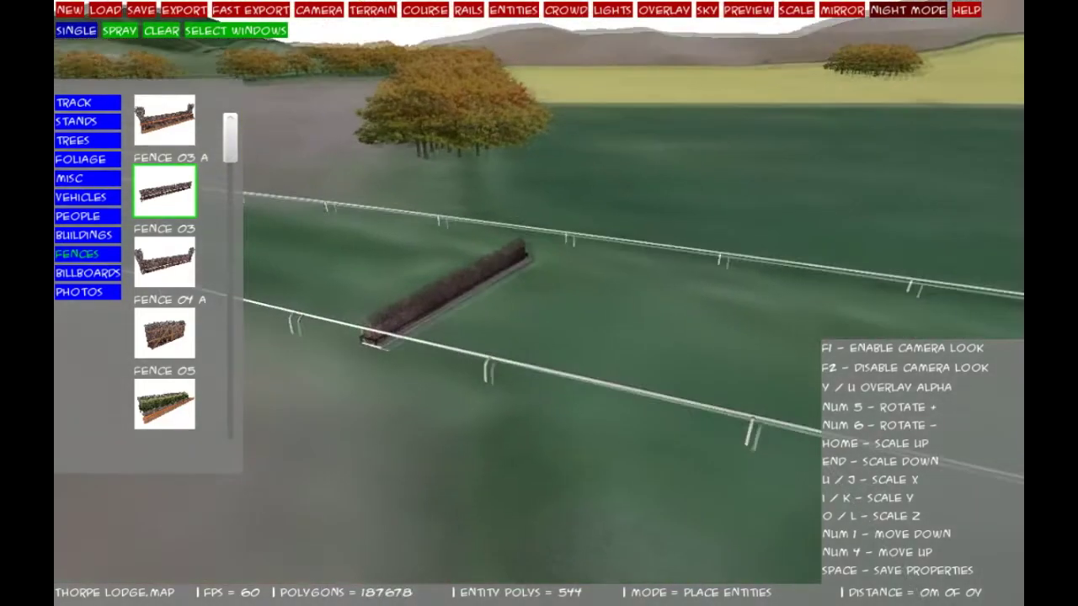
key("a")
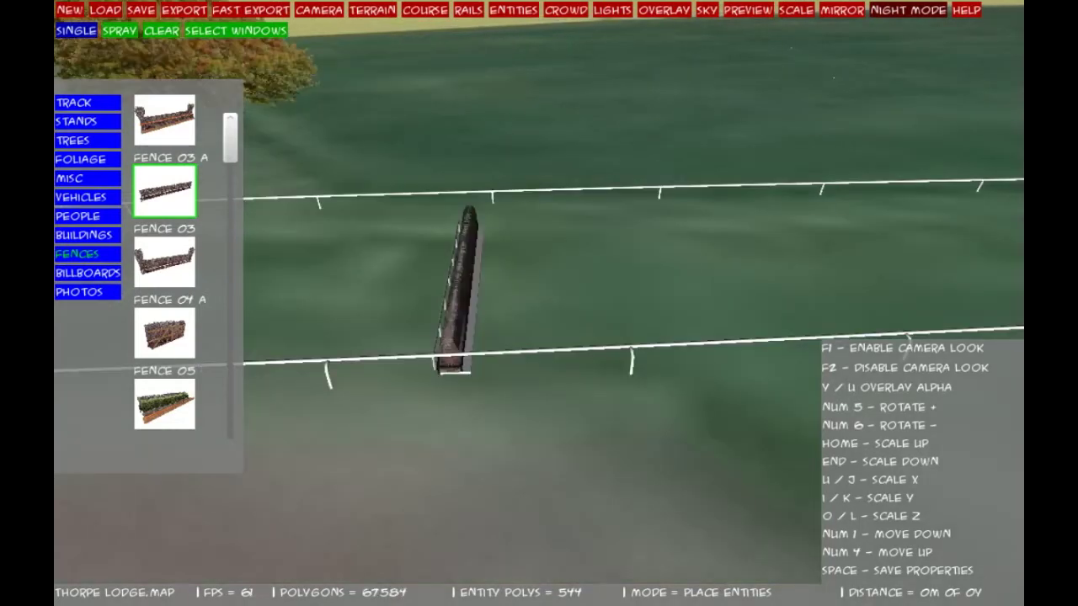
key("KP_6")
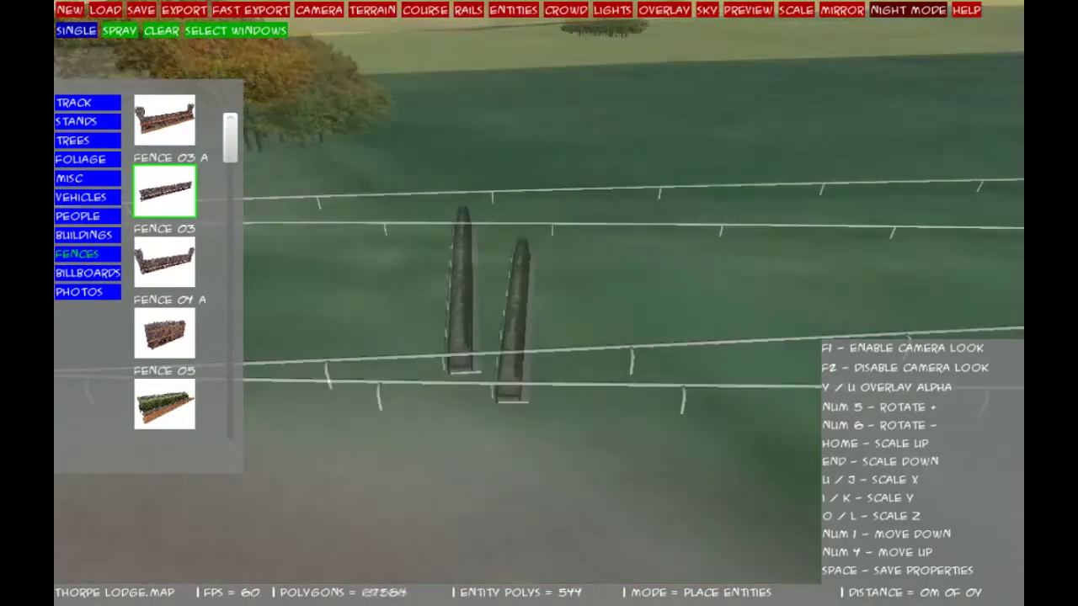
- Place a further fence on the track stretch beside the long row of autumn trees
key("w")
key("w")
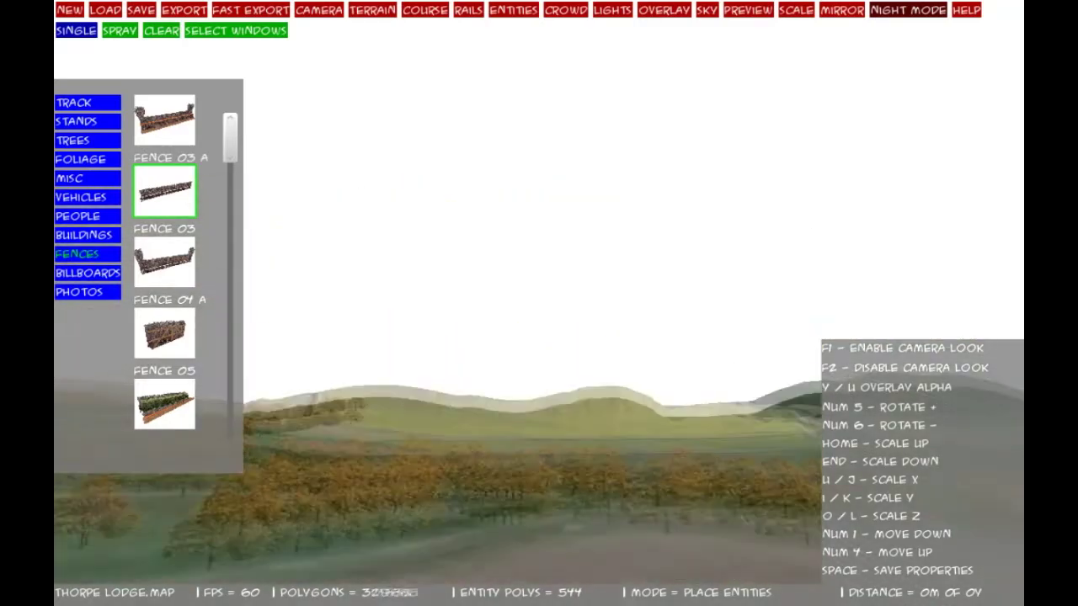
key("w")
key("w")
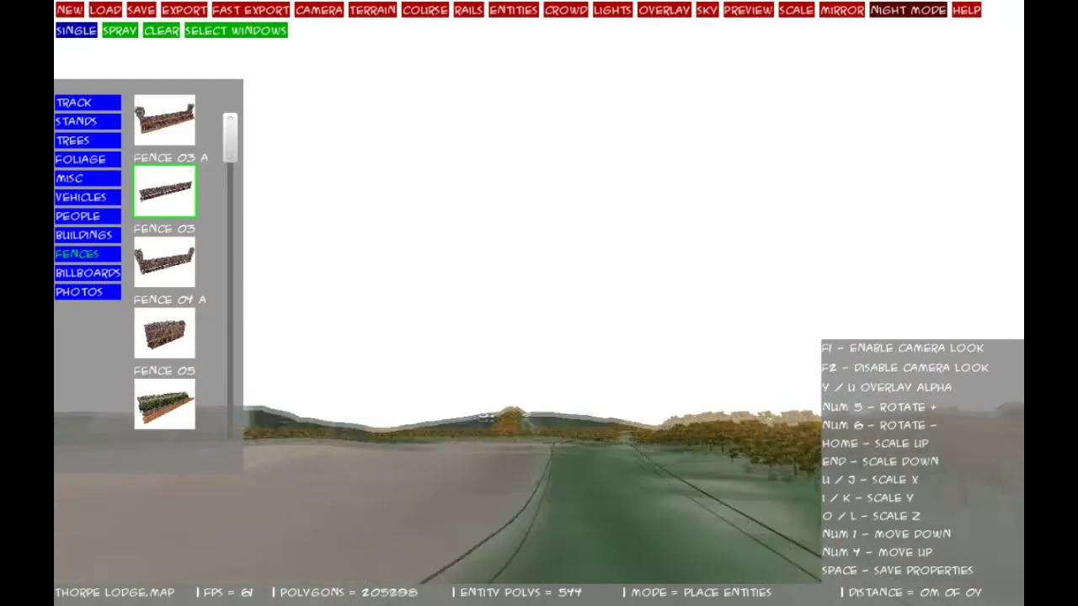
key("w")
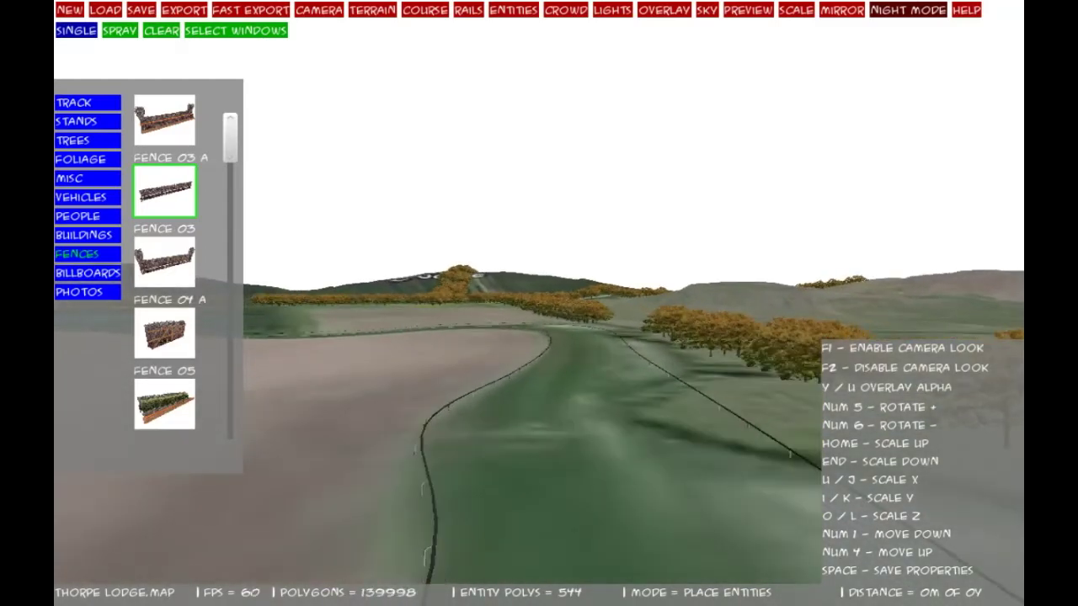
key("w")
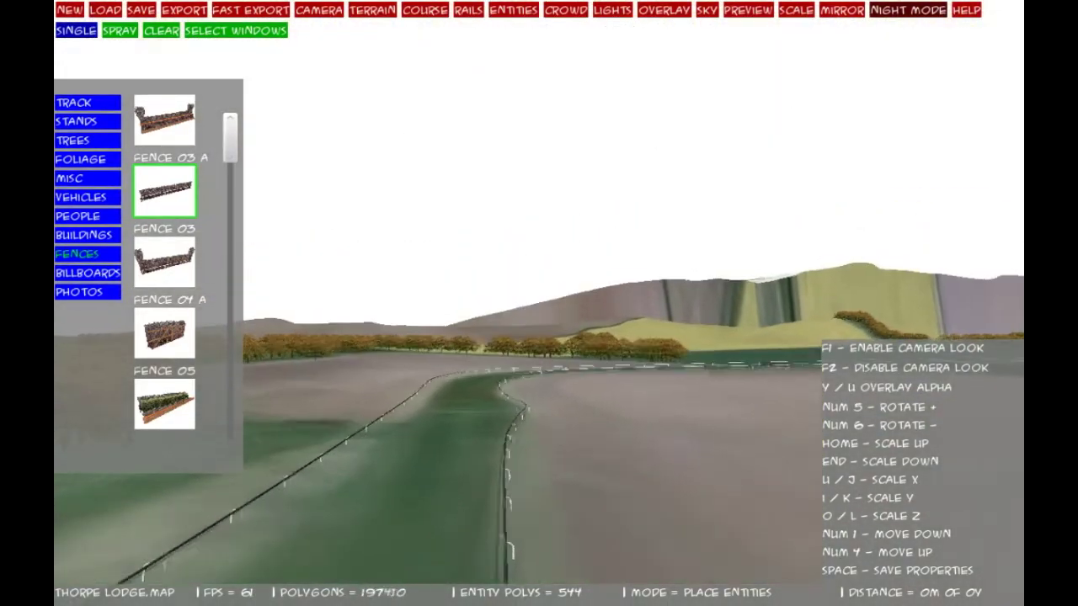
key("w")
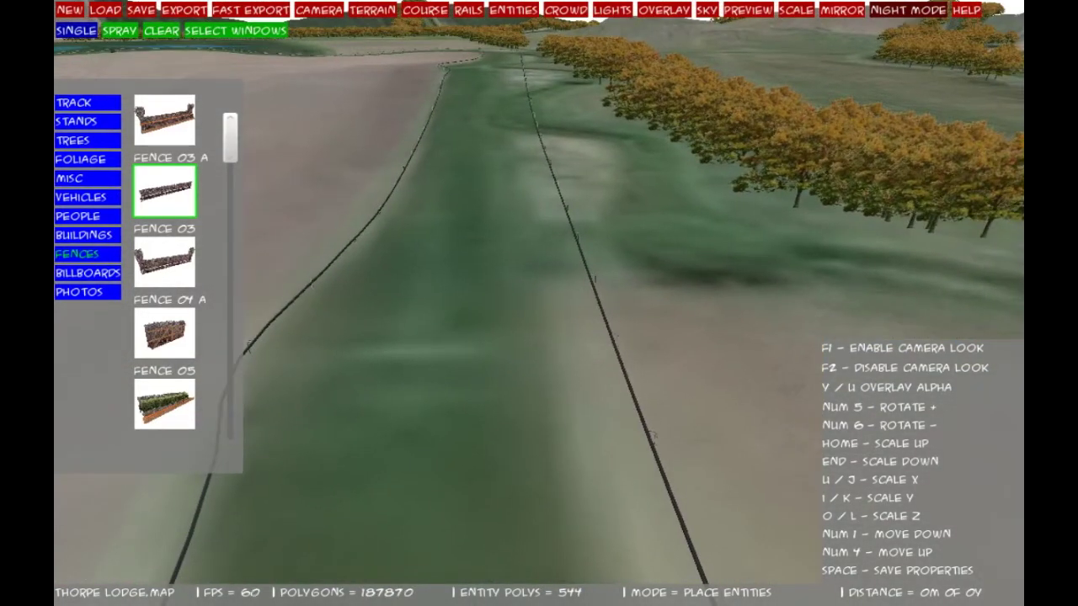
left_click(448, 371)
- Rotate the fence square across the track and shift it towards the rail beside the large brown field
key("KP_5")
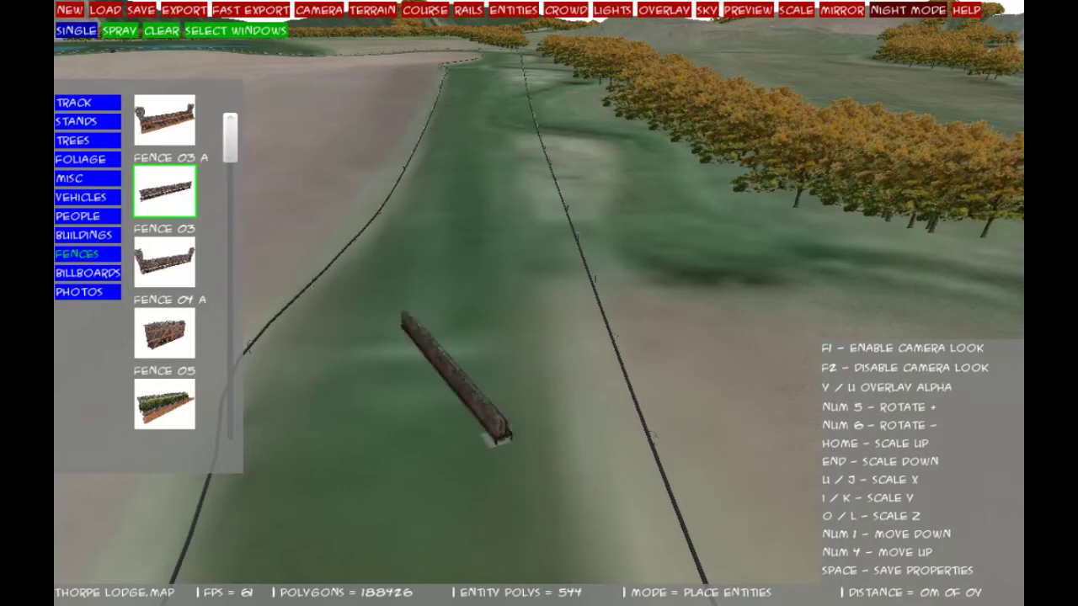
key("KP_5")
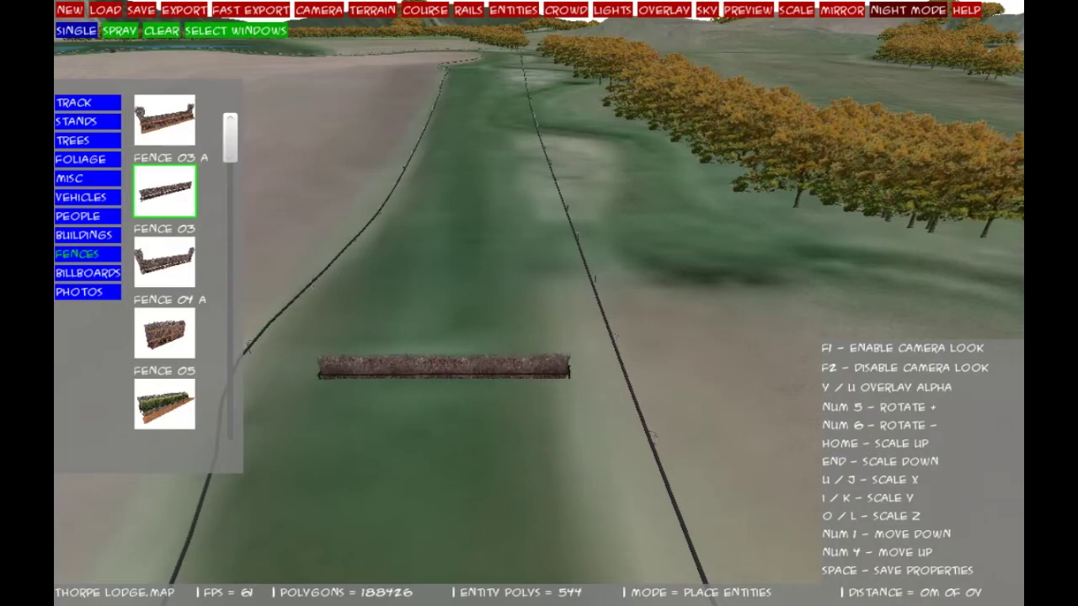
key("KP_5")
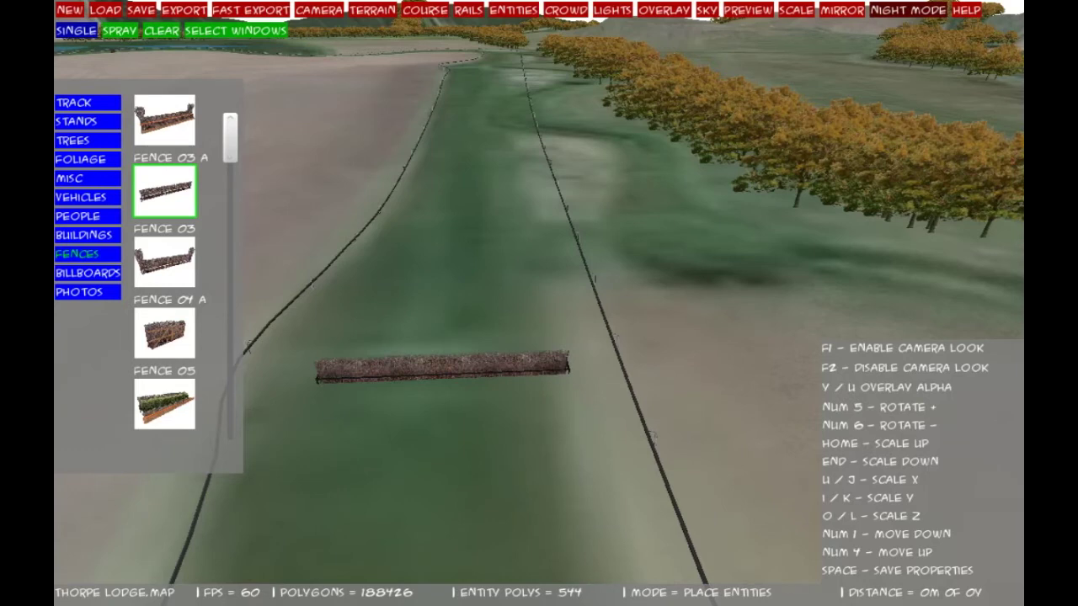
key("KP_4")
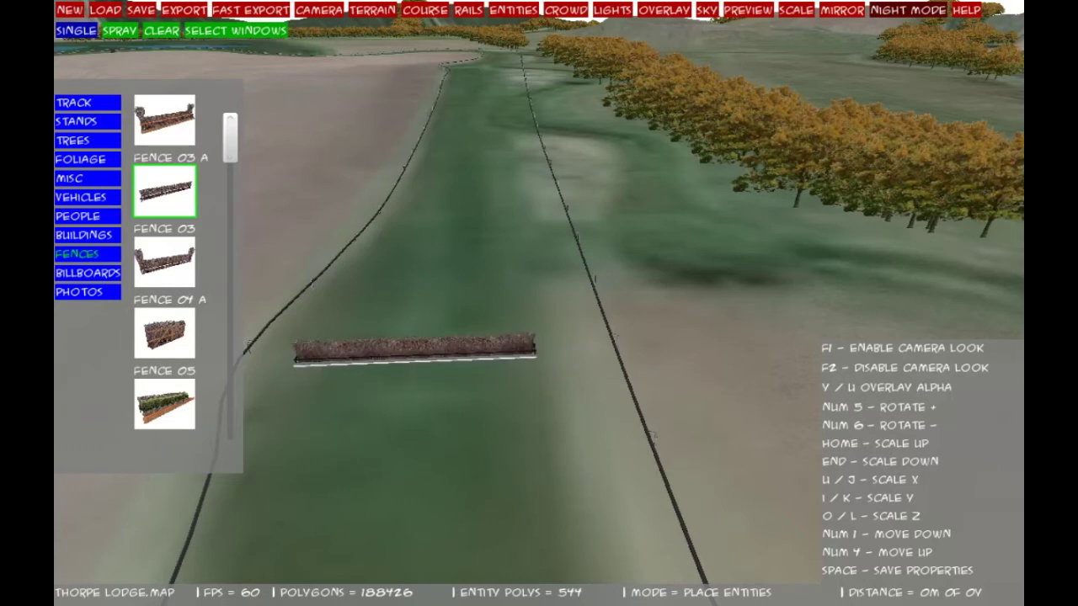
key("KP_6")
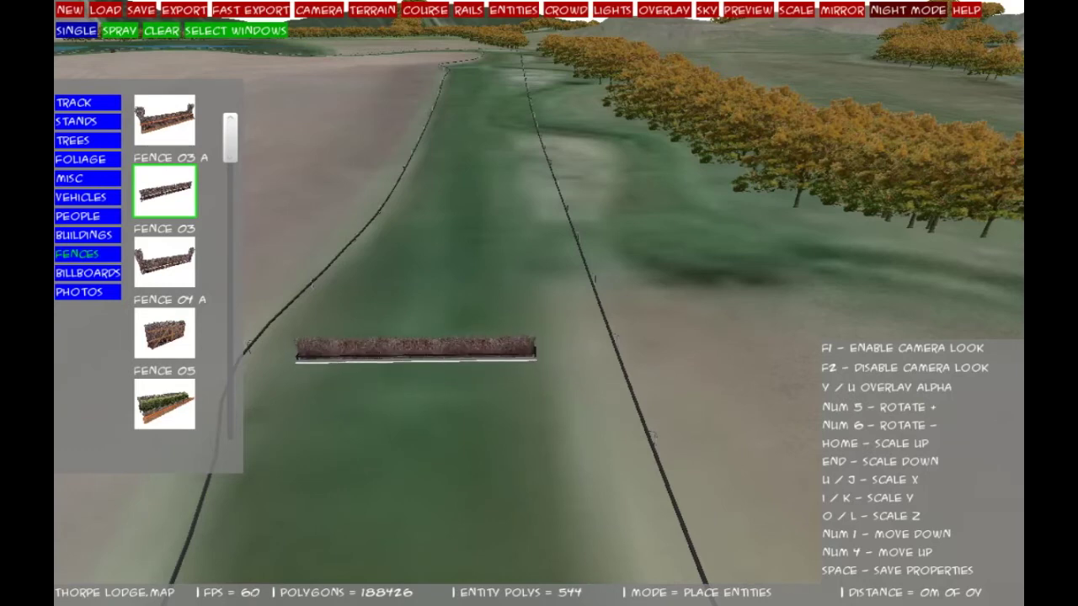
- Choose the green-topped hedge fence and place it on the track just before the bend beside the autumn trees
key("F1")
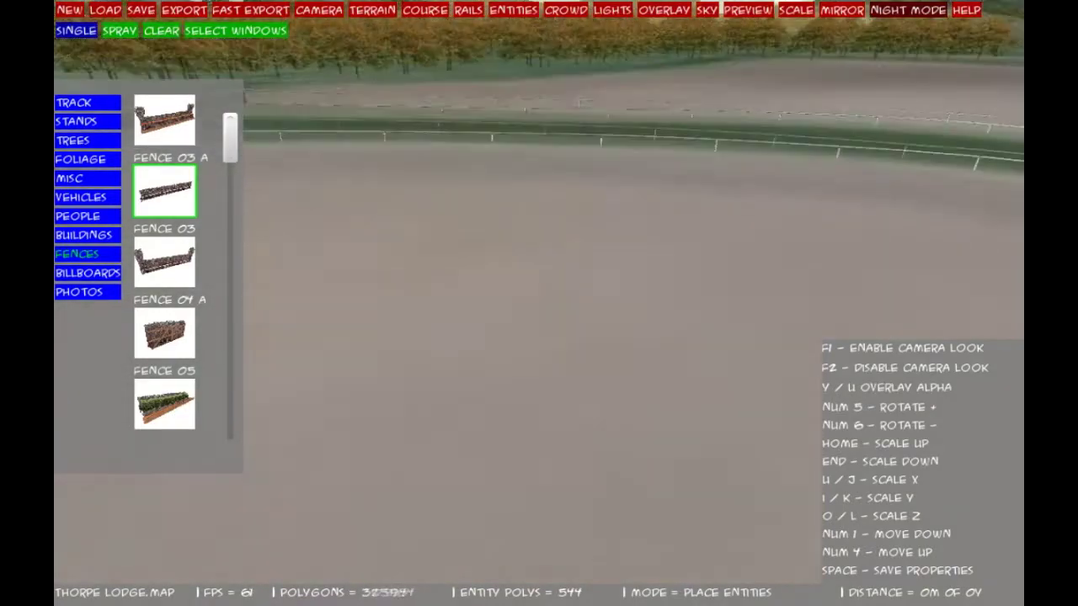
key("w")
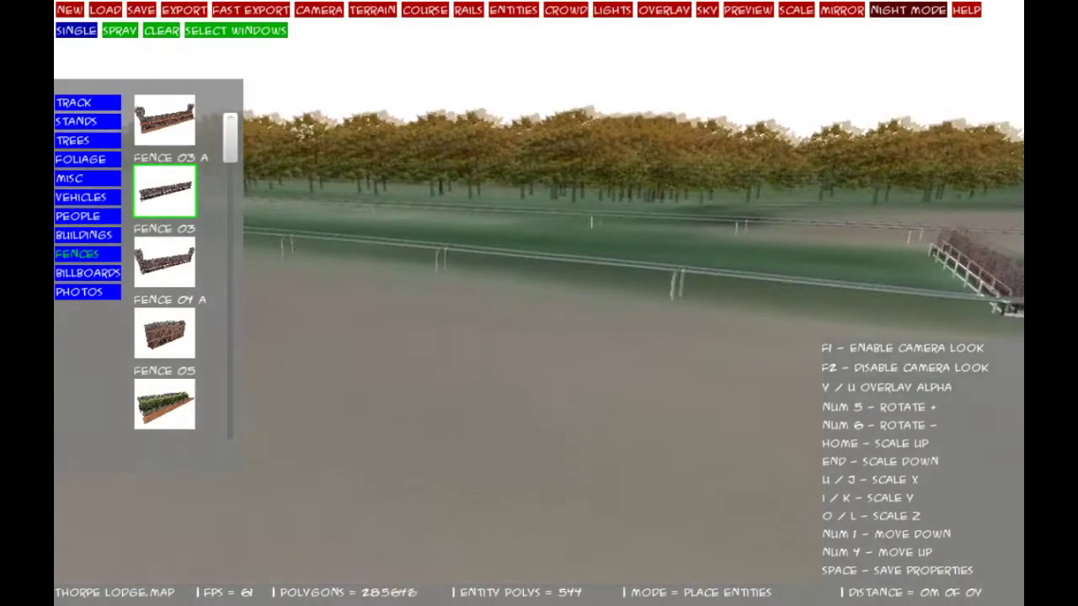
key("w")
key("w")
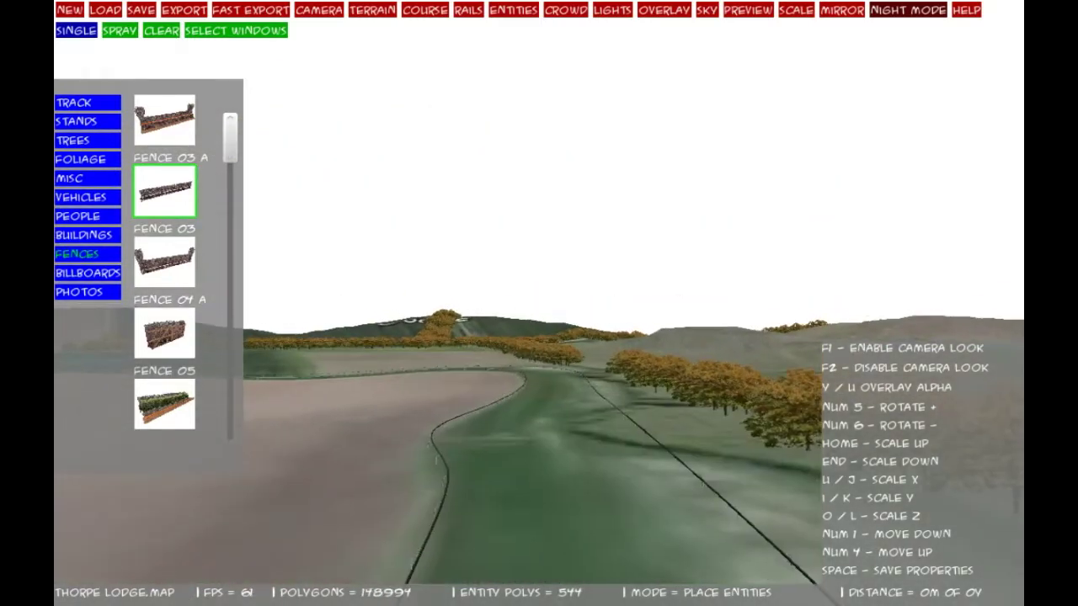
key("w")
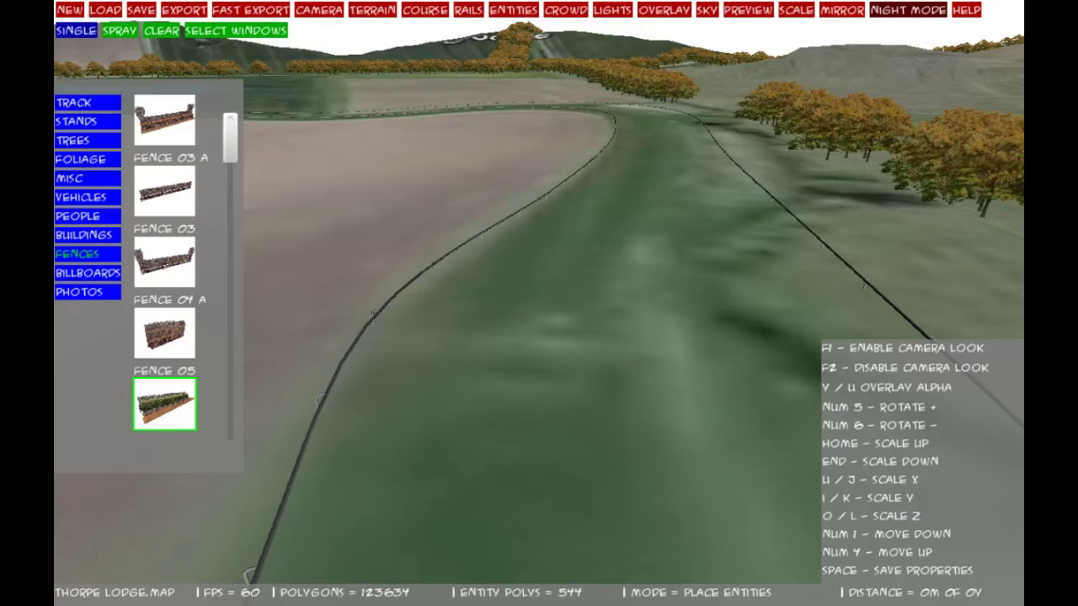
left_click(482, 353)
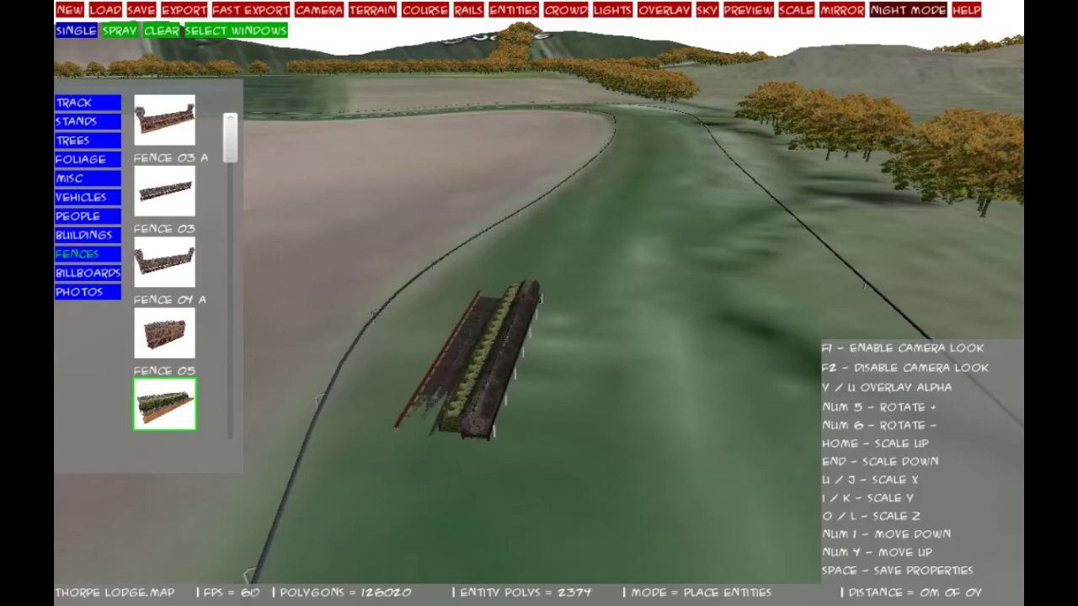
- Scale down the green-topped fence so it is narrower from front to back
key("l")
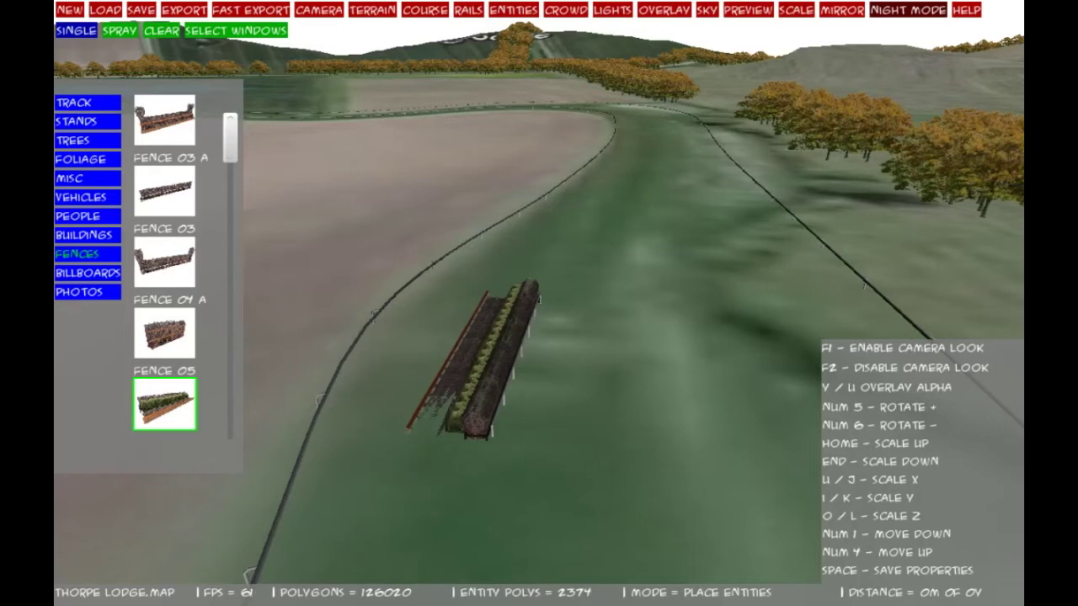
key("j")
key("j")
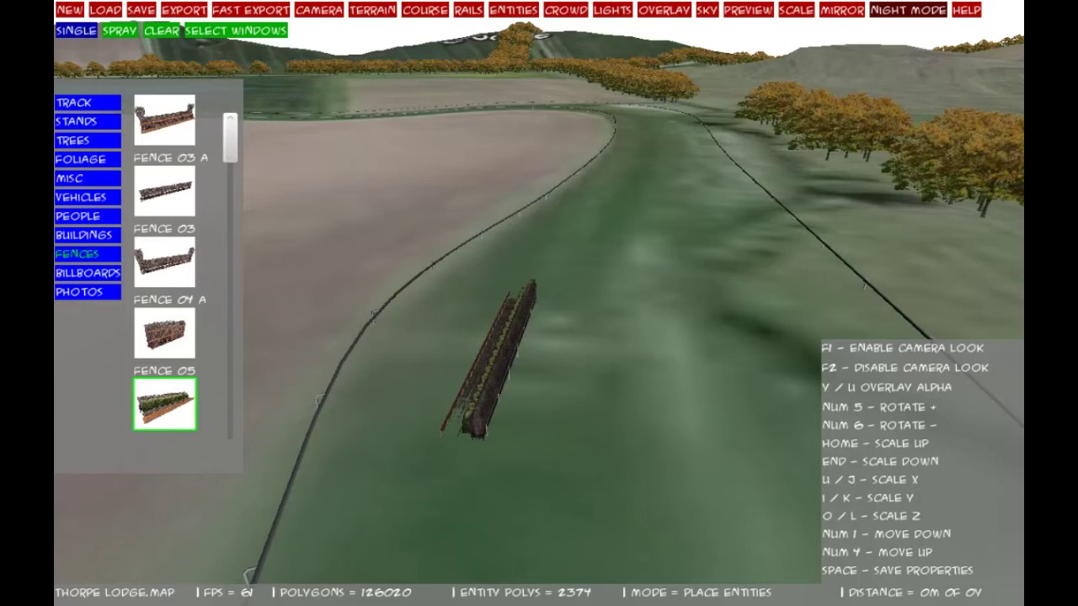
- Trim the green-topped fence's width slightly and rotate it until it lies square across the track
key("j")
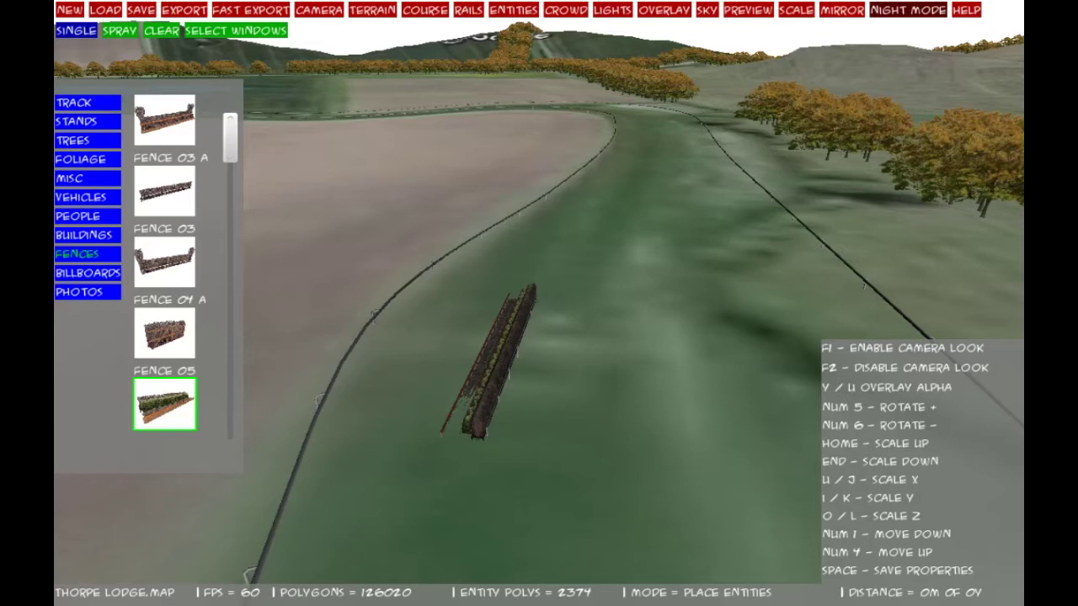
key("KP_5")
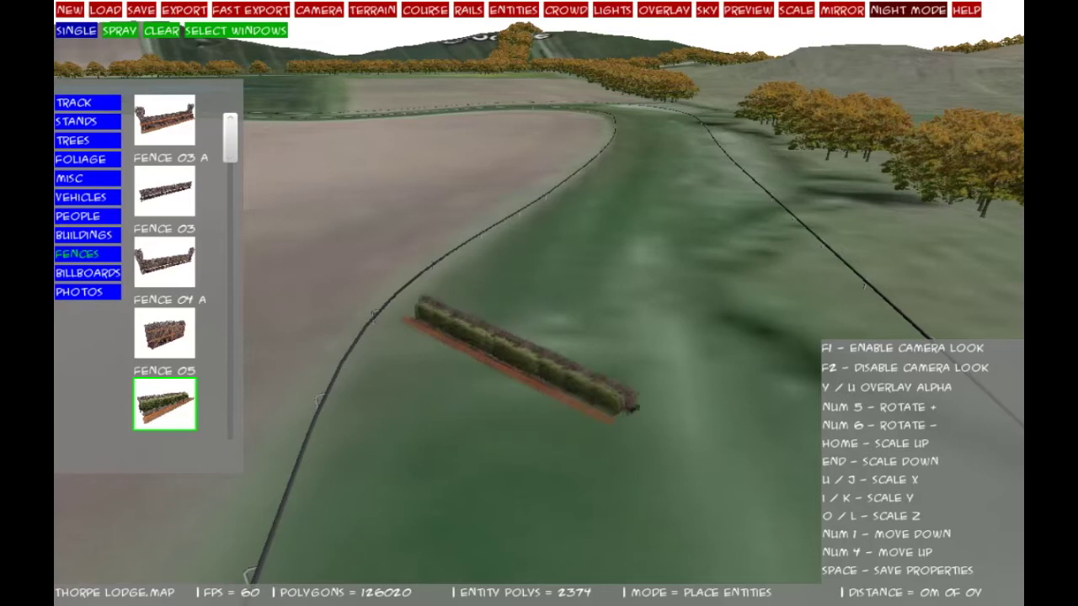
key("KP_5")
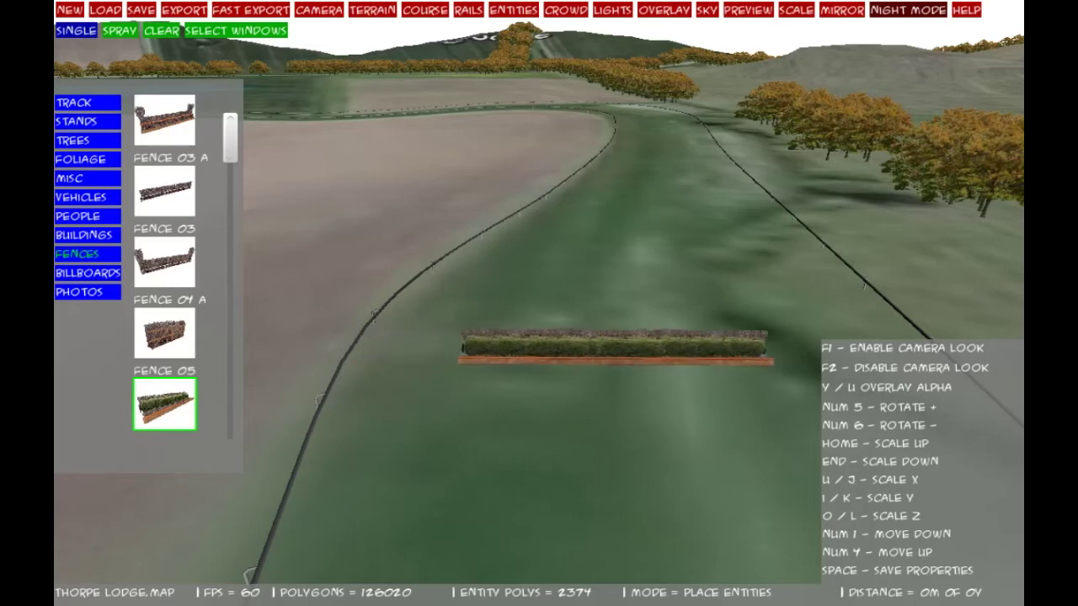
- Place a white FENCE_14 side rail from the track objects at the green-topped fence's end nearest the brown field, aligned with the running rail
key("F1")
key("w")
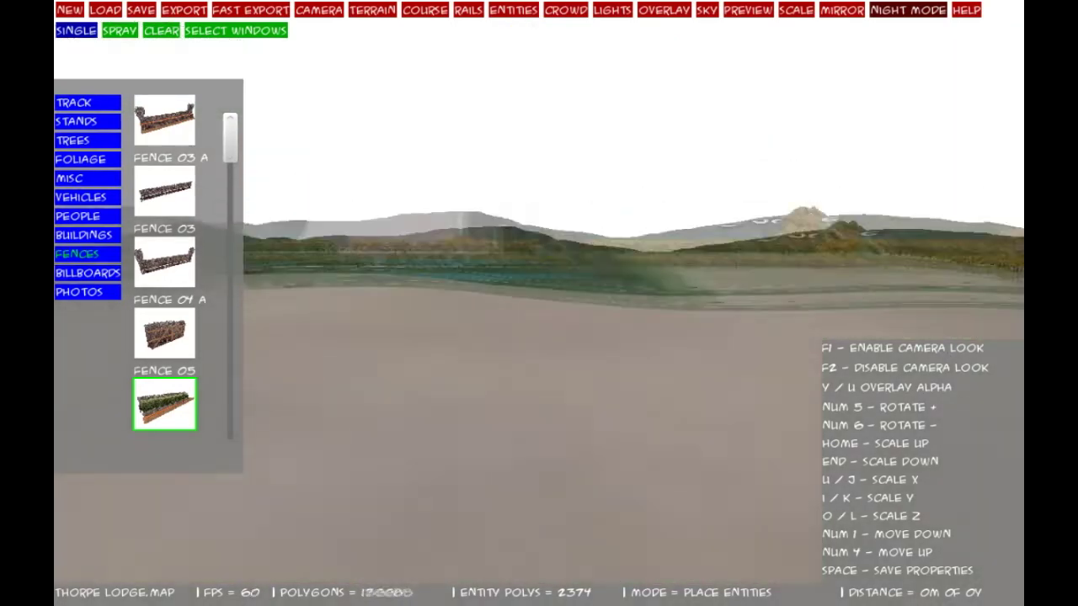
key("w")
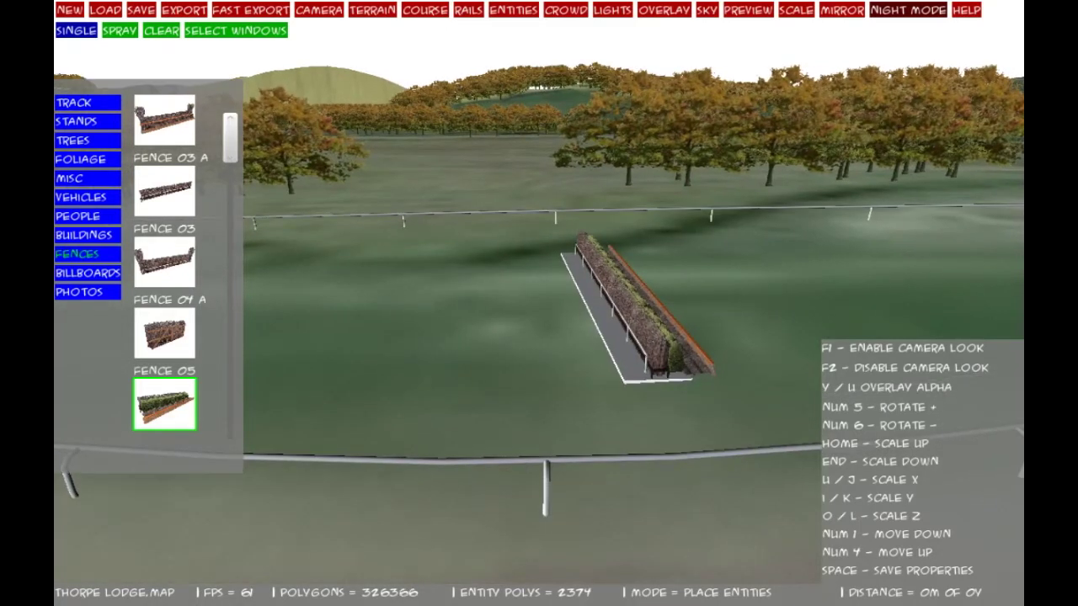
mouse_move(230, 138)
left_mouse_down()
mouse_move(230, 225)
mouse_move(230, 128)
left_mouse_up()
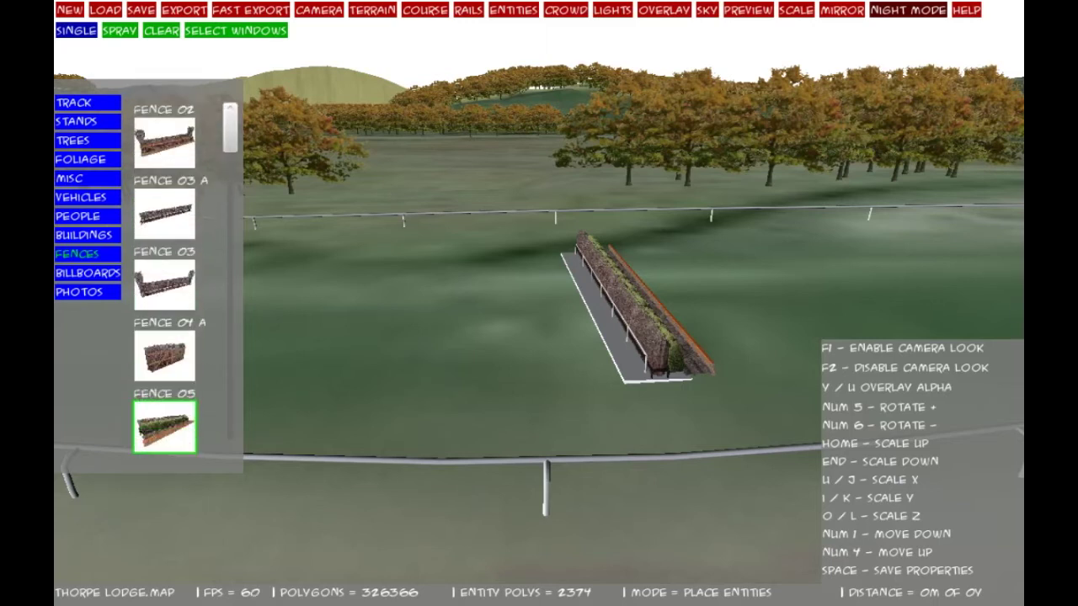
left_click(88, 103)
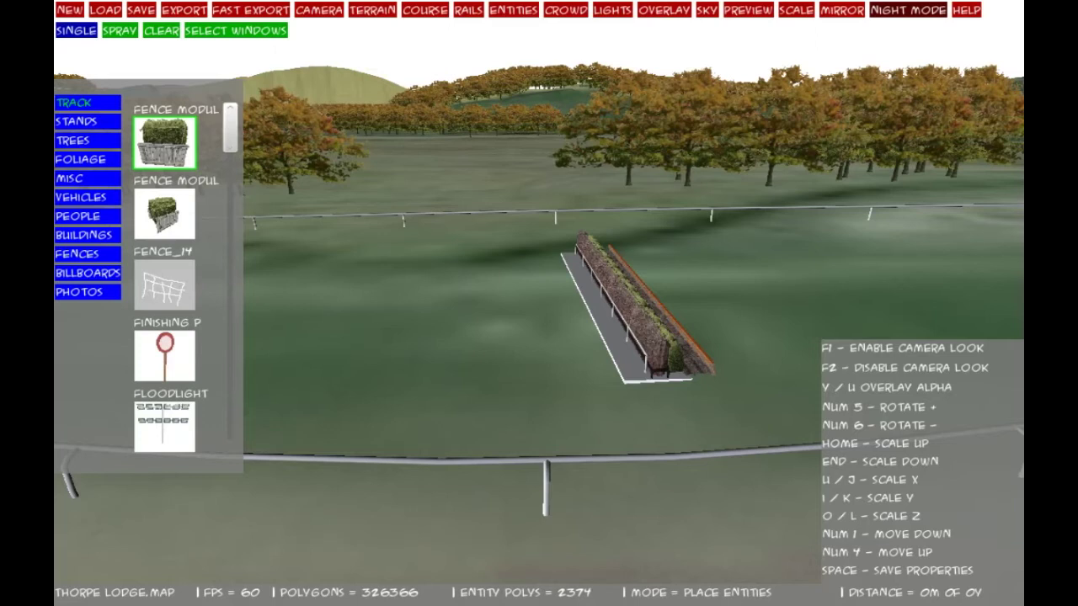
left_click(164, 286)
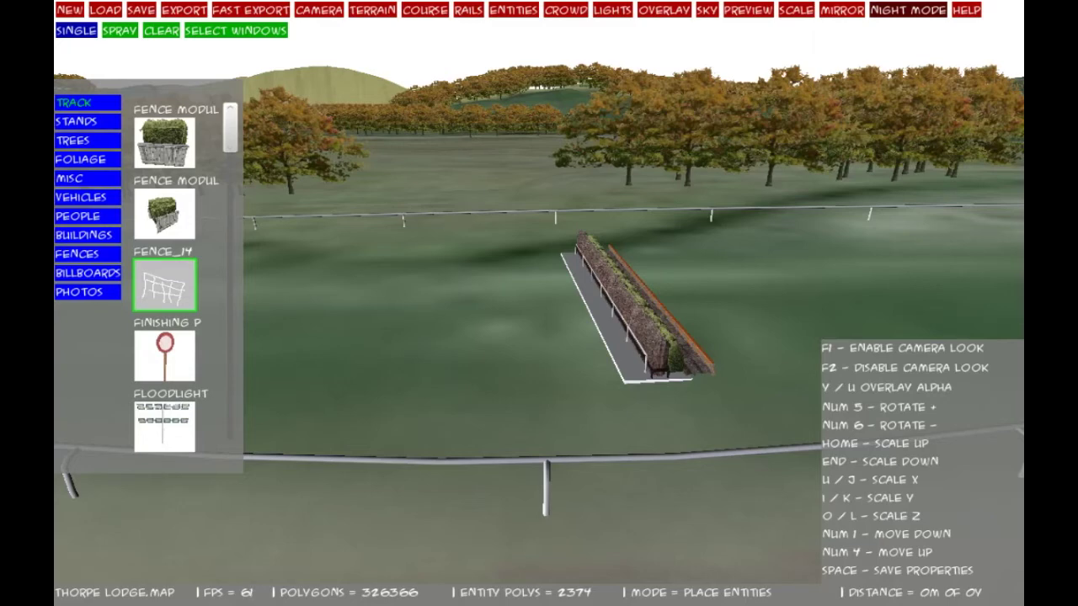
scroll(539, 303, "down", 3)
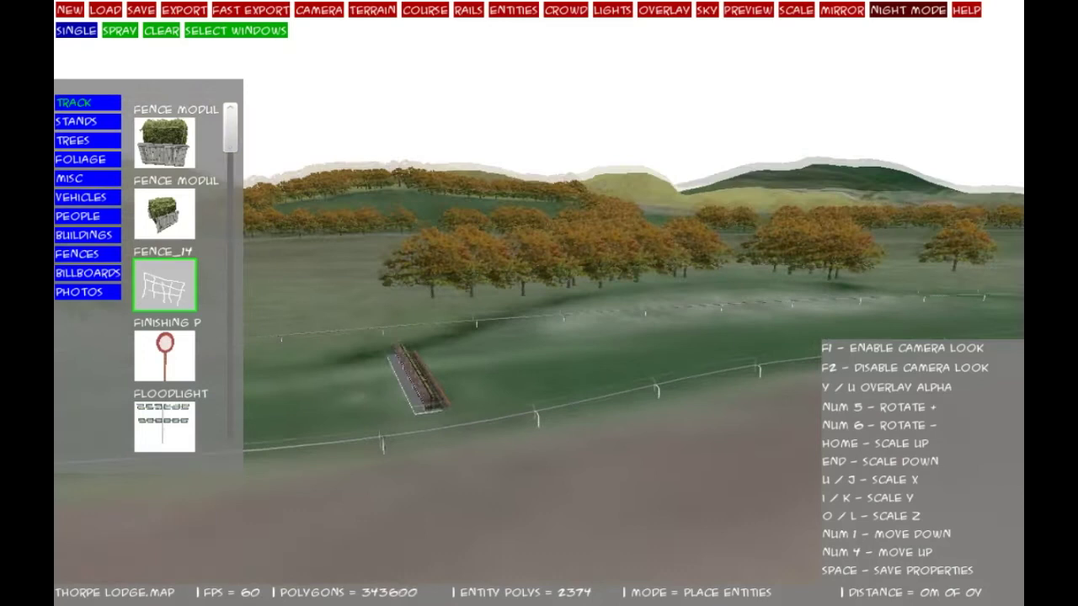
scroll(539, 303, "up", 3)
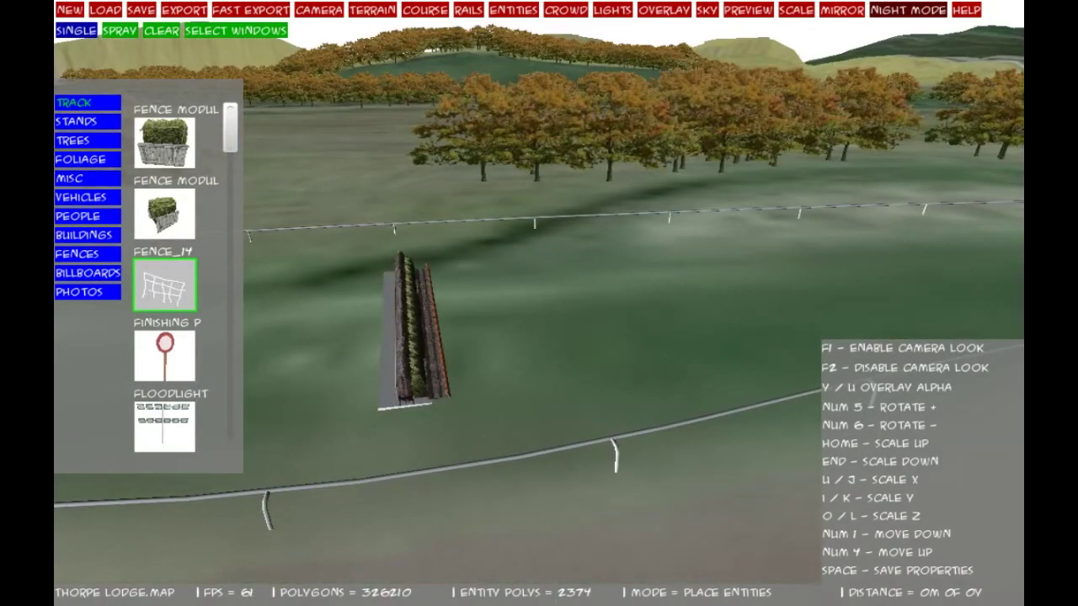
left_click(444, 421)
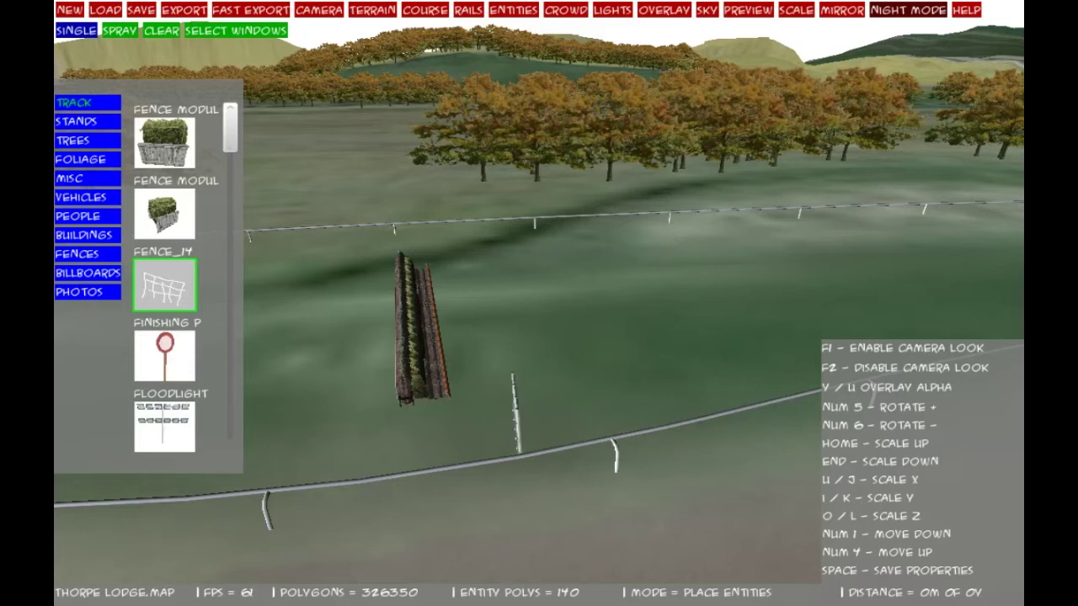
key("KP_5")
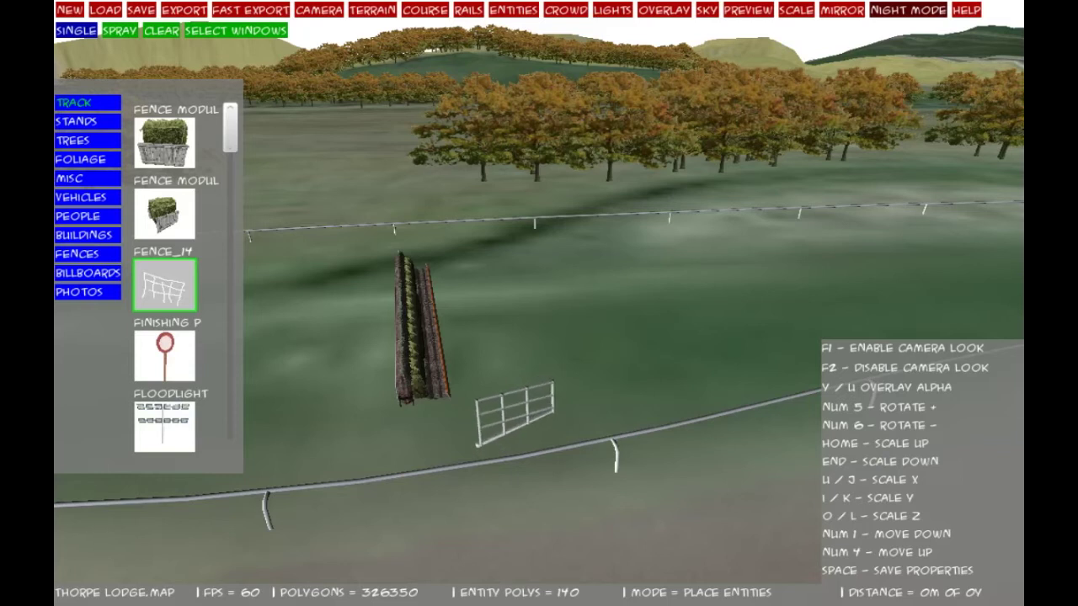
key("KP_5")
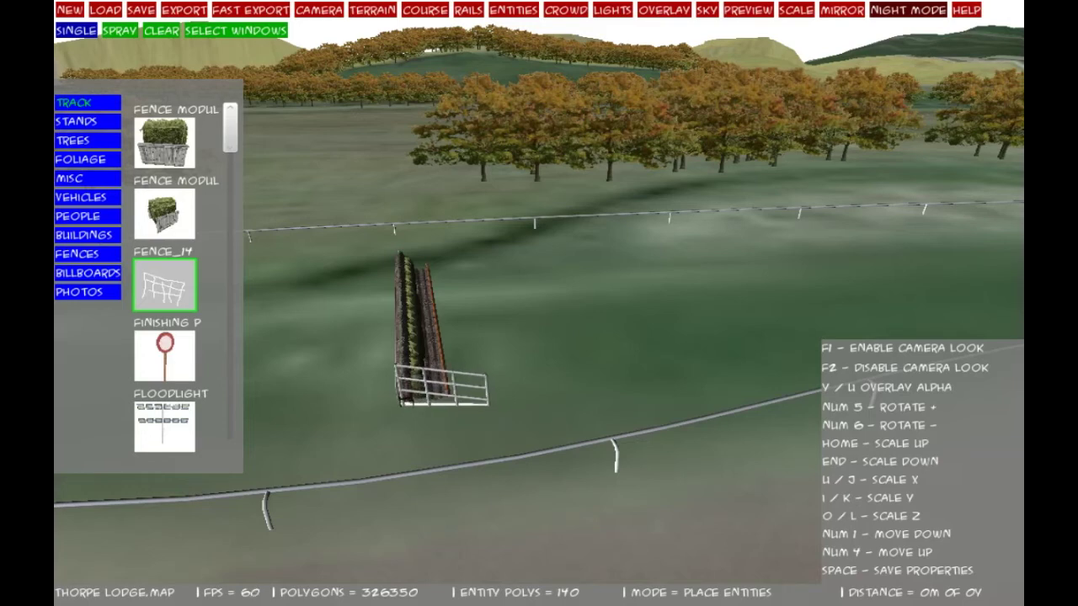
- Place a second FENCE_14 side rail at the green-topped fence's opposite end, rotated to run along the track
key("F1")
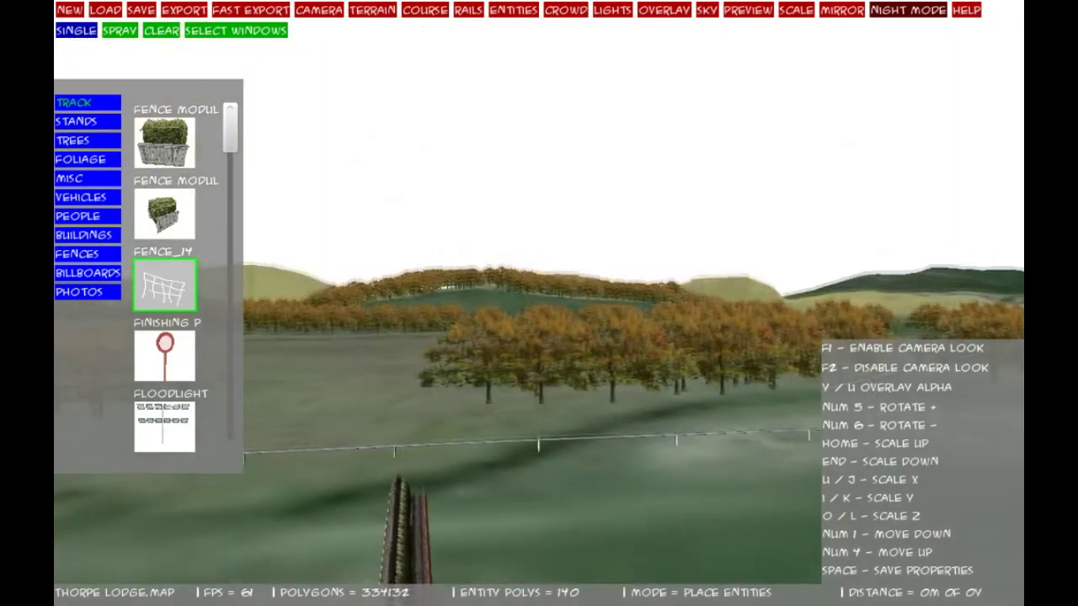
key("w")
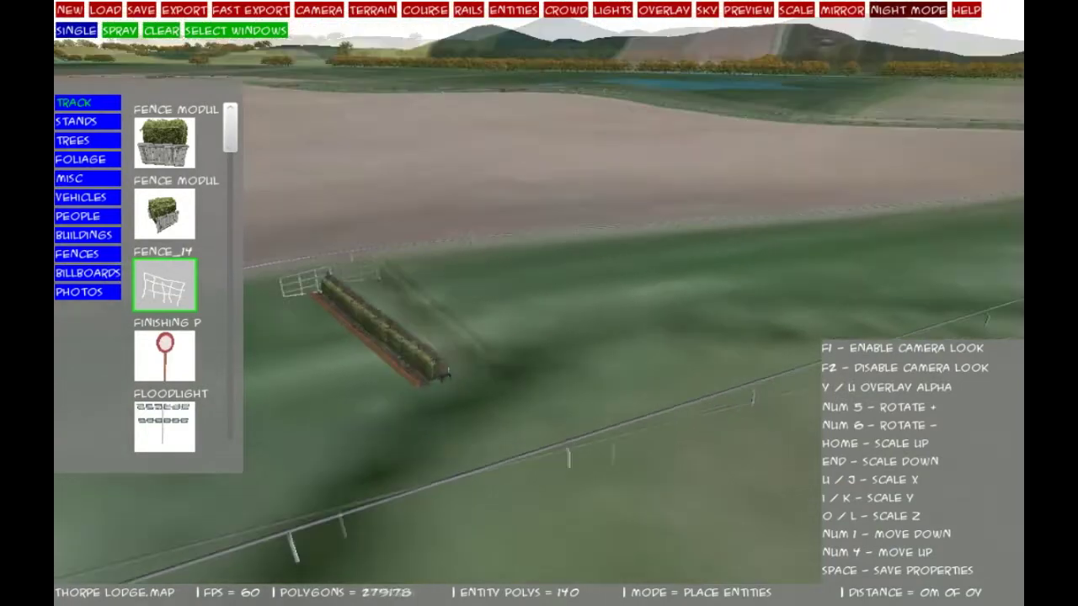
key("w")
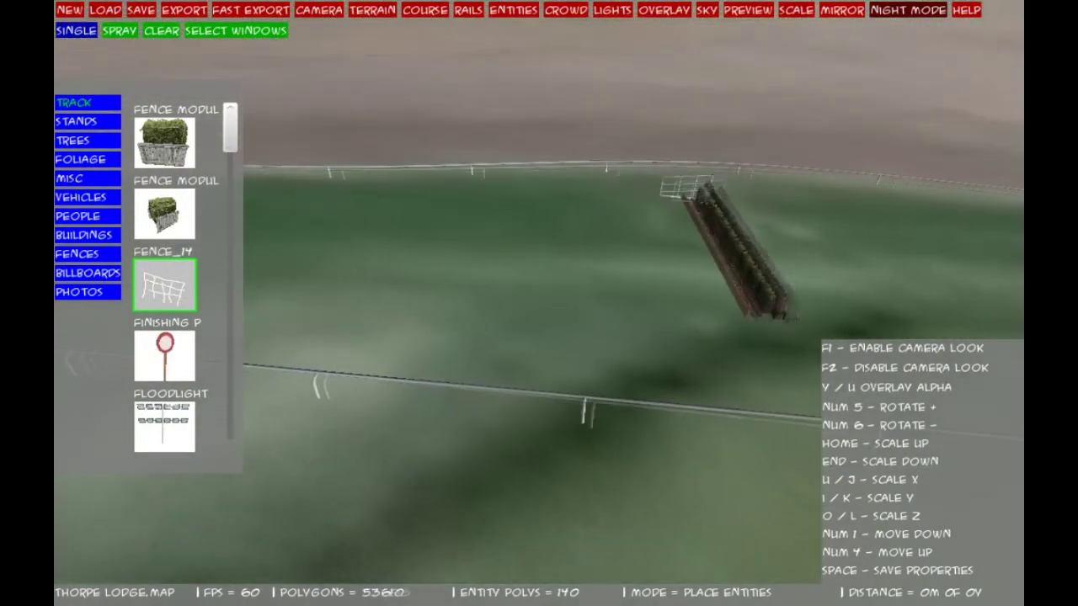
key("d")
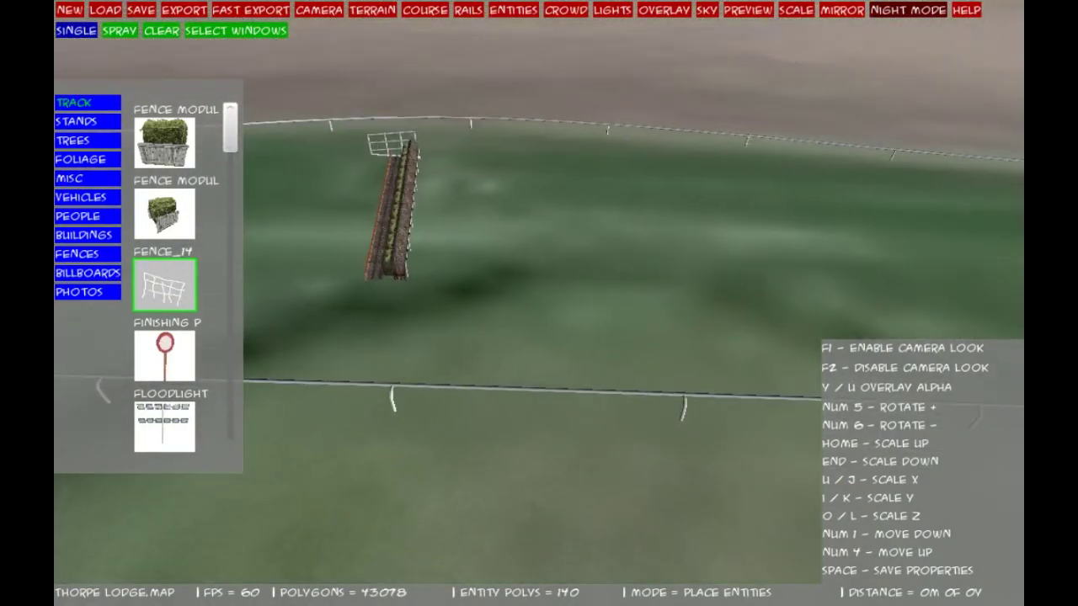
key("F2")
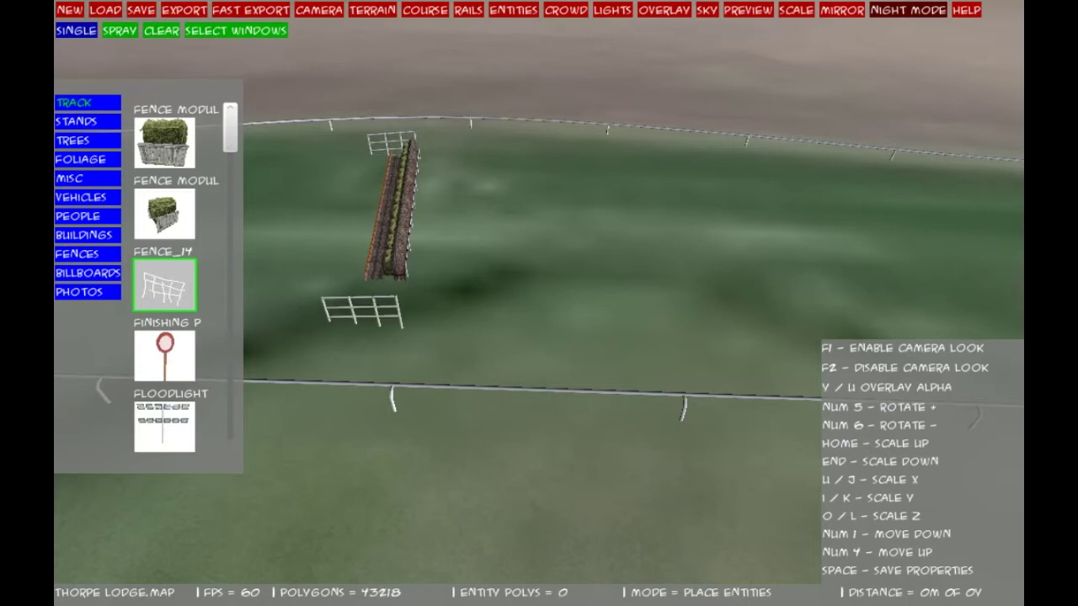
key("KP_5")
key("KP_5")
key("KP_5")
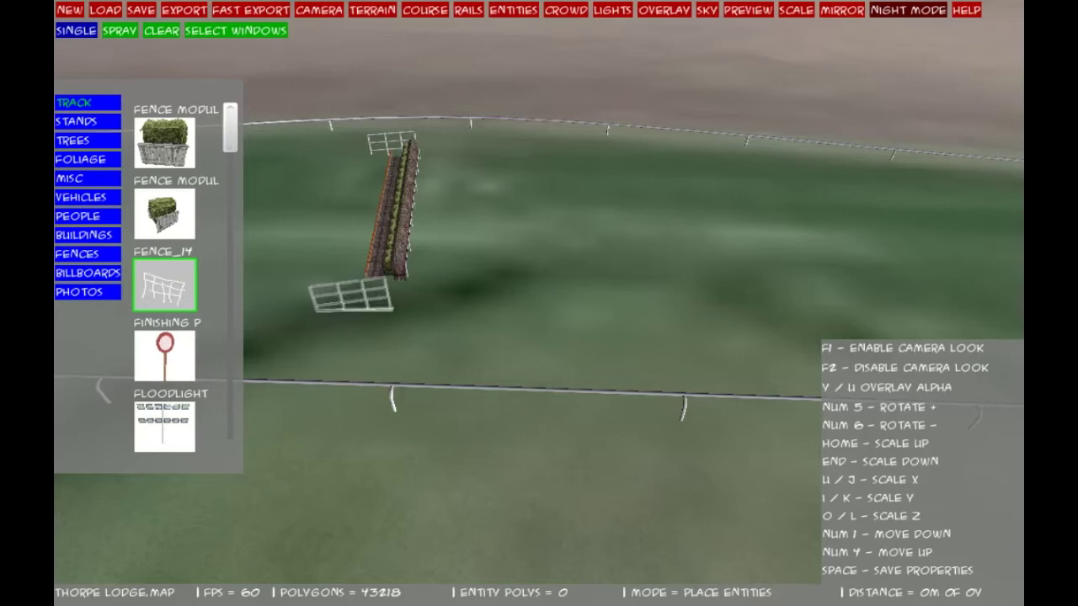
key("KP_5")
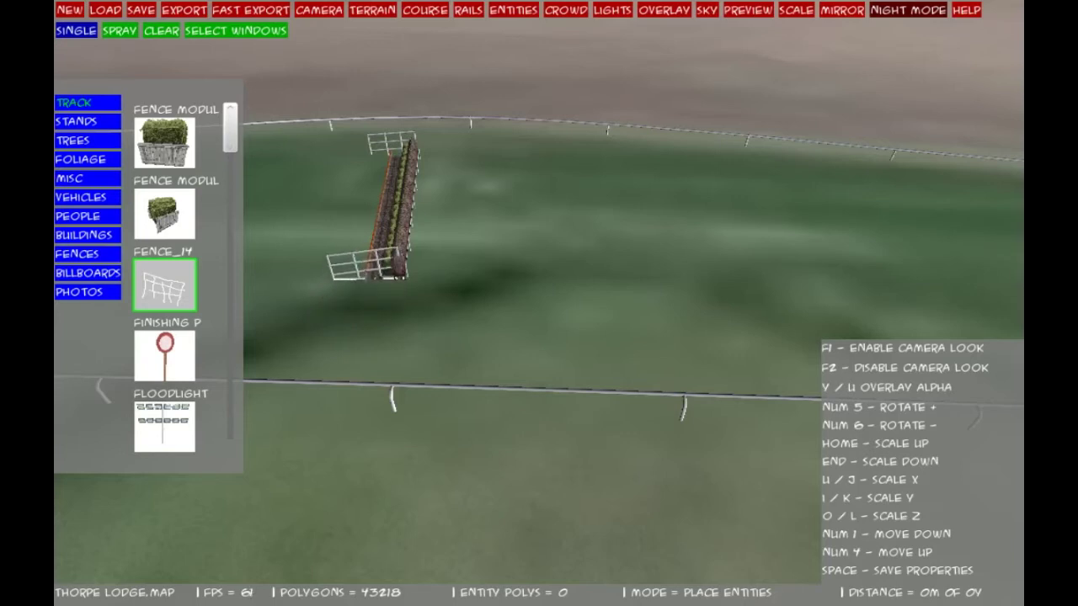
- Rotate the brown fence square across the track and fit a FENCE_14 side rail, turned parallel to the running rail, at its near end
key("KP_5")
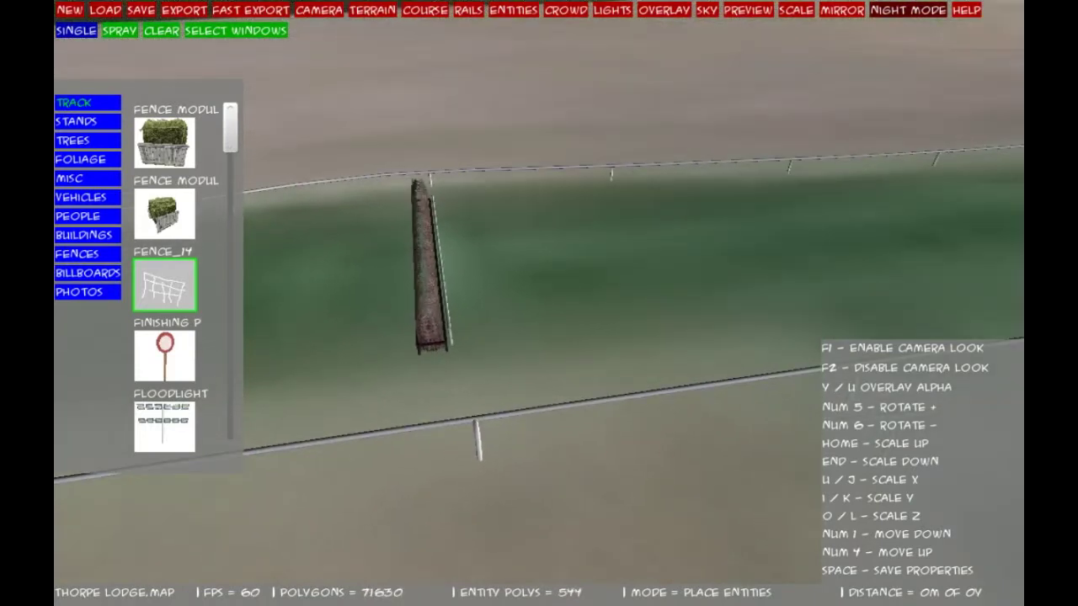
key("KP_5")
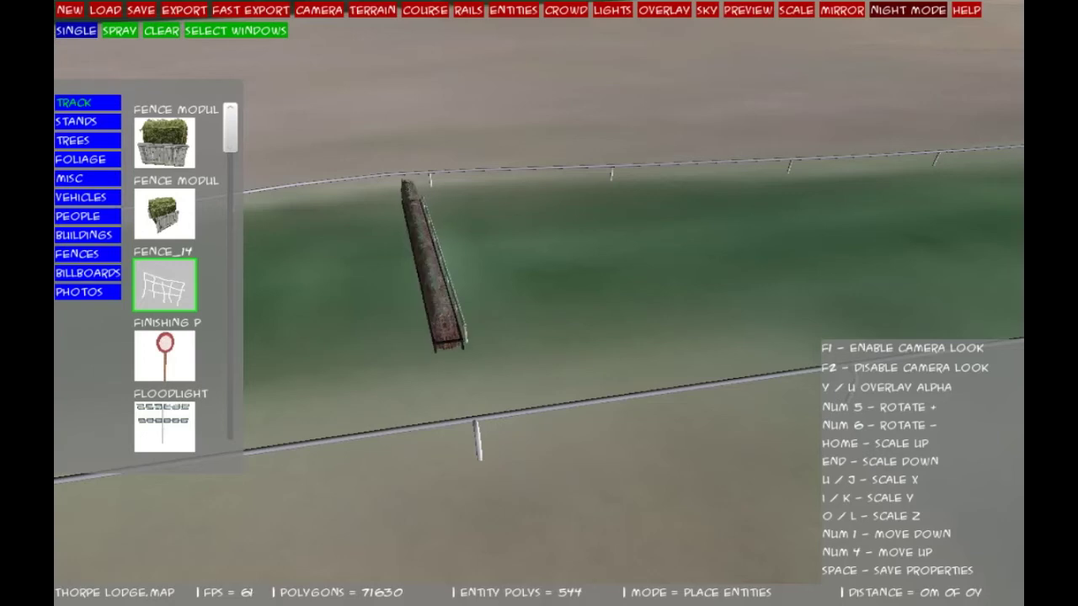
left_click(457, 390)
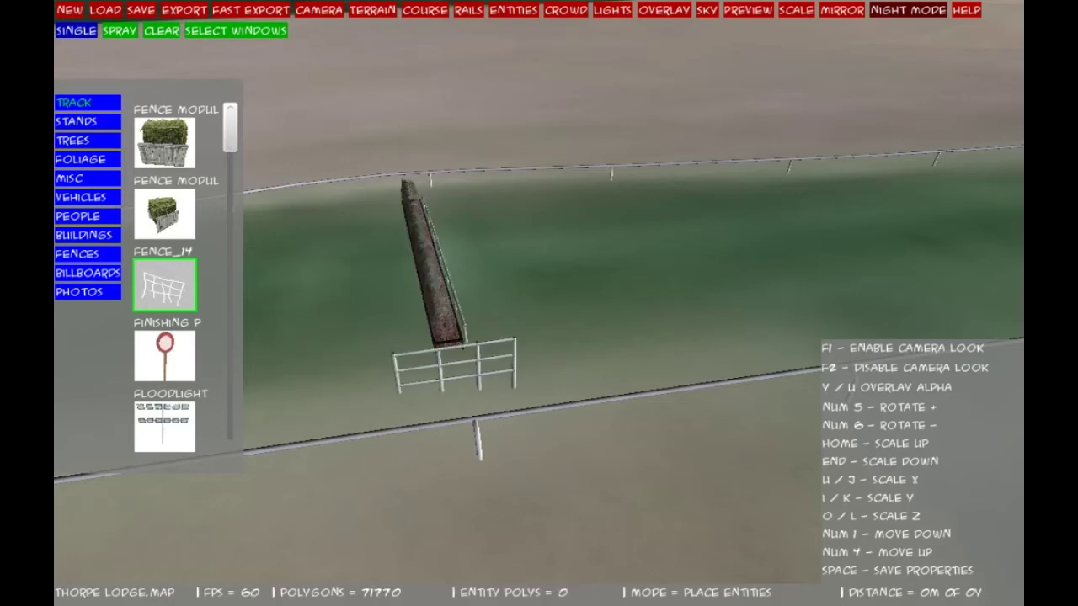
key("KP_5")
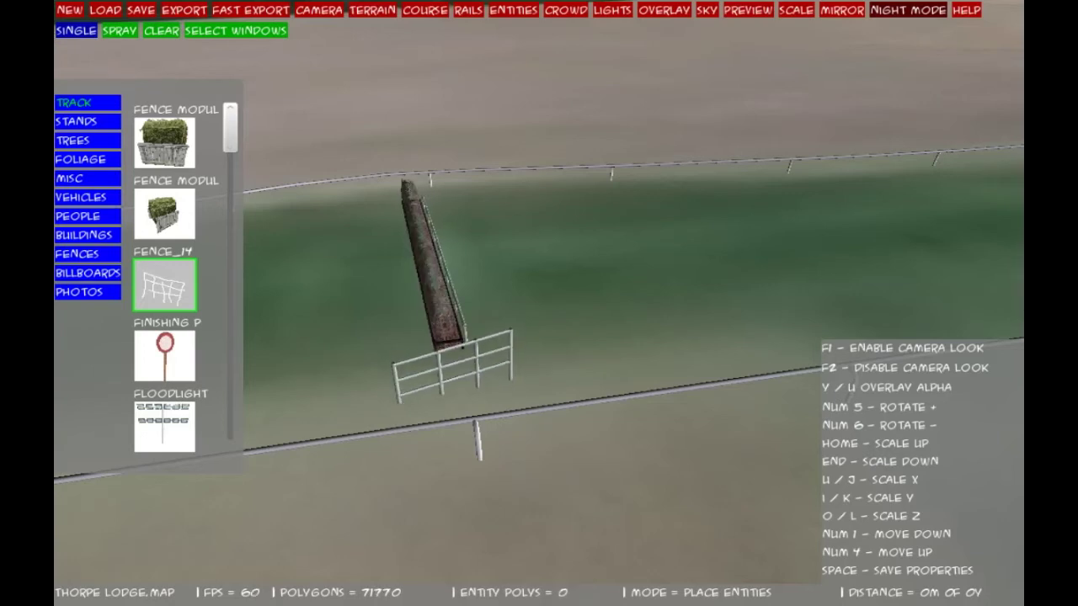
key("KP_5")
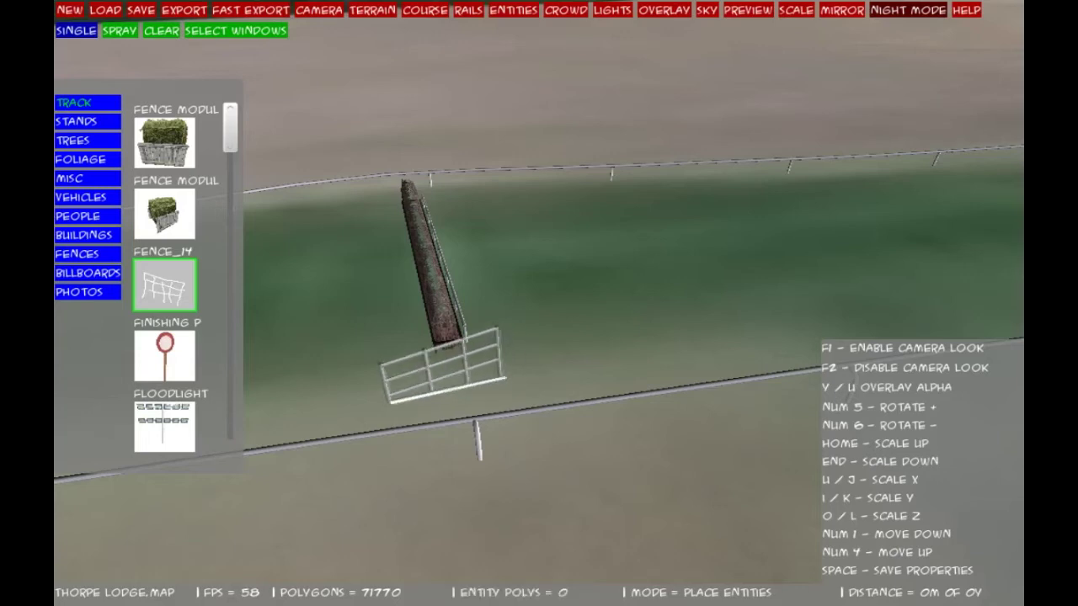
key("KP_5")
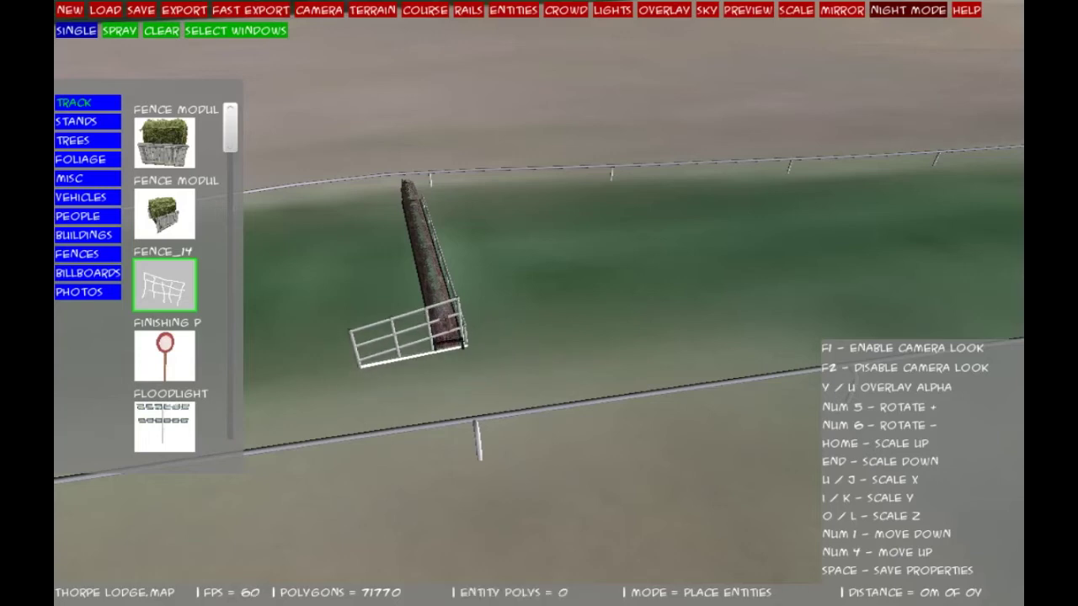
- Place another FENCE_14 side rail at the brown fence's other end, lining it up along the running rail
key("w")
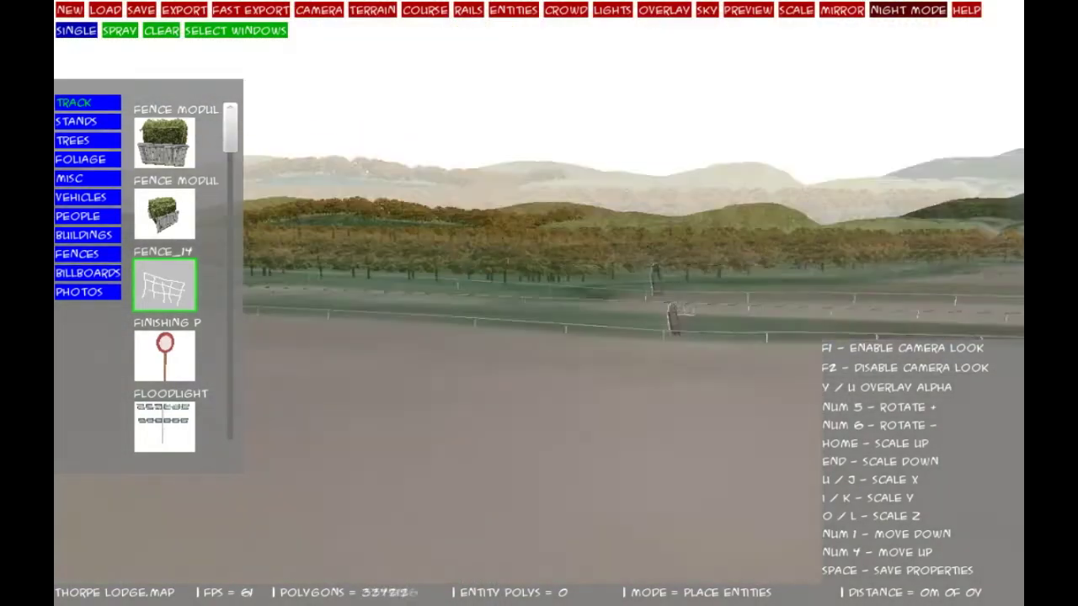
key("w")
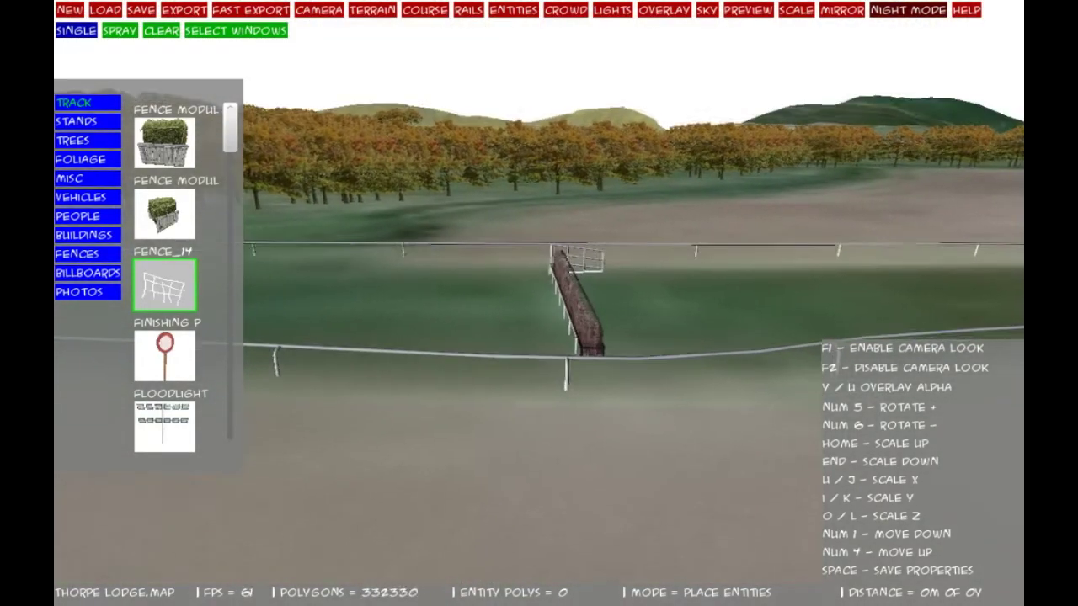
left_click(645, 347)
key("KP_5")
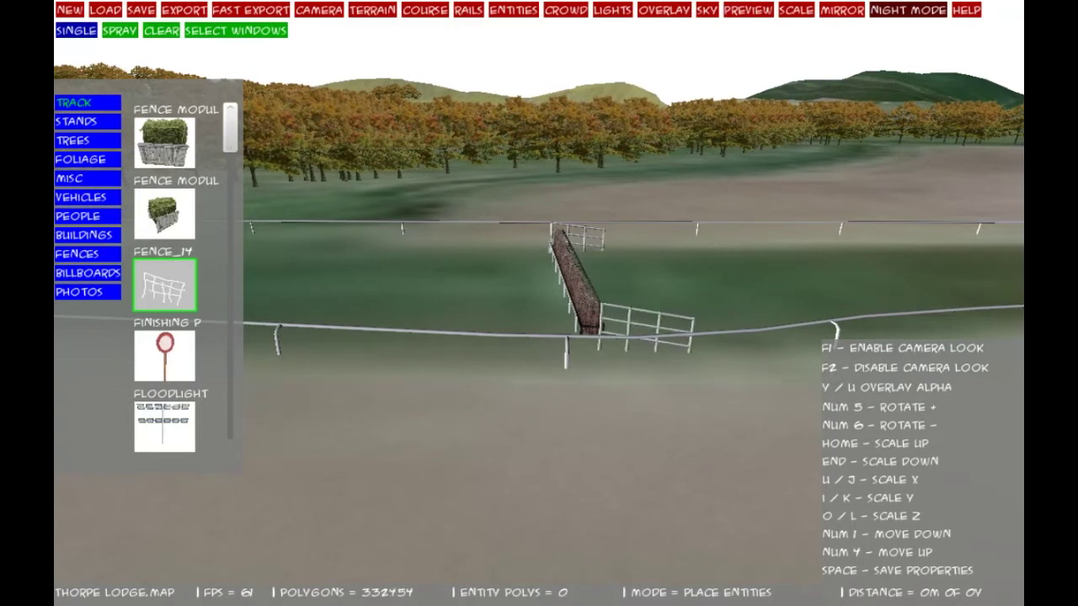
left_click_drag(646, 337, 628, 322)
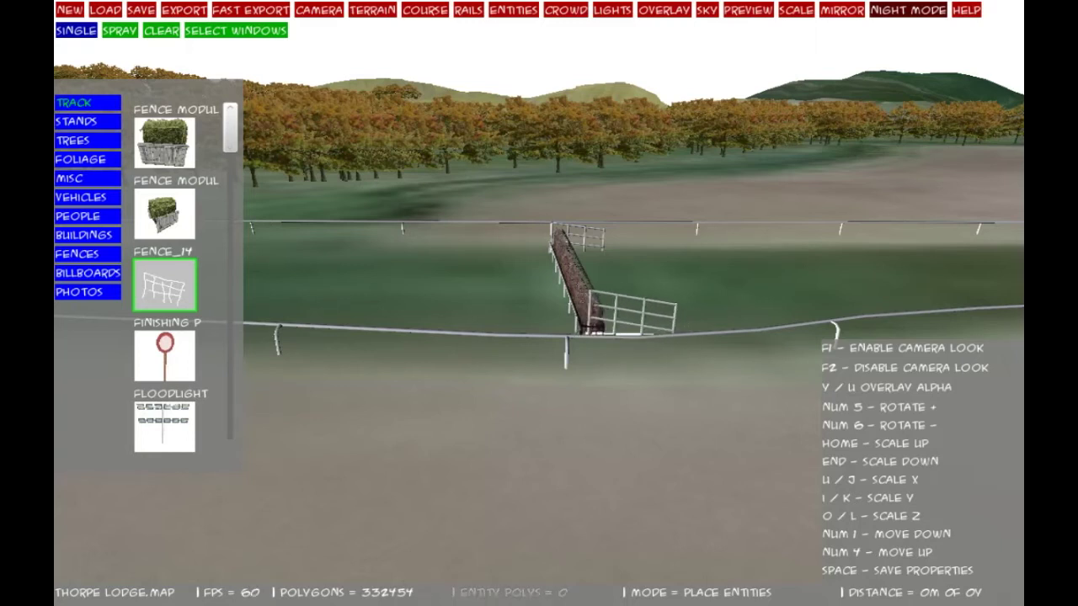
key("KP_6")
left_click_drag(628, 321, 628, 323)
- Place a FENCE_14 side rail at the near end of the next bare brown fence, rotated parallel to the running rail
key("F1")
key("w")
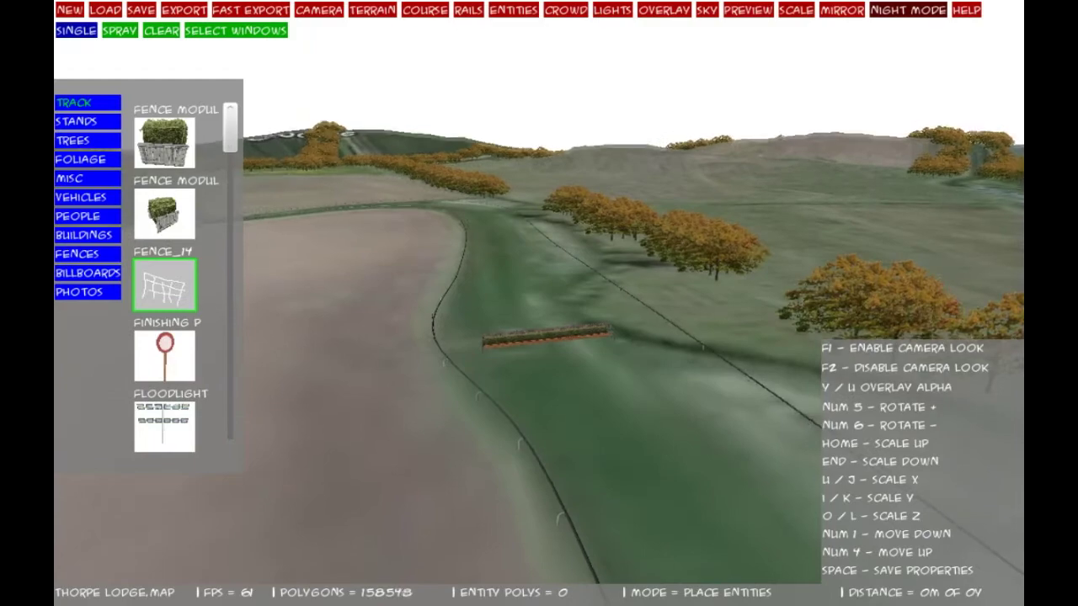
key("w")
key("w")
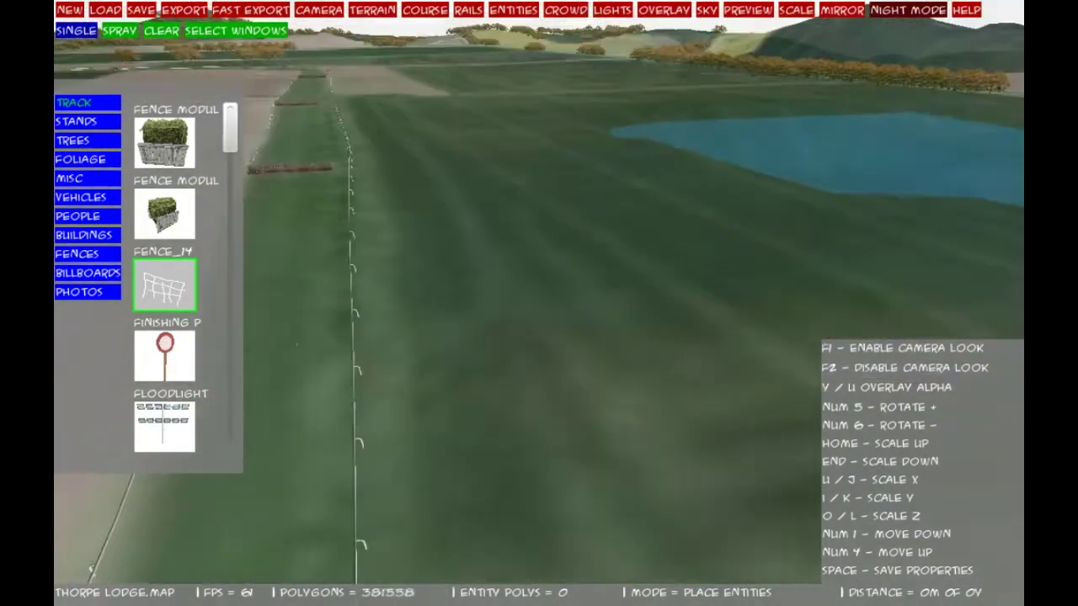
key("w")
key("w")
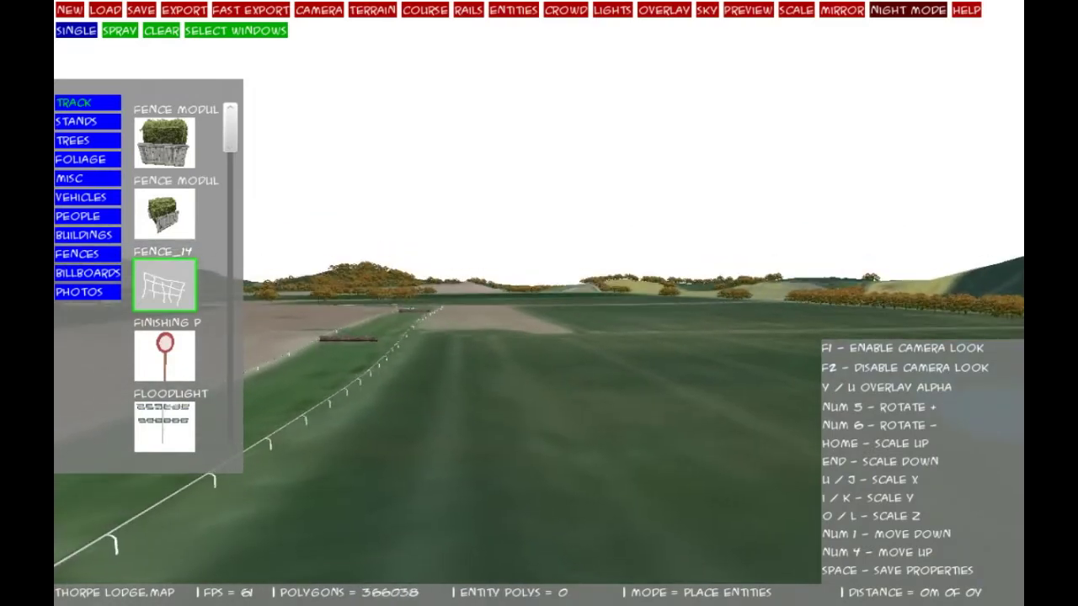
key("w")
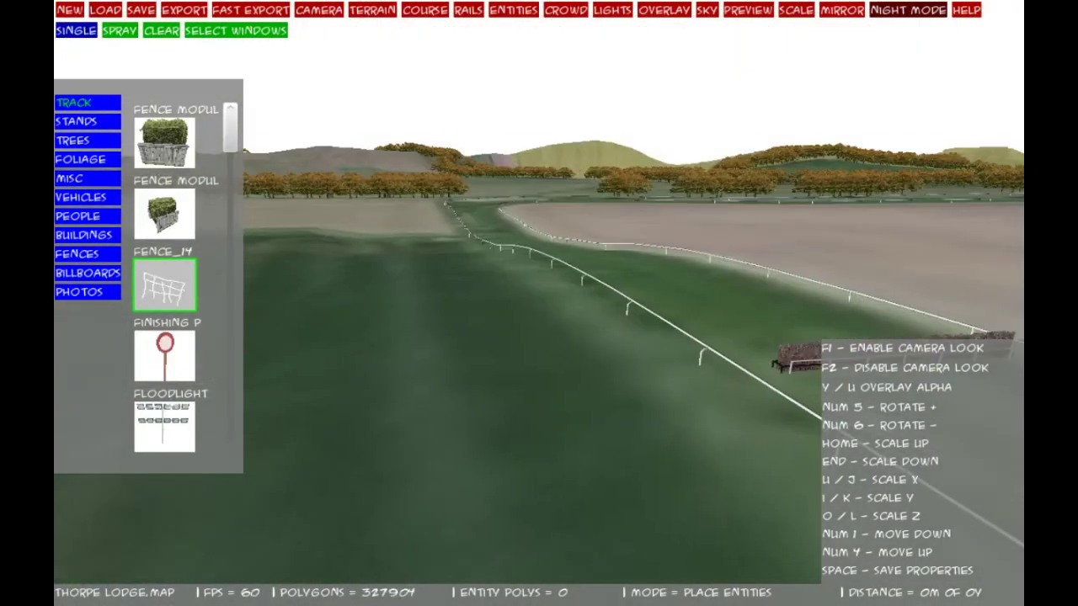
key("w")
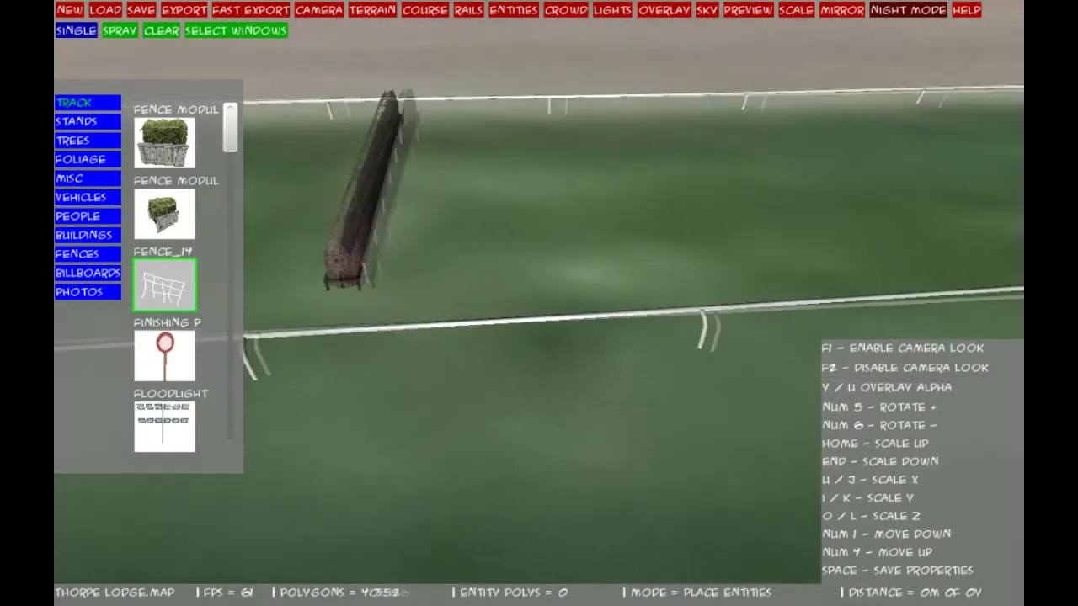
key("a")
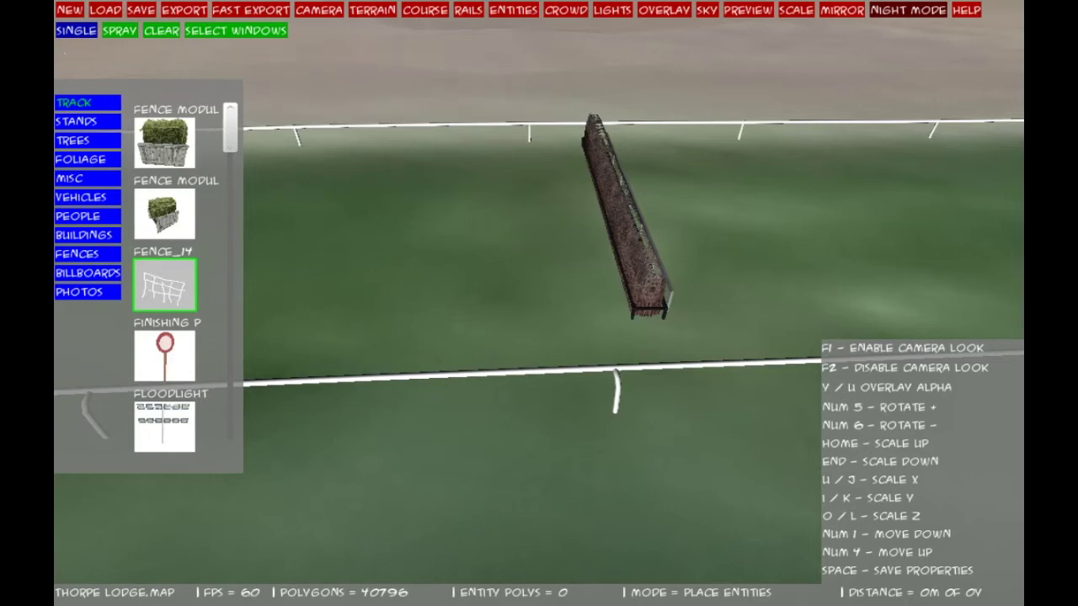
left_click(516, 335)
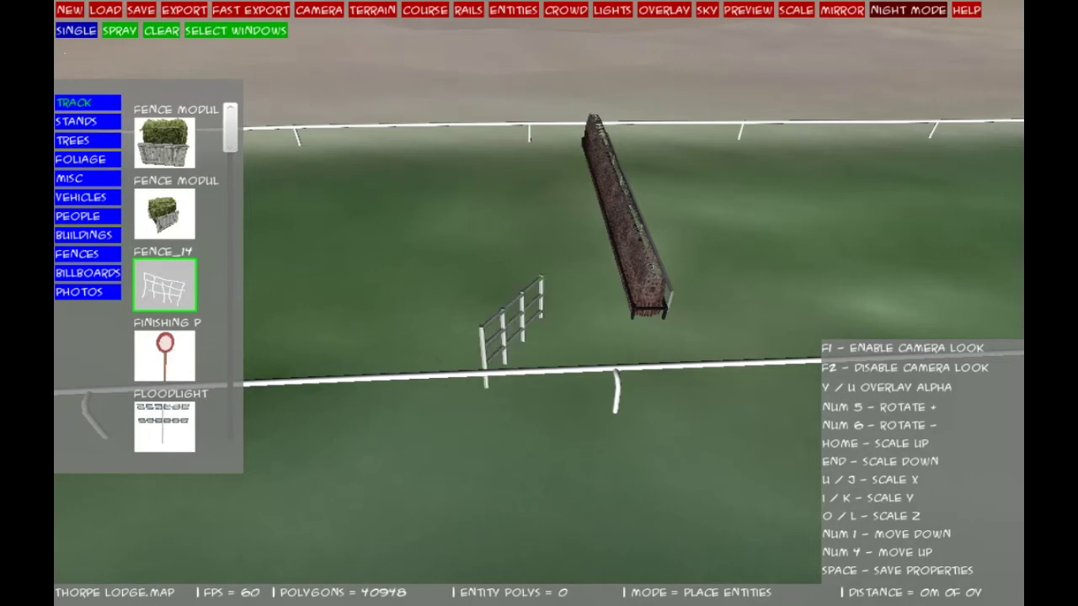
key("KP_5")
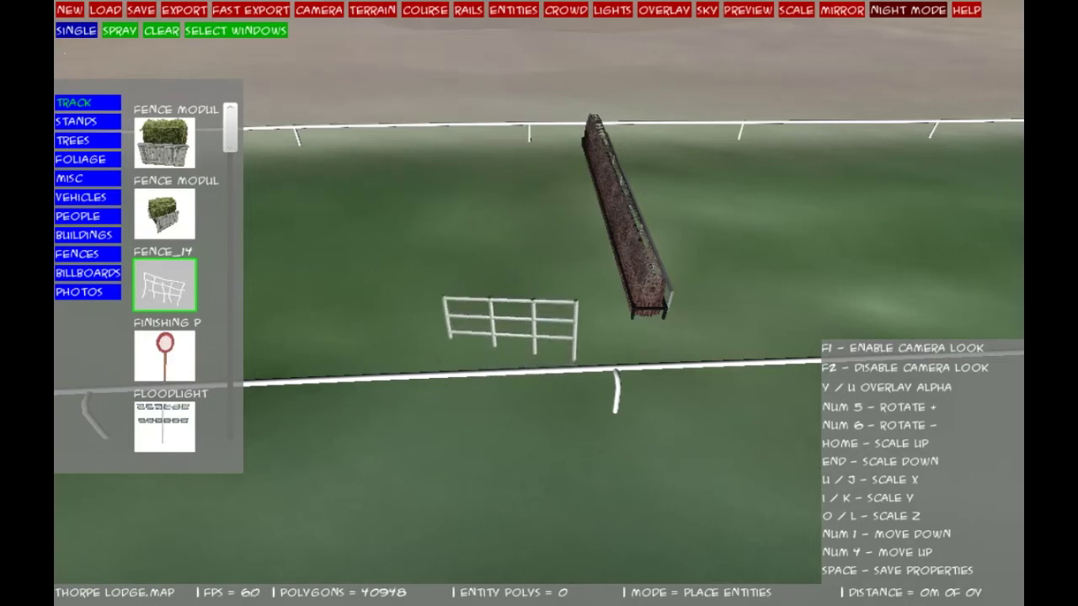
key("KP_5")
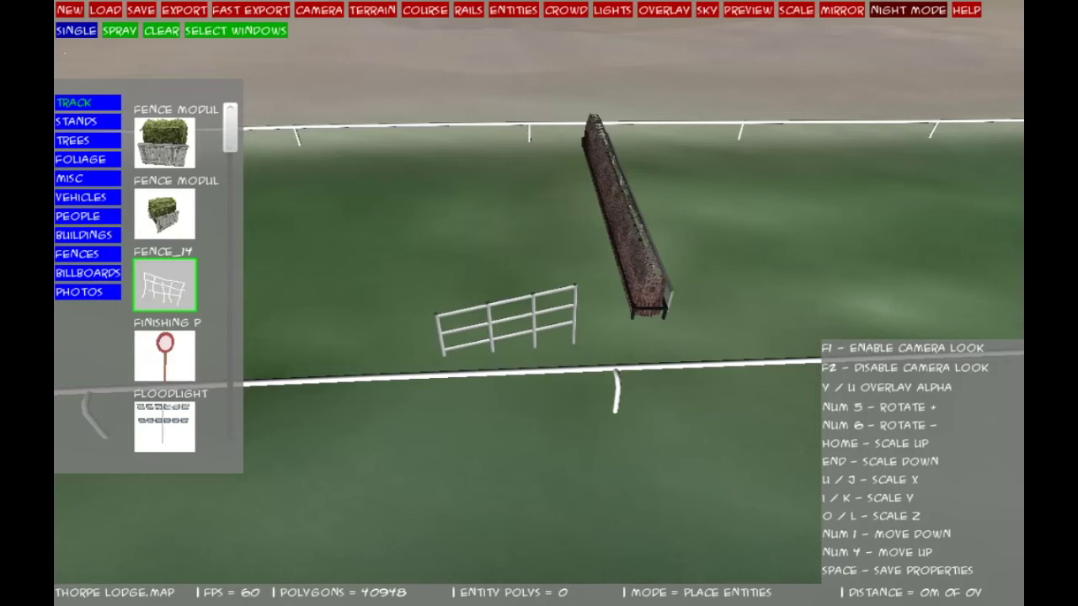
left_click_drag(509, 347, 606, 329)
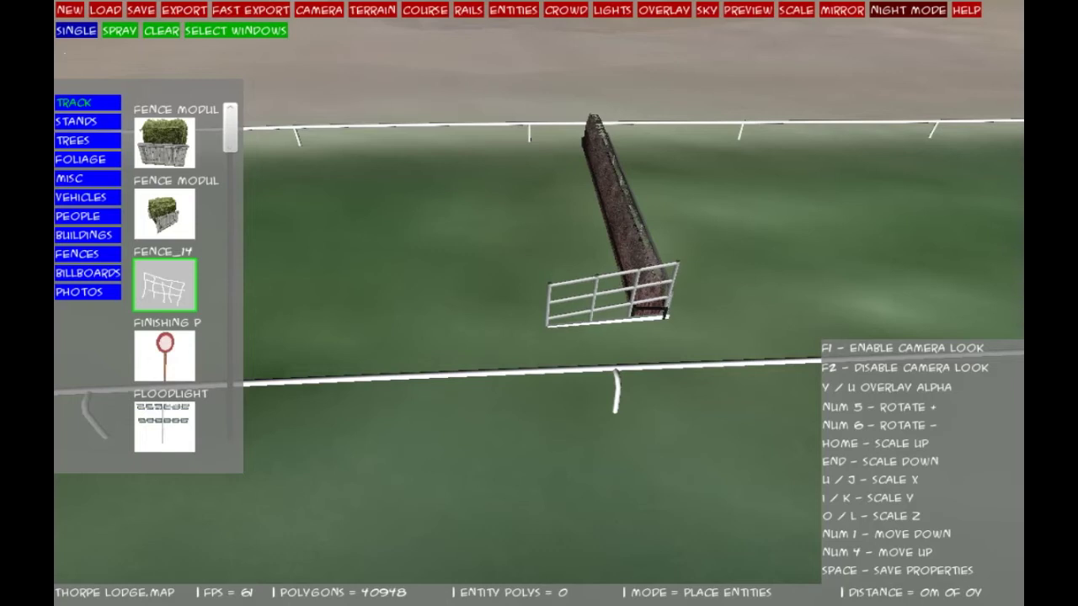
- Go to the following brown fence along the track and rotate it so it stands square to the running rails
key("s")
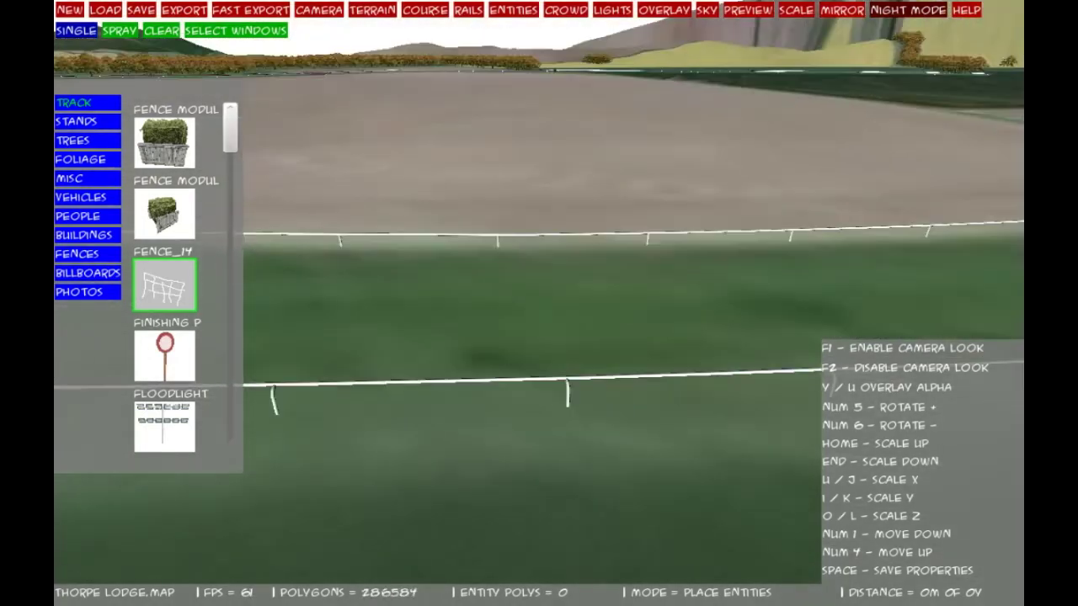
key("d")
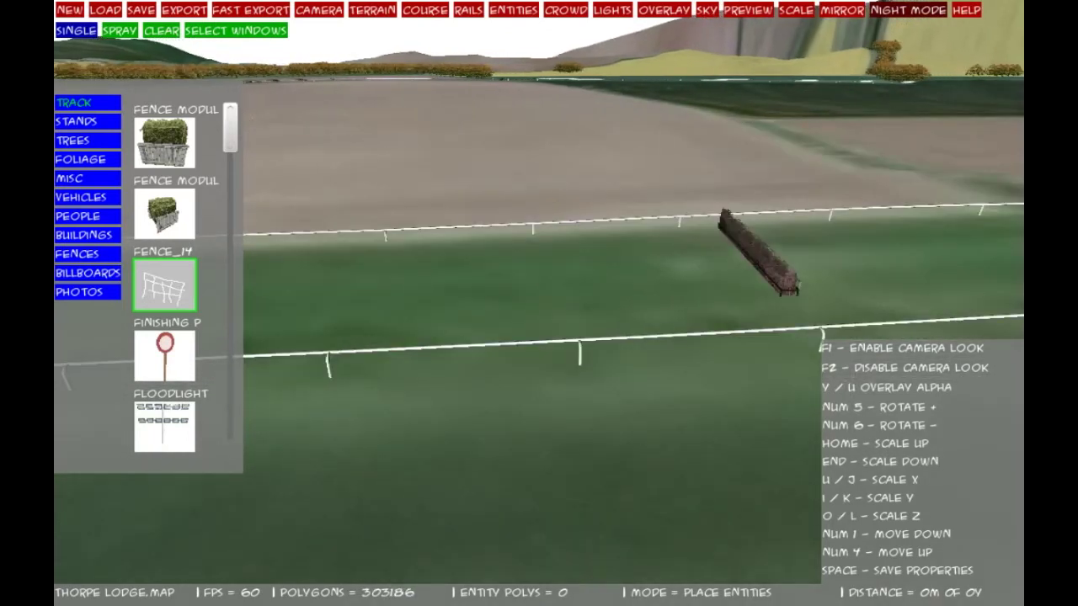
key("Right")
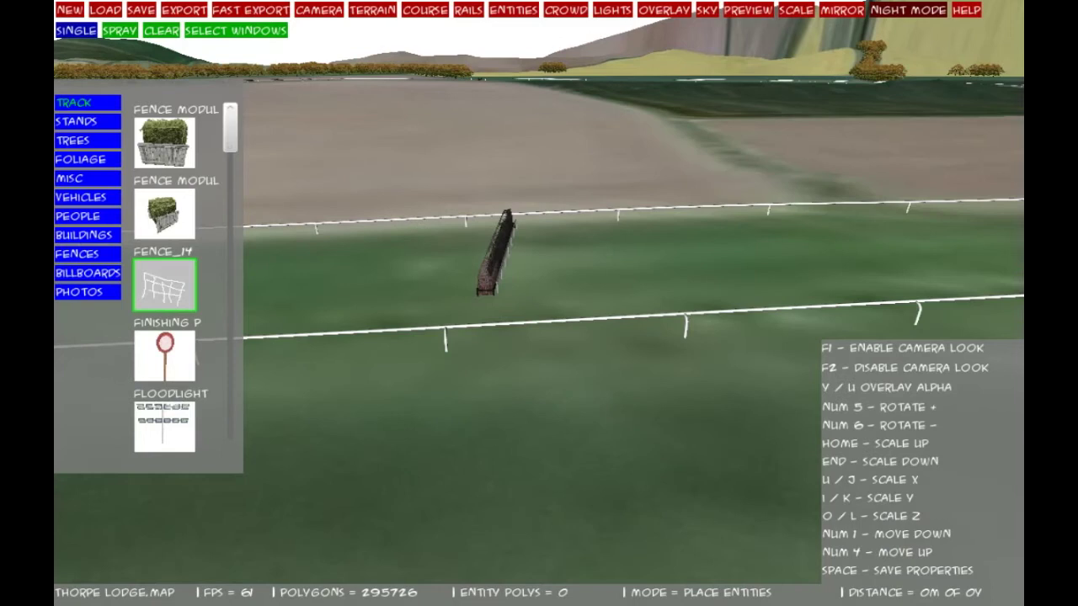
key("w")
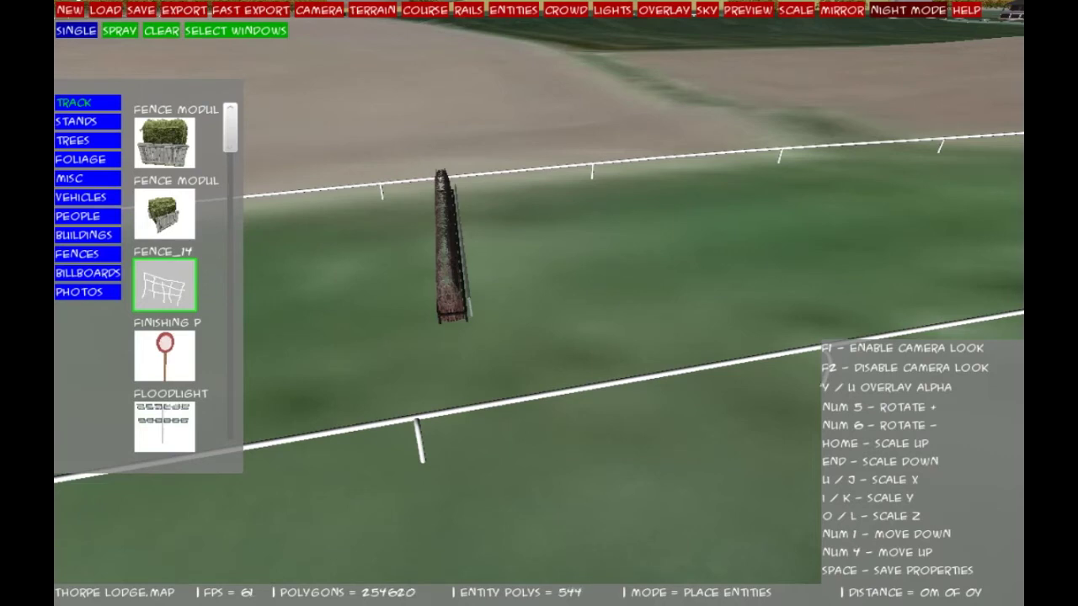
key("KP_5")
key("KP_5")
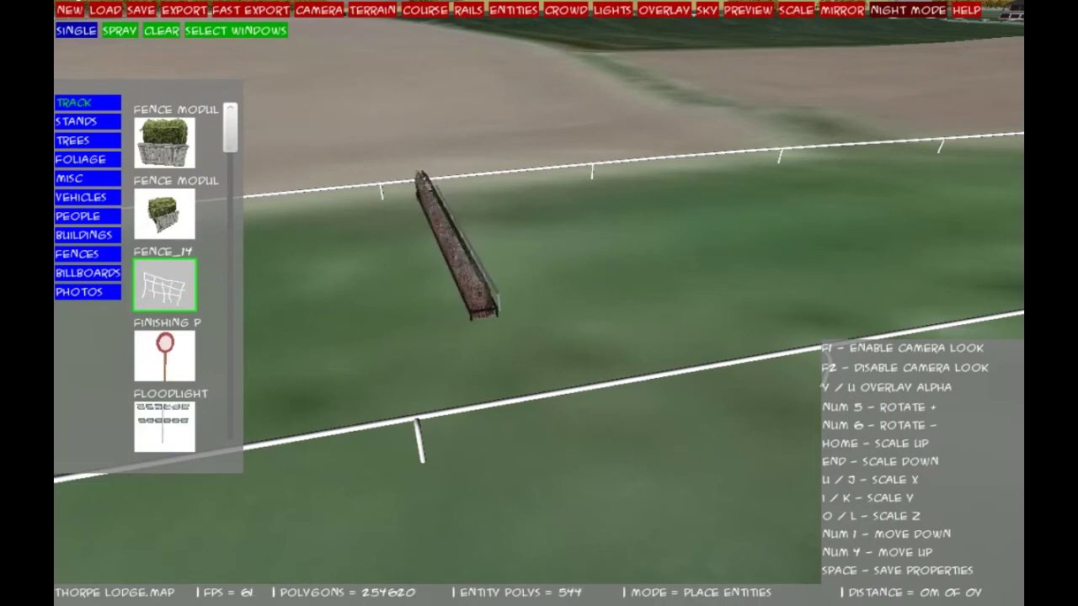
- Add a FENCE_14 side rail against the rotated fence's near end, turned parallel to the running rail
left_click(490, 369)
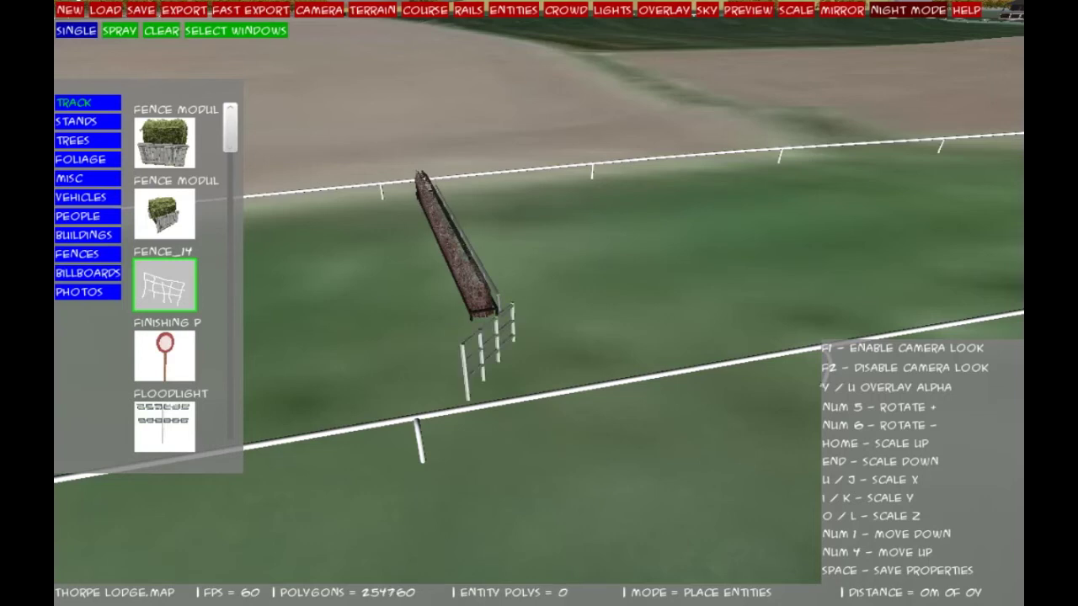
key("KP_5")
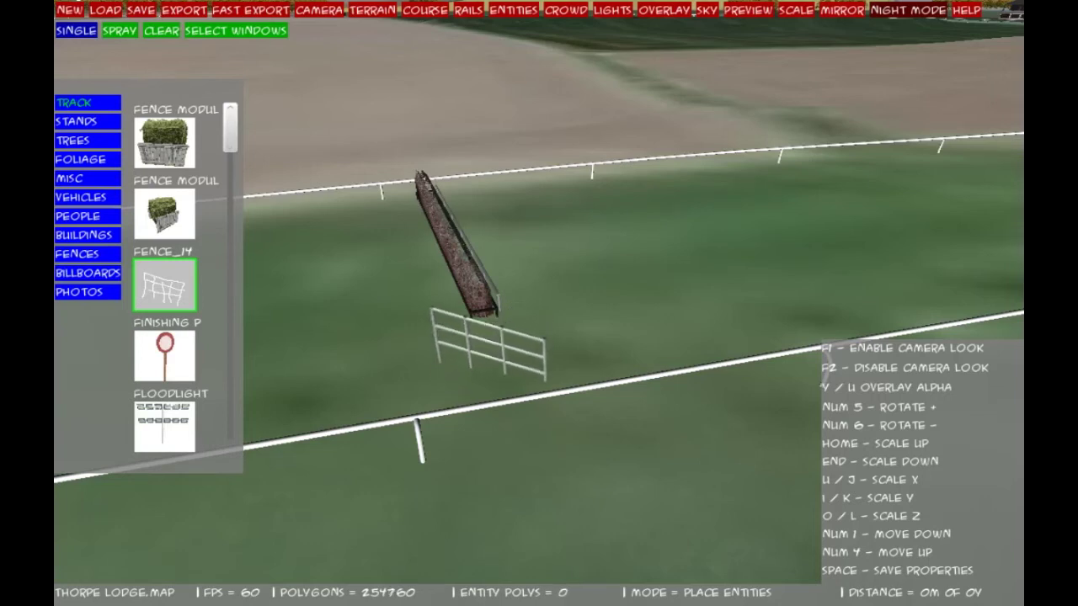
key("KP_5")
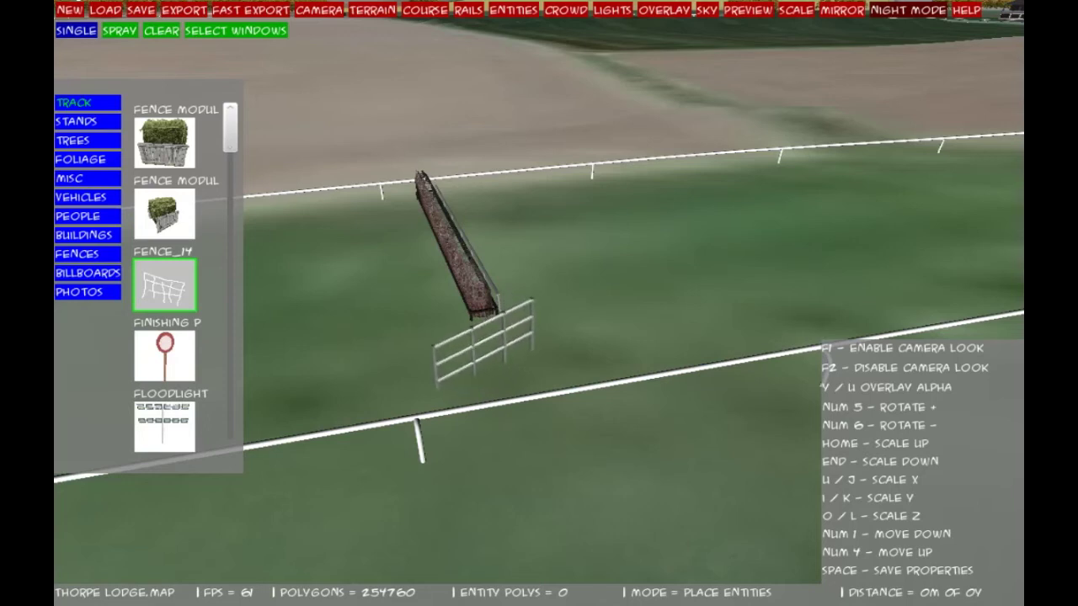
key("KP_5")
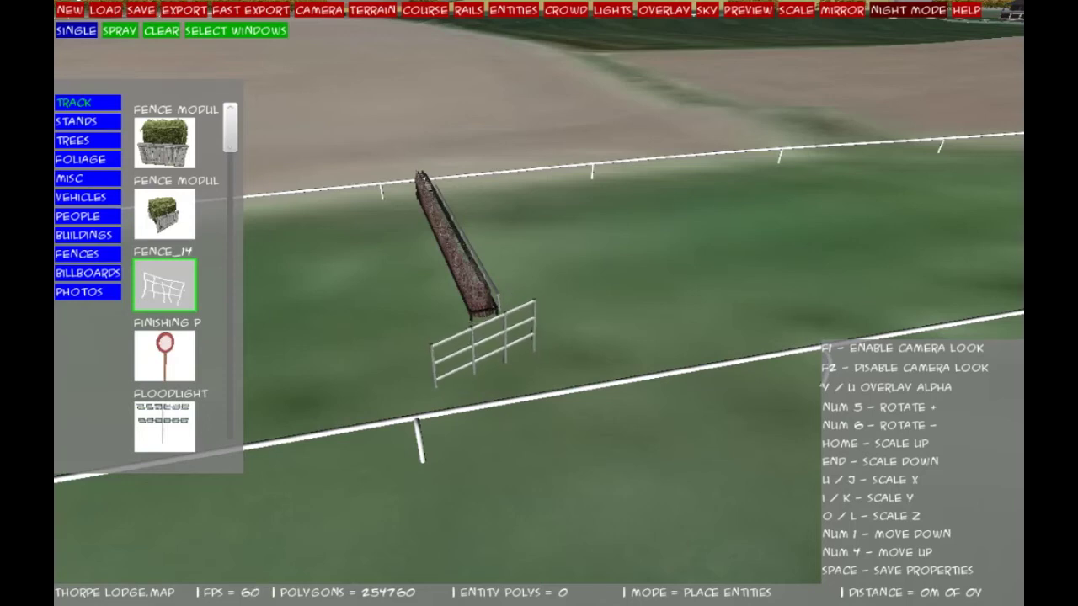
key("KP_5")
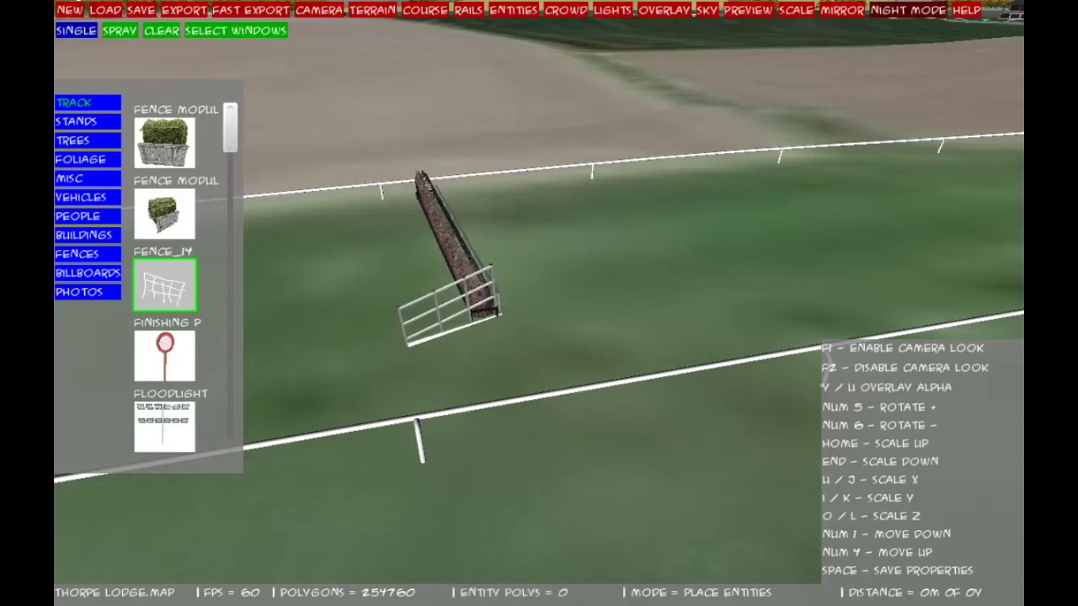
- Place a FENCE_14 side rail at the near end of the brown fence between the two brown fields, fitted against the fence
key("F1")
key("s")
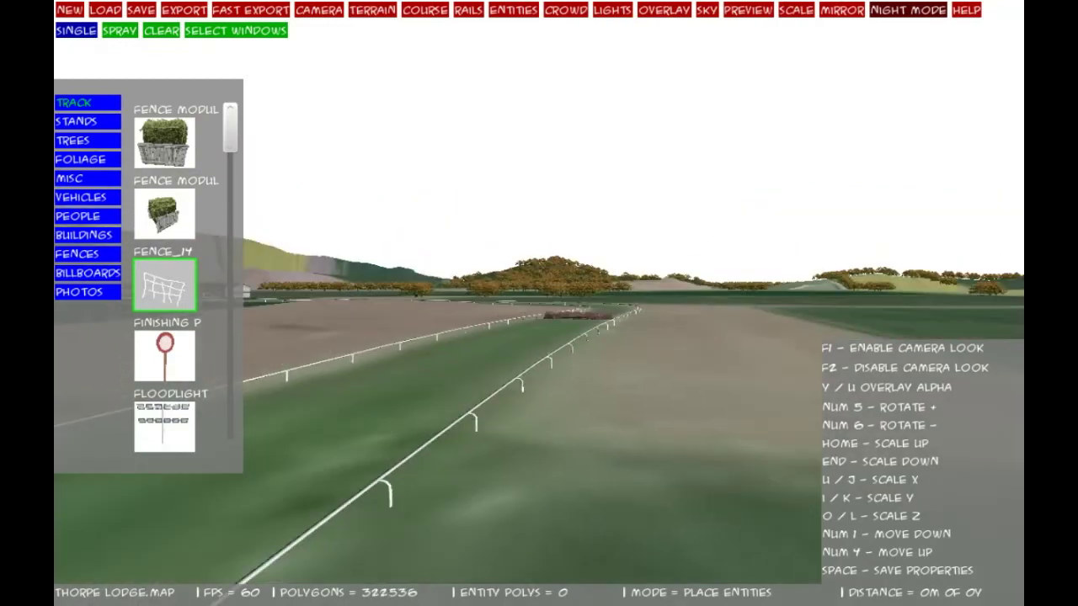
key("w")
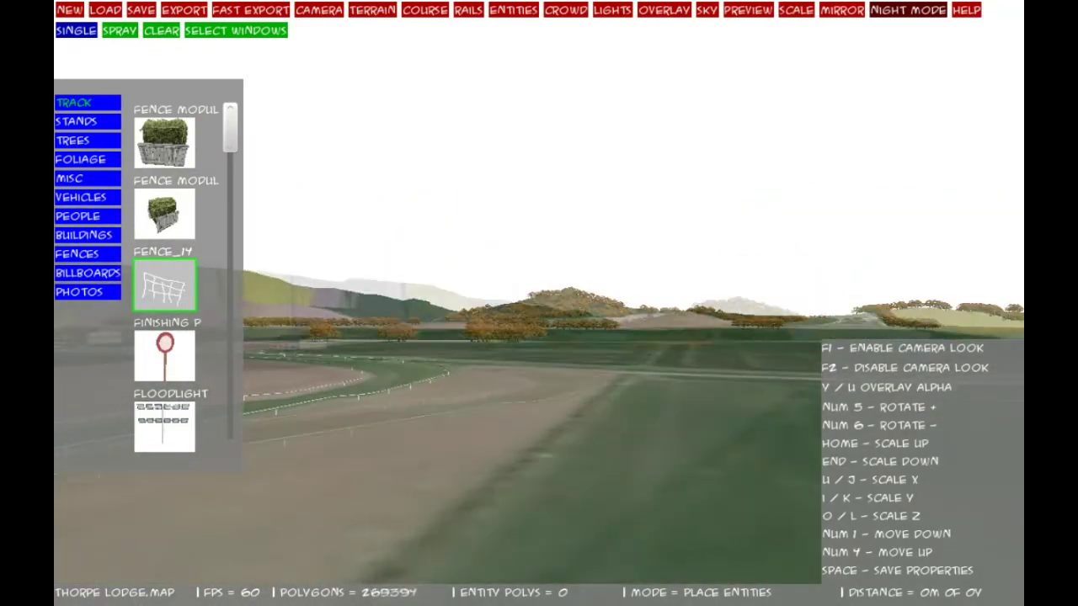
key("w")
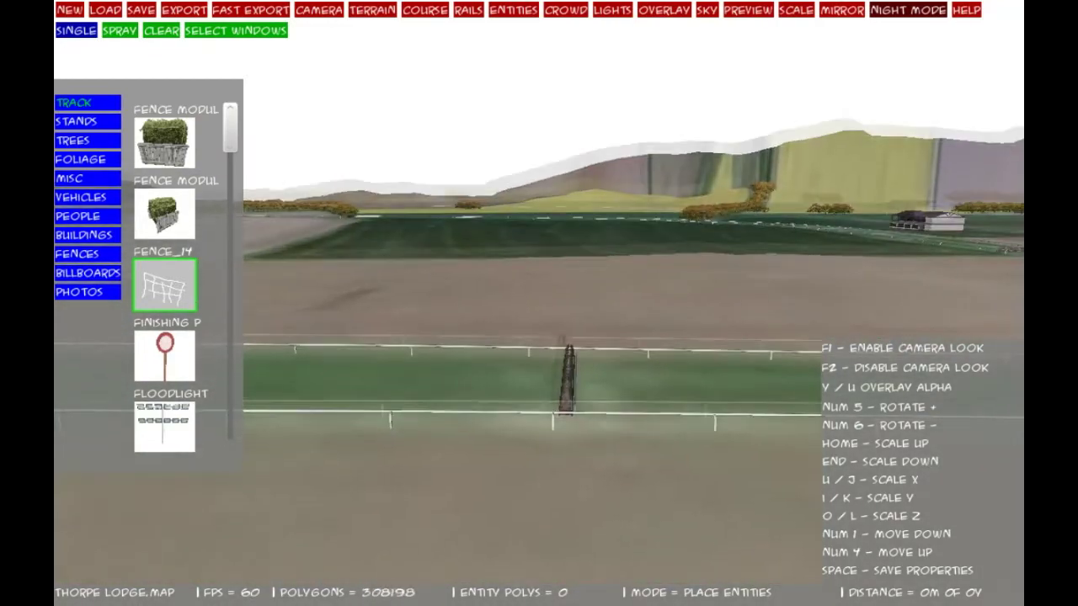
key("w")
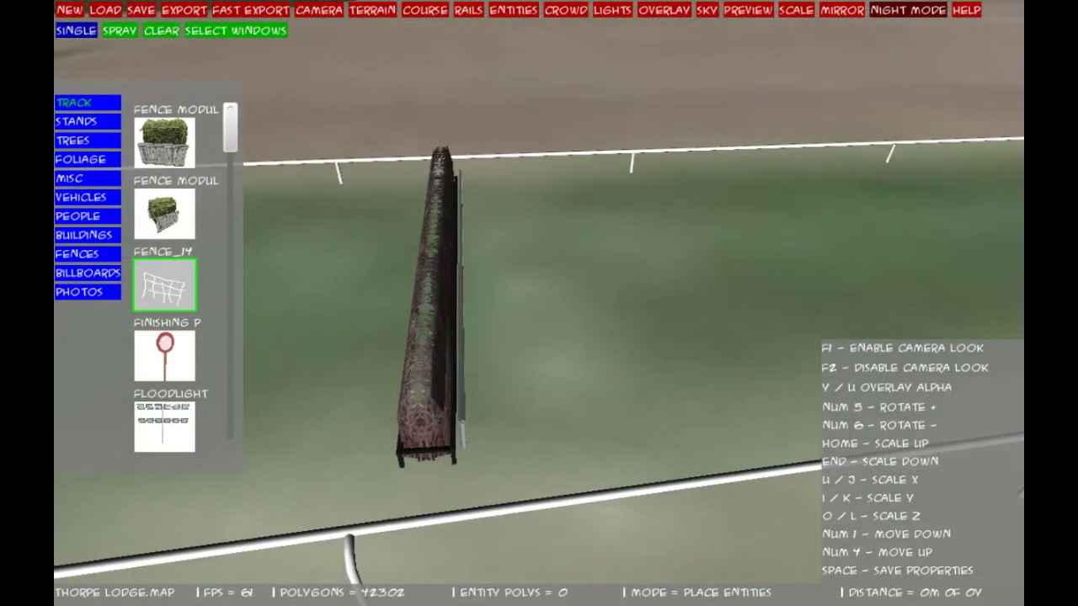
left_click(454, 488)
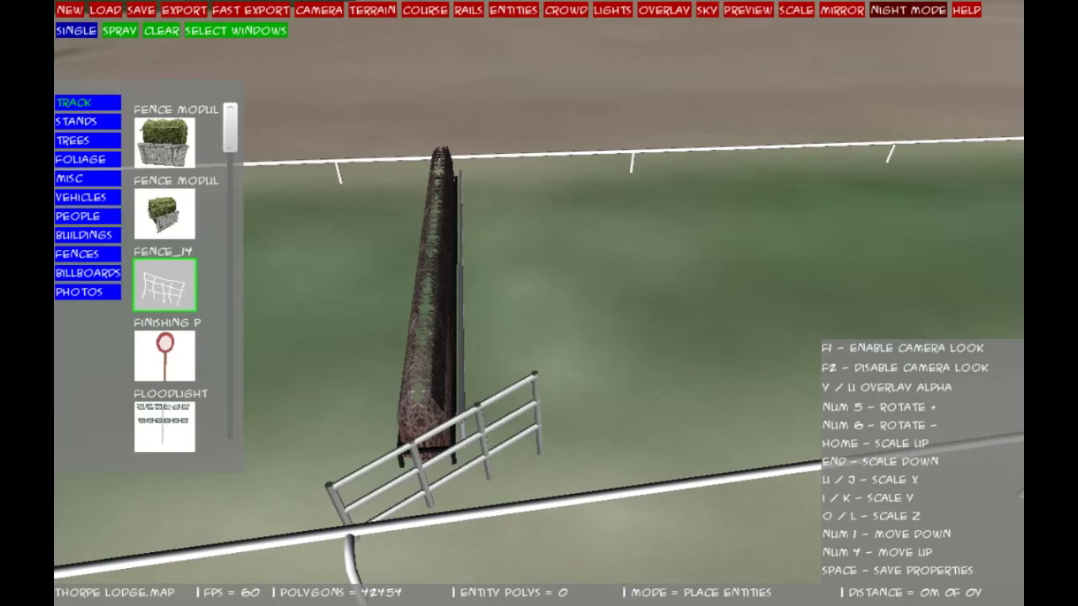
key("s")
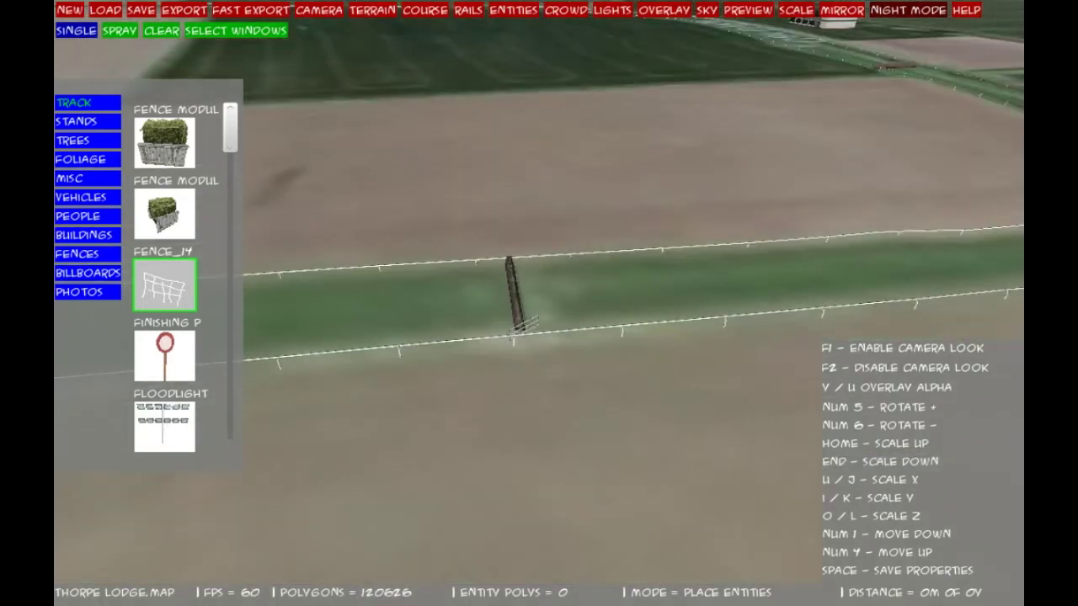
key("w")
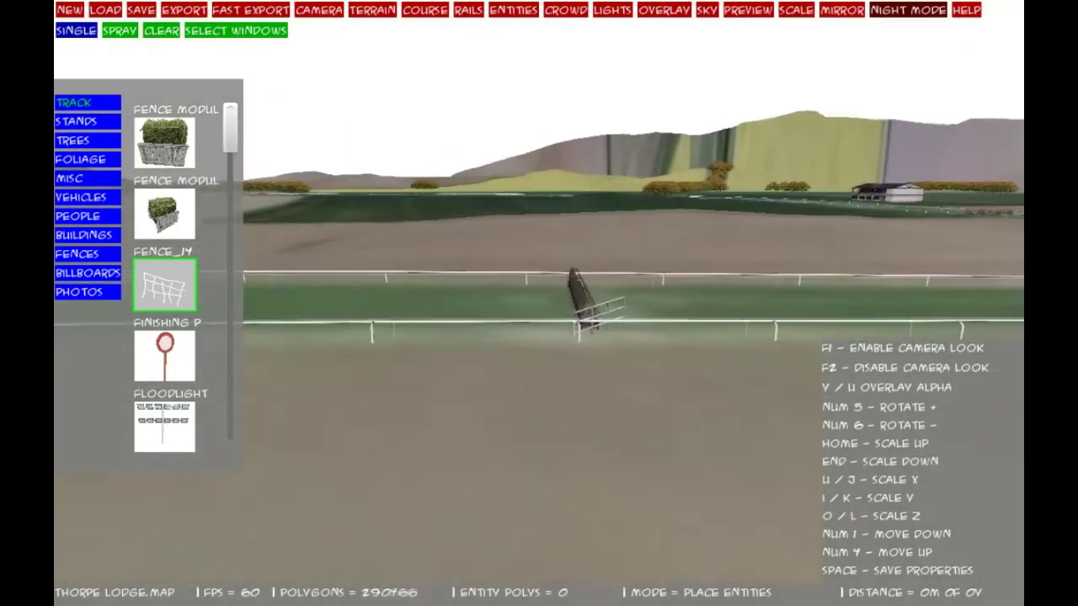
key("Up")
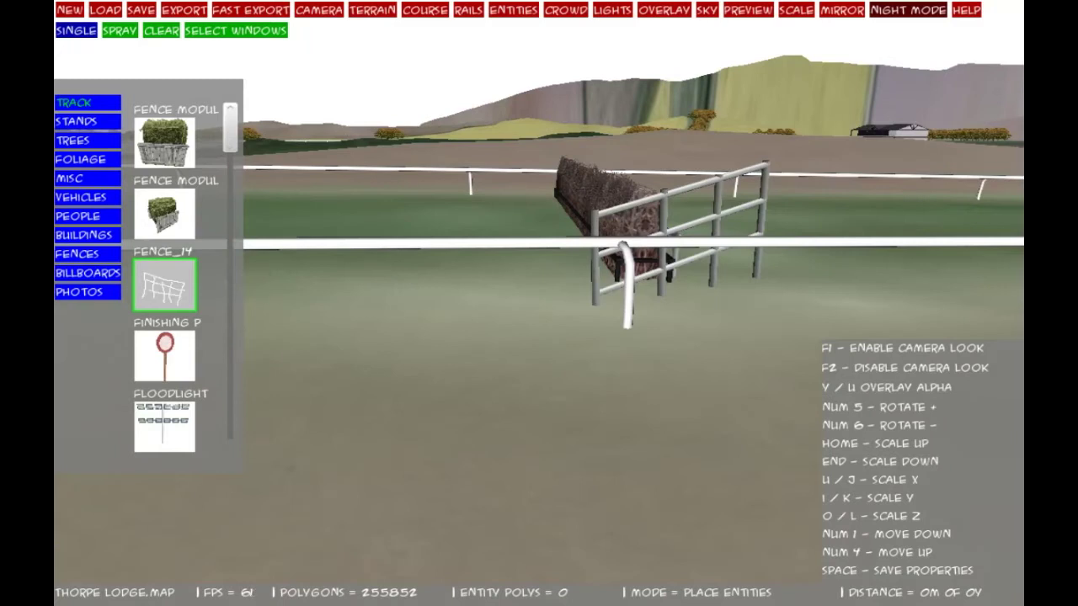
key("Delete")
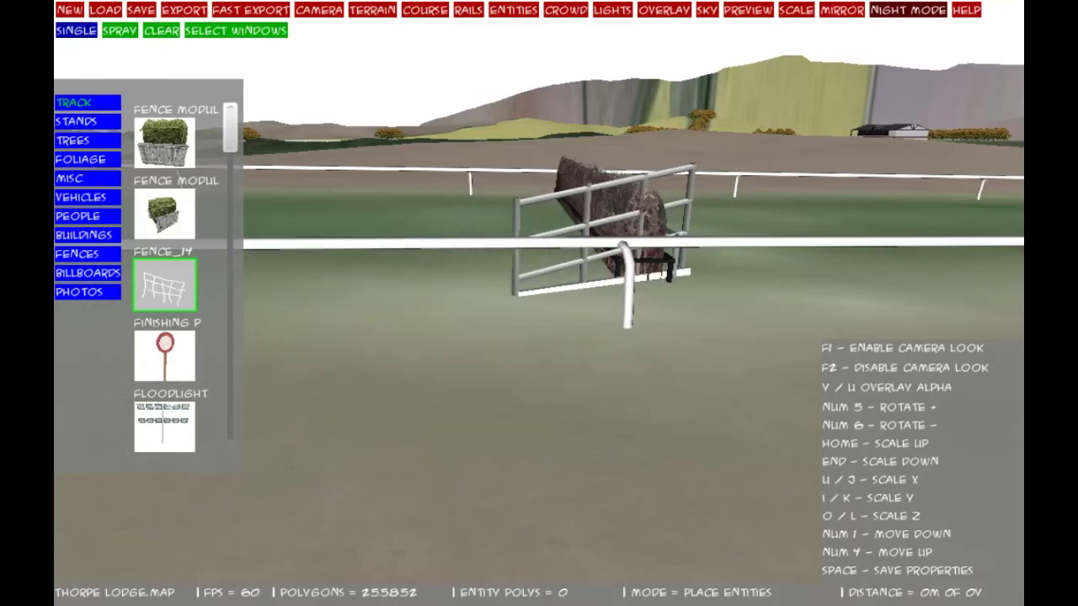
- Shorten this brown fence's width and move it across the track against the running rail opposite its side rail
key("F1")
key("w")
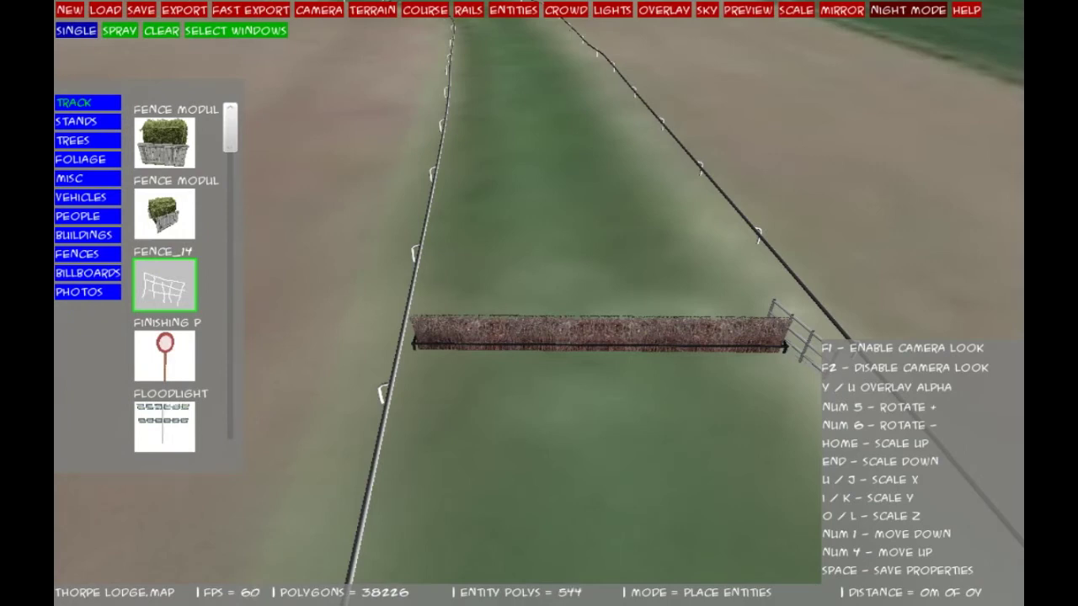
key("j")
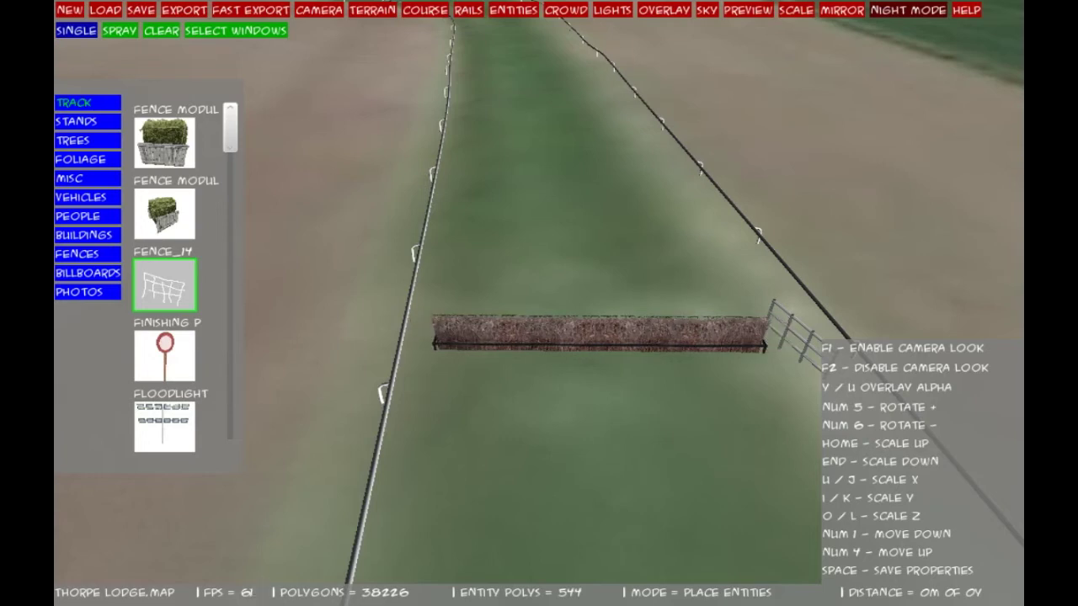
left_click_drag(589, 335, 553, 335)
key("Right")
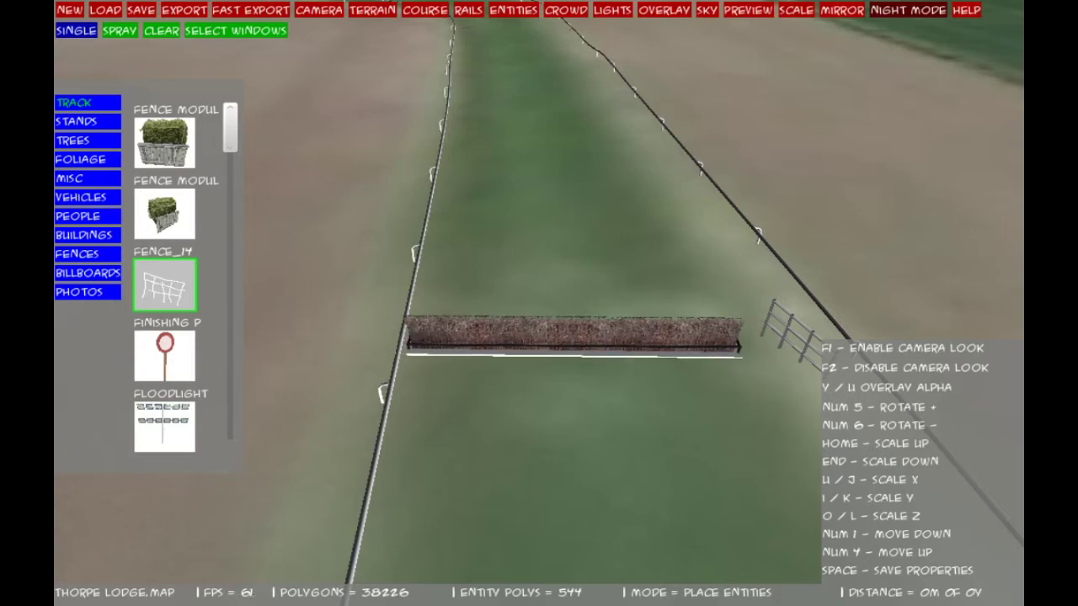
- Rotate the detached side rail further along the track and move it against the shortened fence's open end
key("Down")
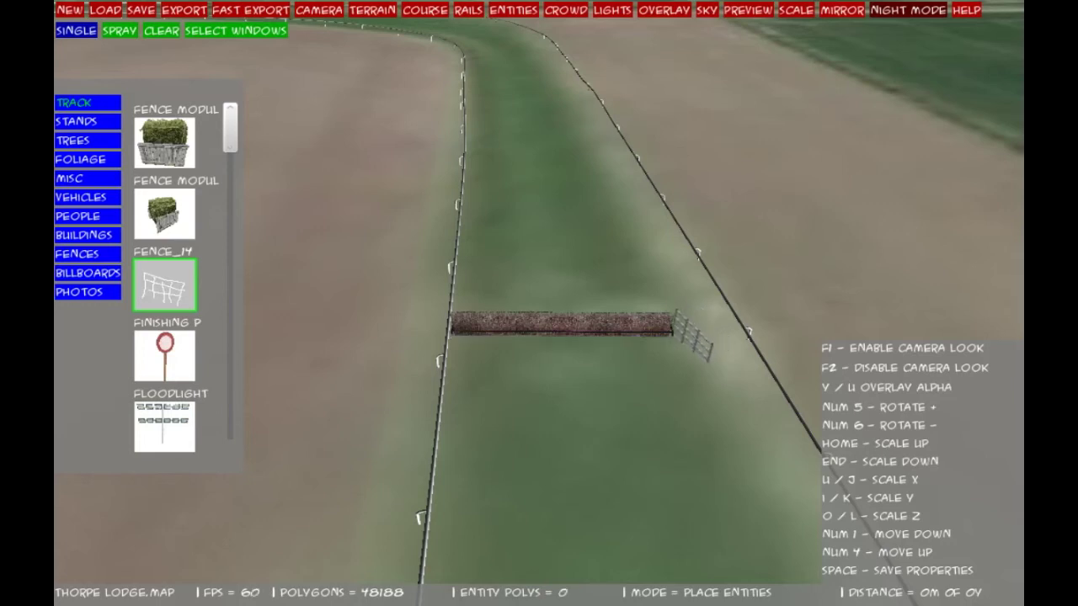
key("KP_5")
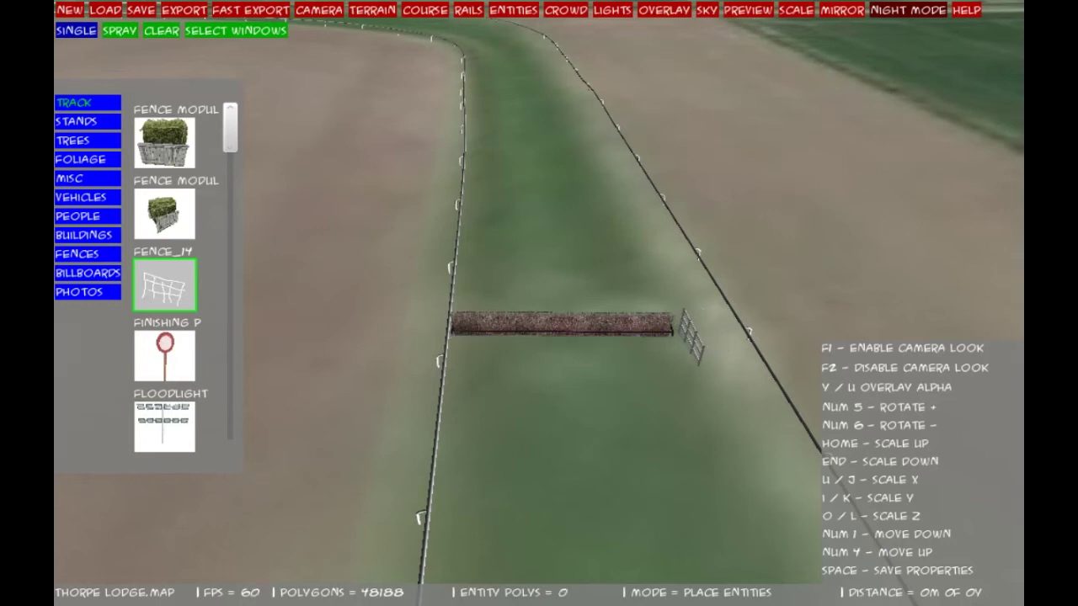
key("KP_5")
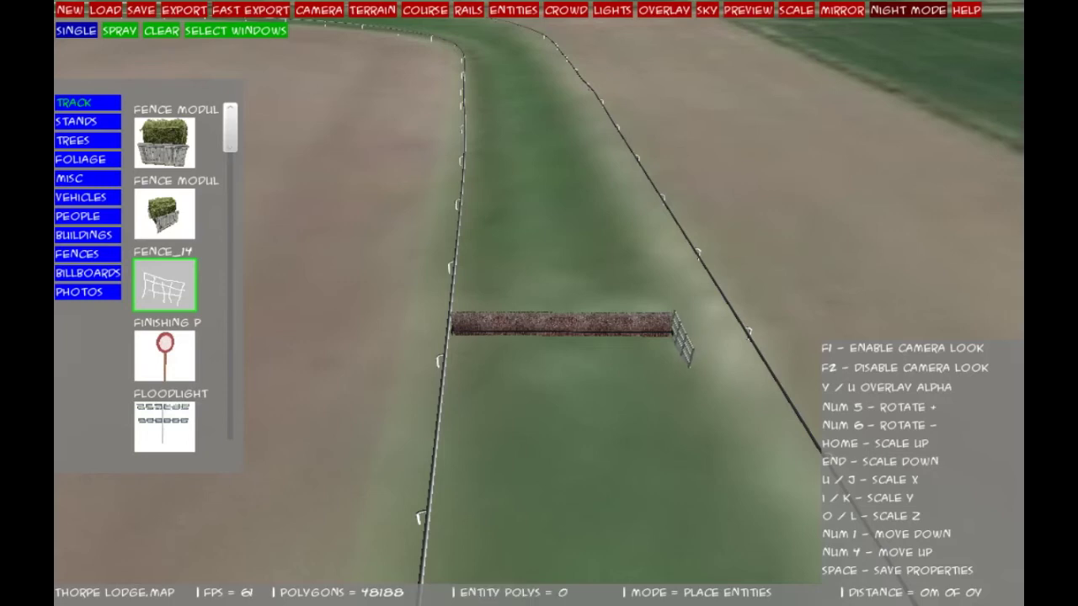
- Fit the loose FENCE_14 side rail squarely against the near end of the brown fence
key("F1")
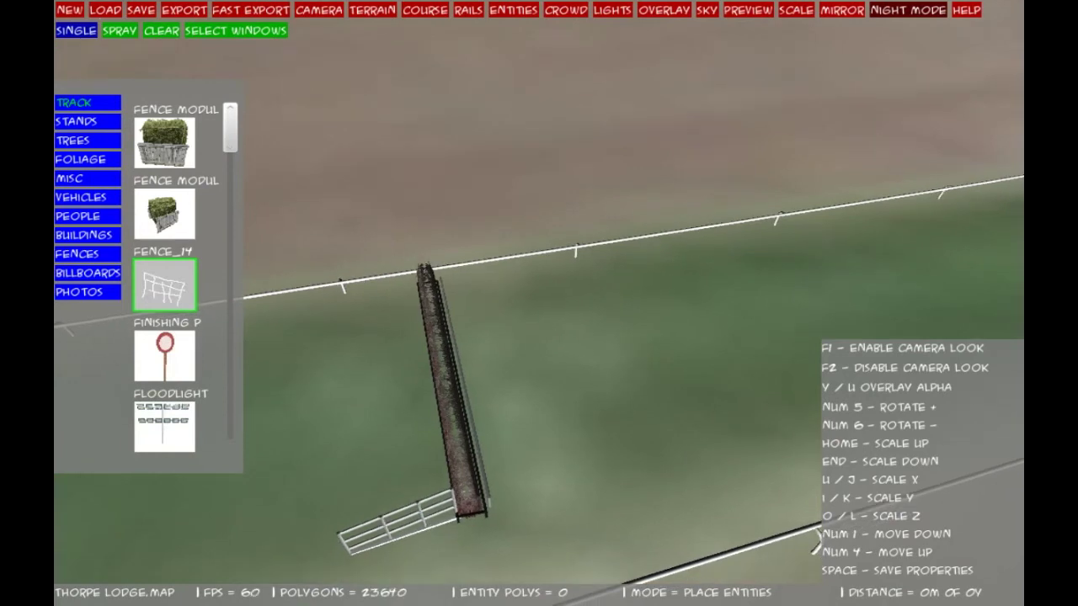
key("KP_5")
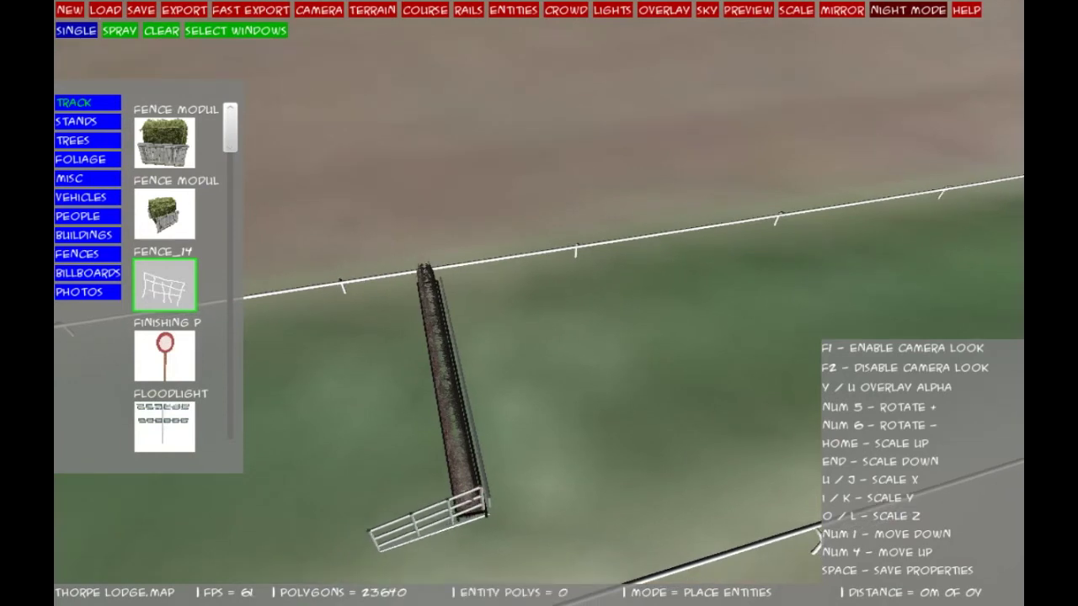
- Place a FENCE_14 side rail at the near end of the brown fence beside the dark green field, rotated and fitted against it
key("w")
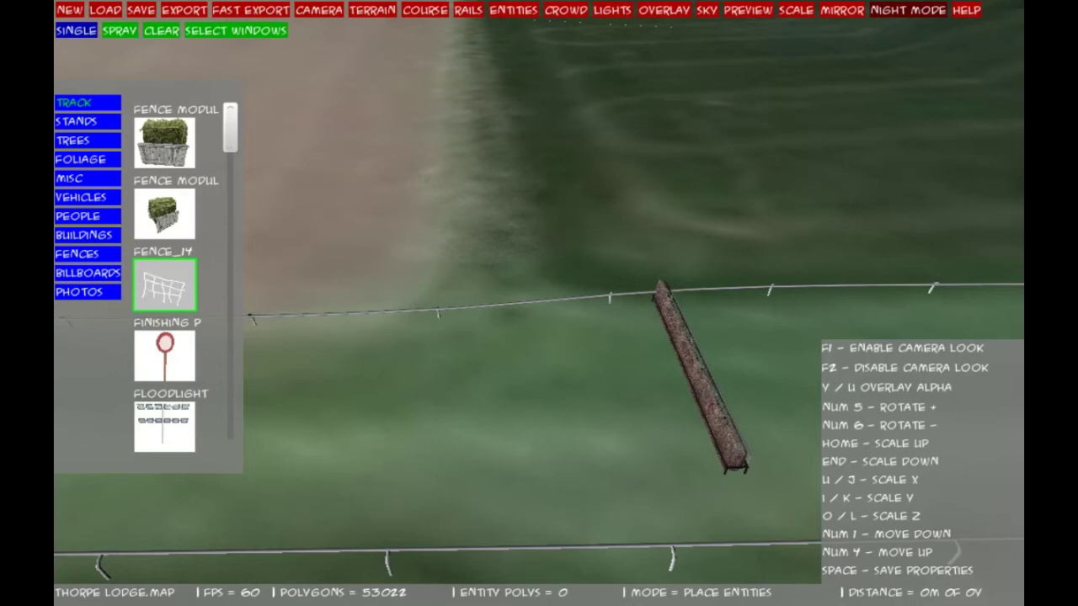
left_click(653, 500)
key("KP_5")
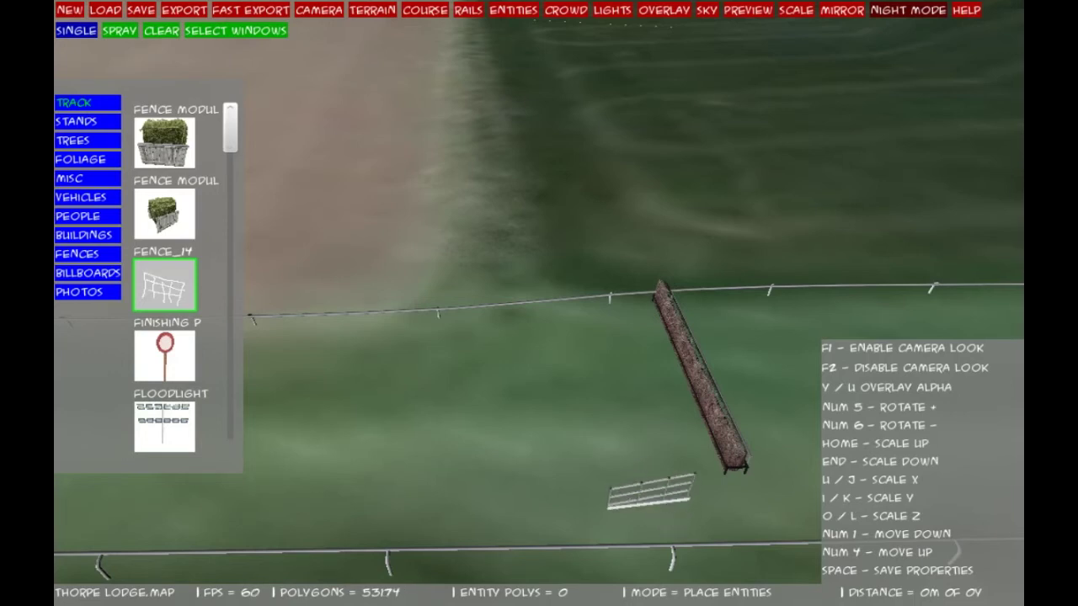
left_click_drag(651, 503, 709, 478)
key("Up")
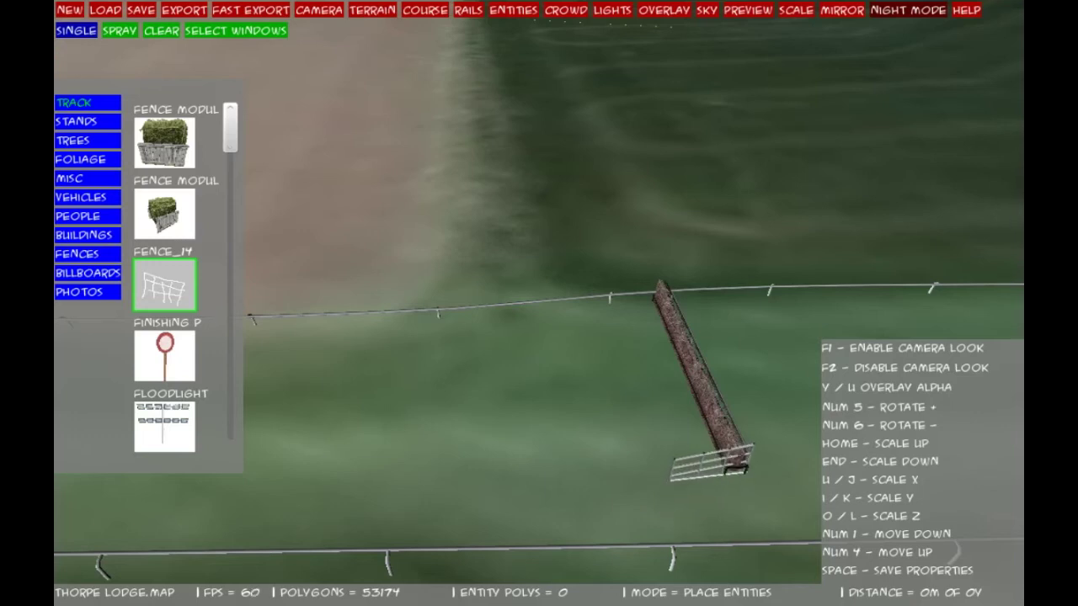
- Add a FENCE_14 side rail to the next bare fence before the bend, turned parallel to the running rail against its near end
key("F1")
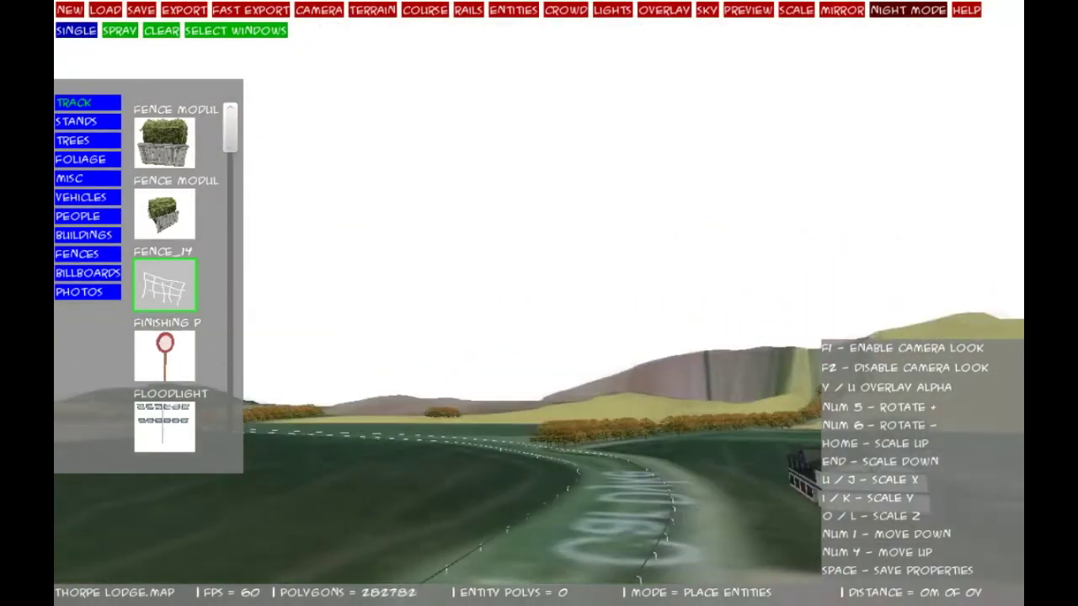
key("w")
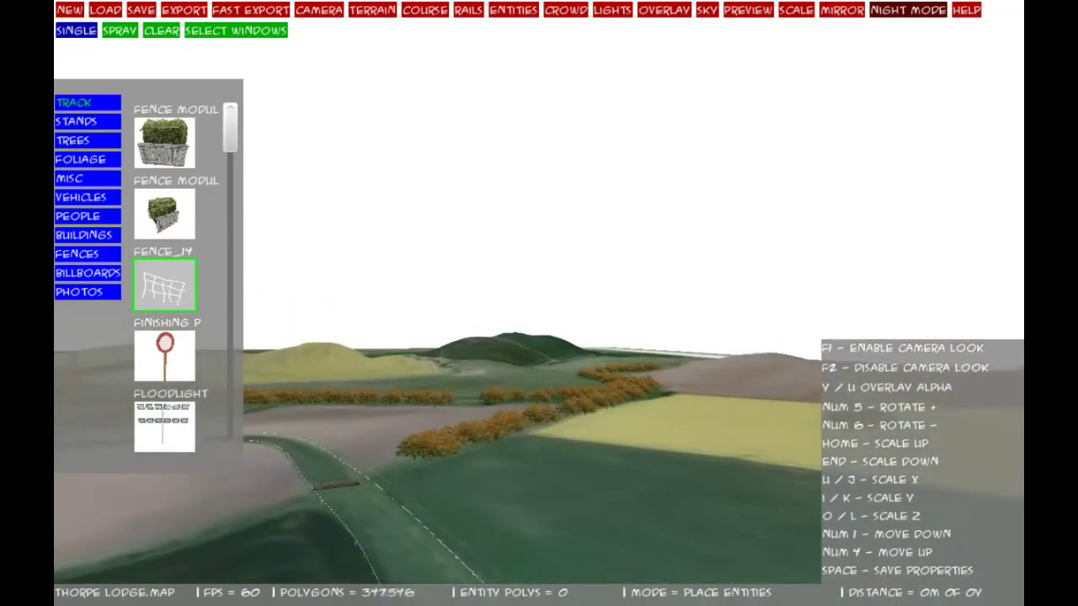
key("w")
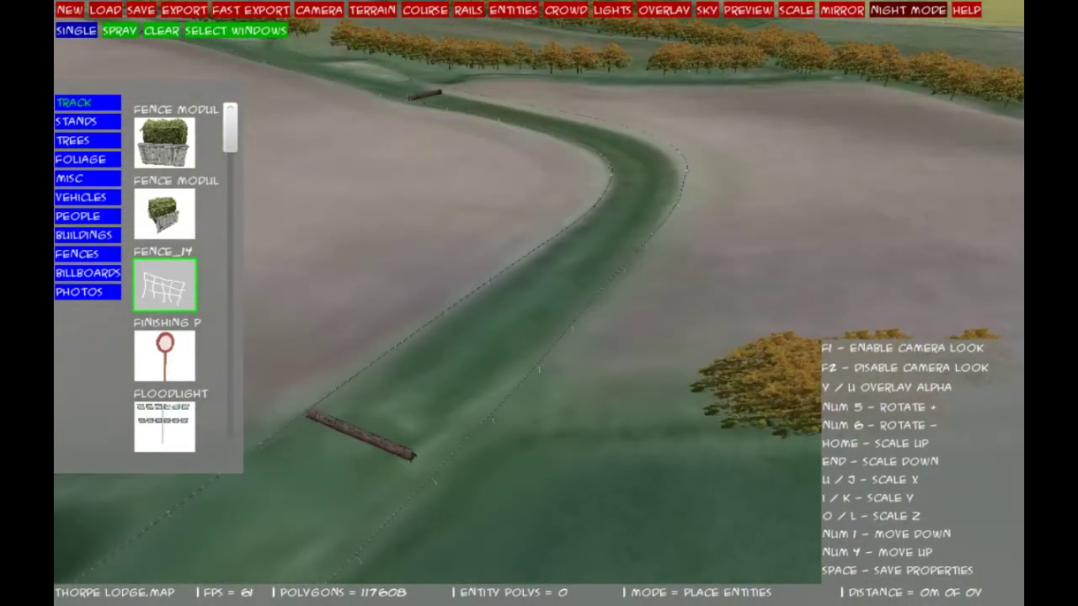
key("w")
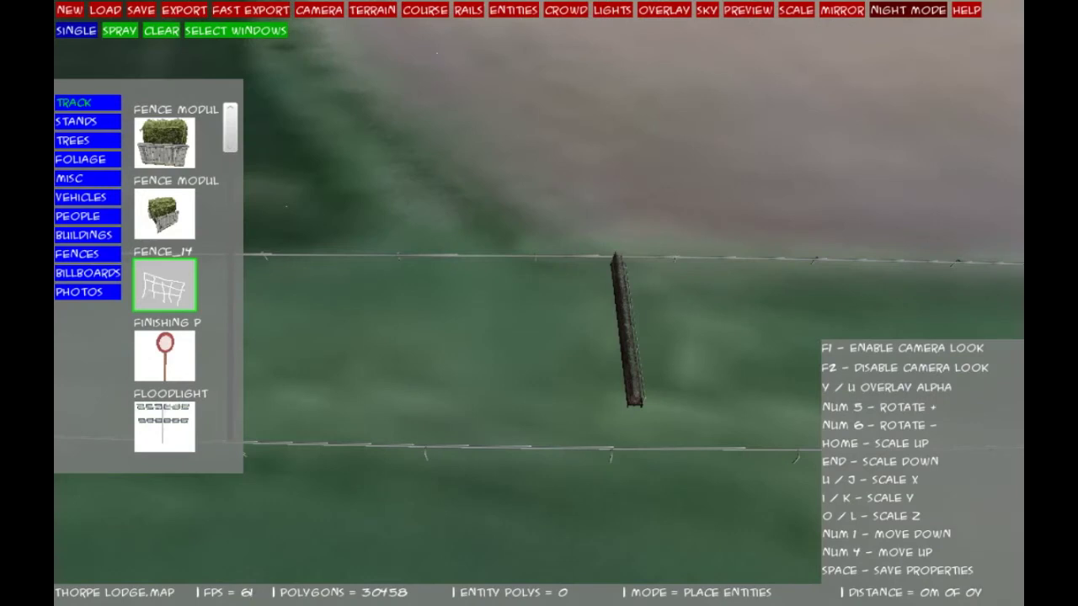
left_click(582, 420)
key("KP_5")
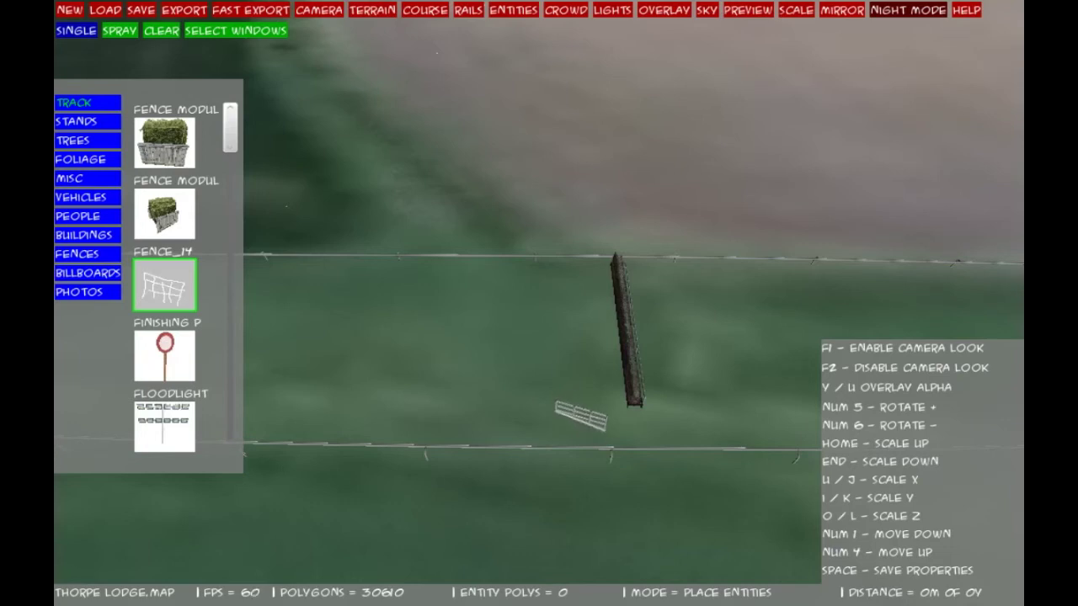
key("KP_5")
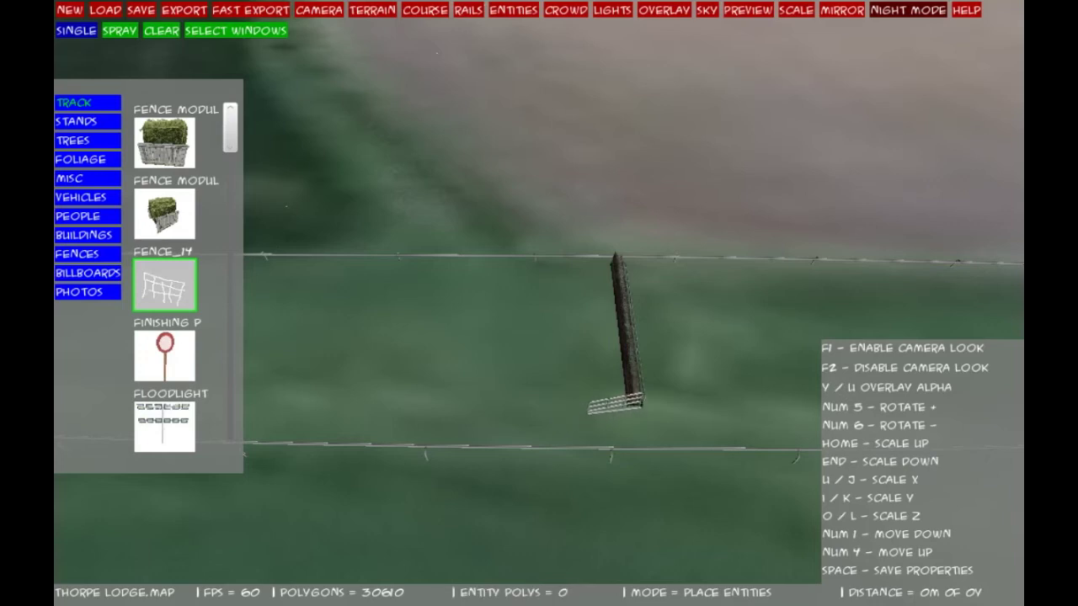
- Start a terrain flood-fill zone on the field behind the grandstand, with six points up its hedge side and along its far edge
key("F1")
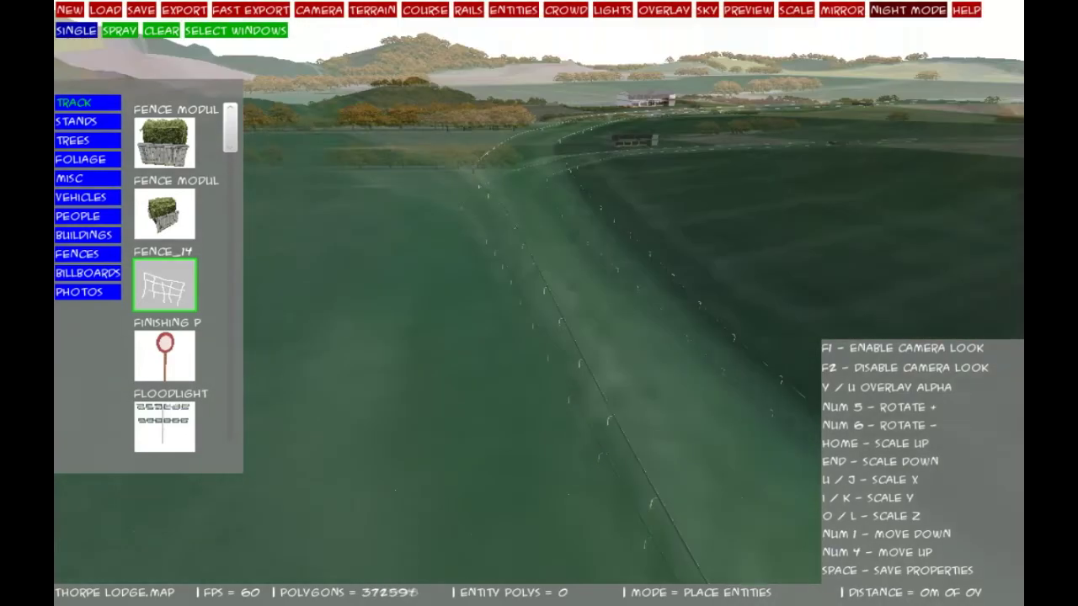
key("w")
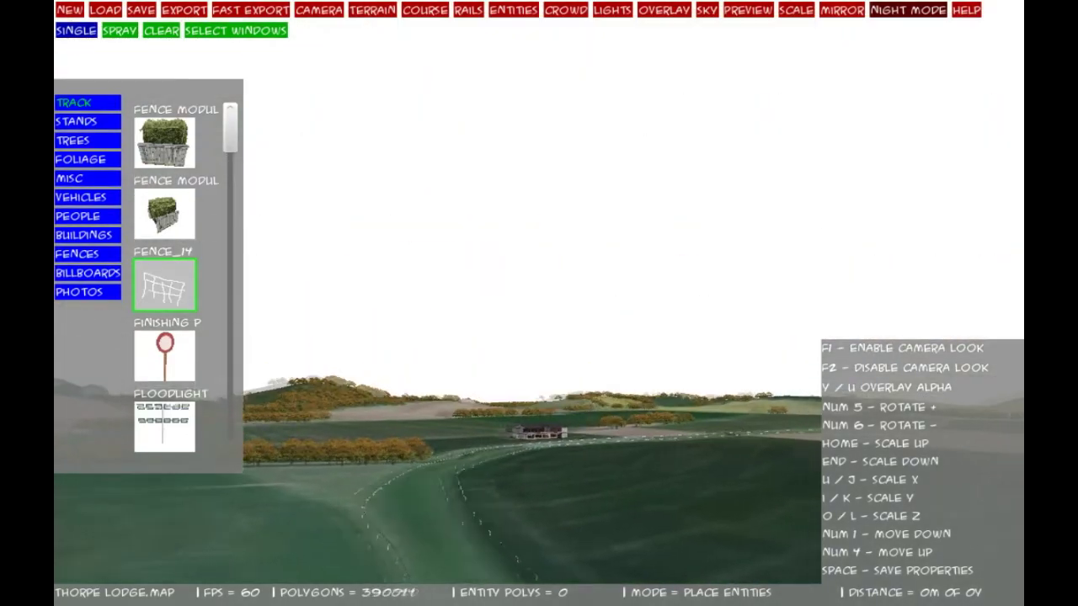
key("w")
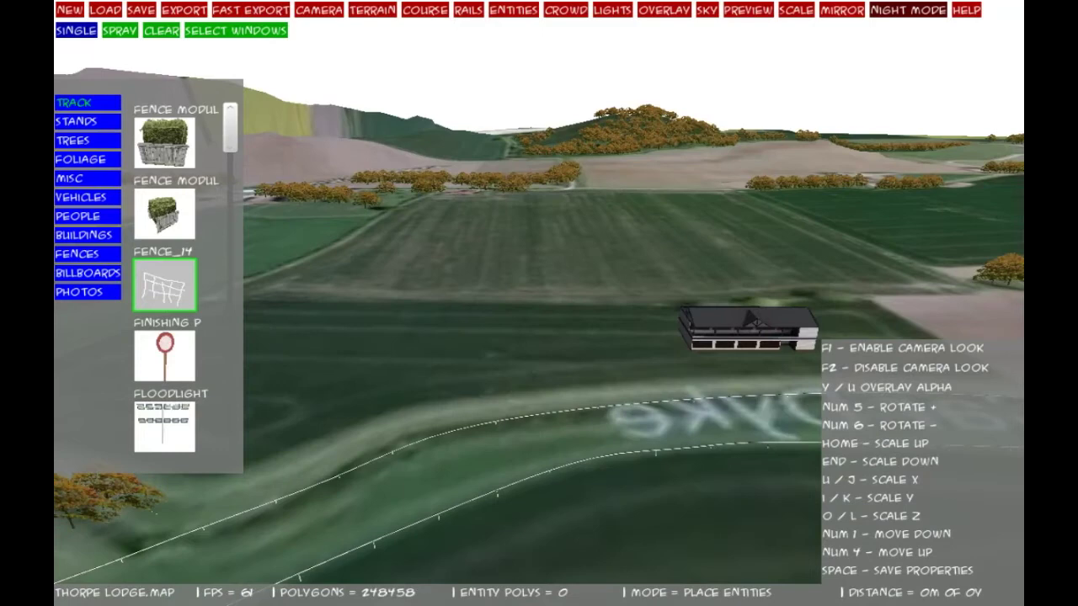
key("w")
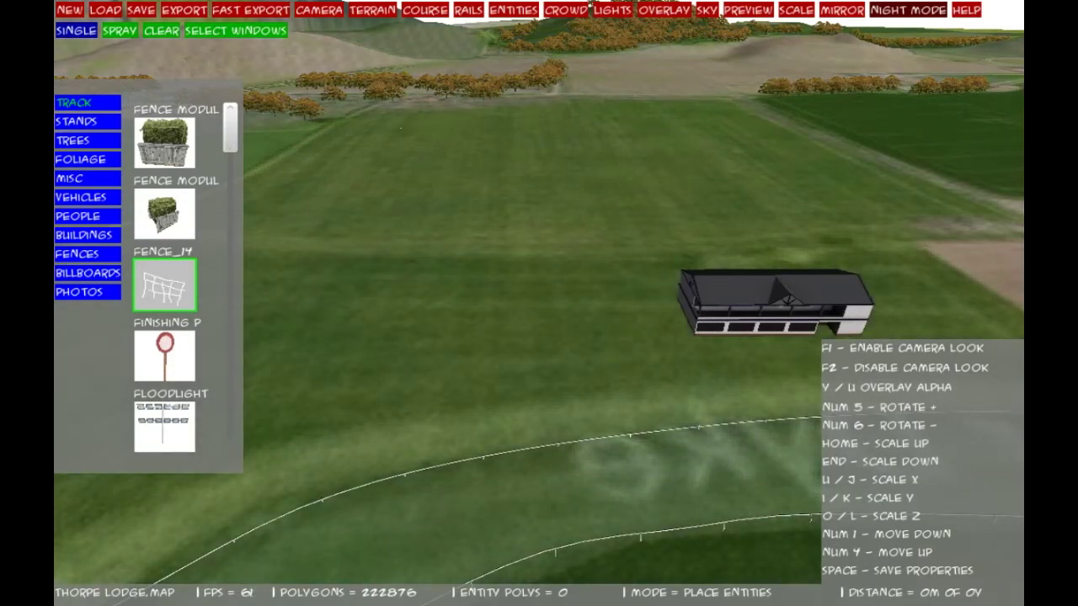
key("a")
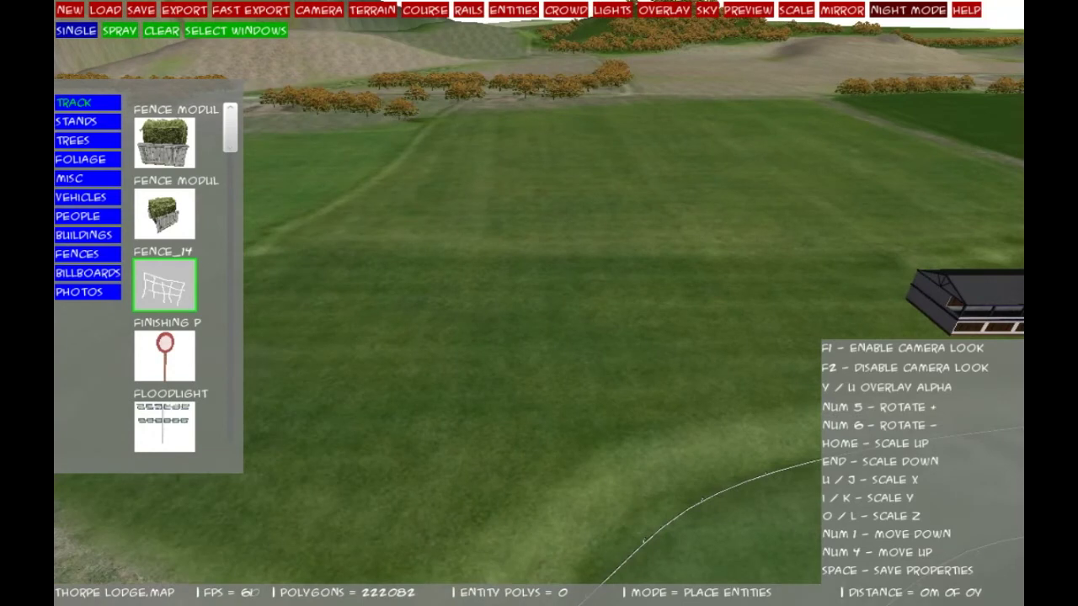
key("Down")
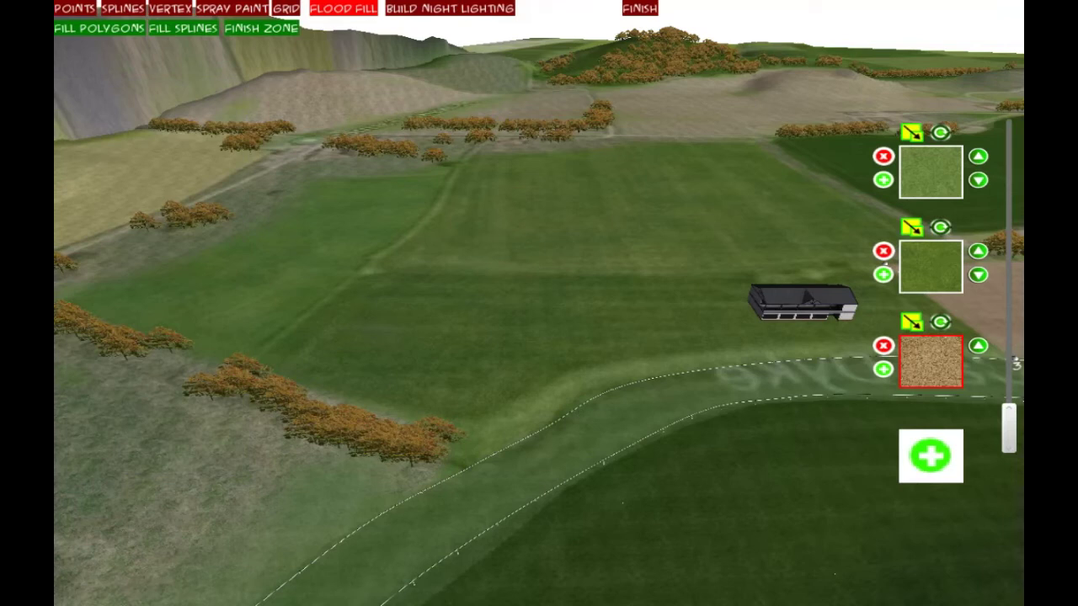
left_click(373, 271)
left_click(458, 179)
left_click(472, 158)
left_click(559, 154)
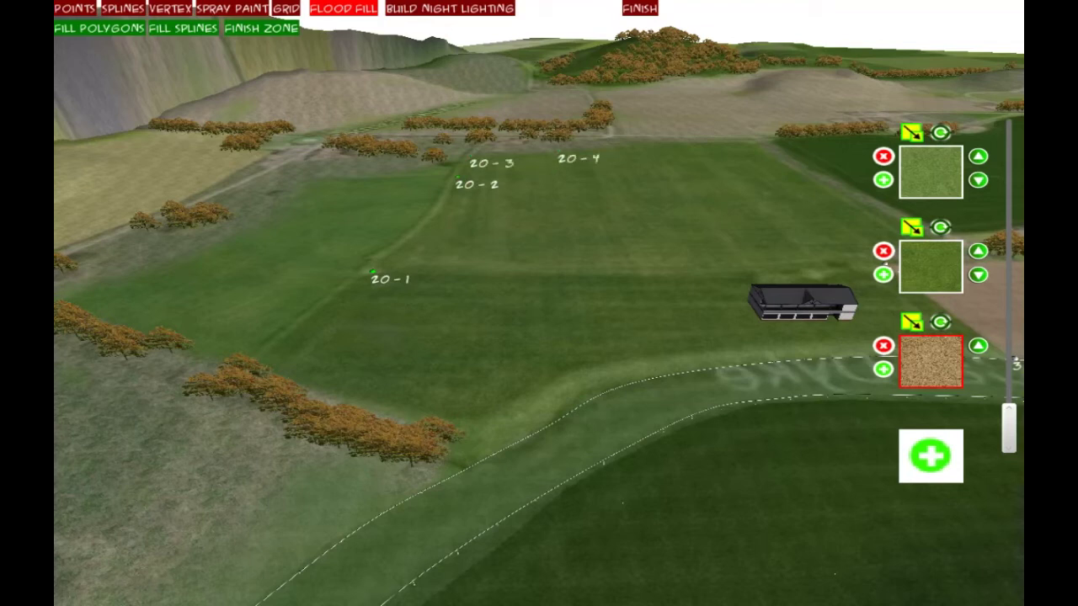
left_click(605, 140)
left_click(749, 145)
- Complete the zone outline down the field's other side and along its near edge, and fill it with the speckled green-brown texture
key("Right")
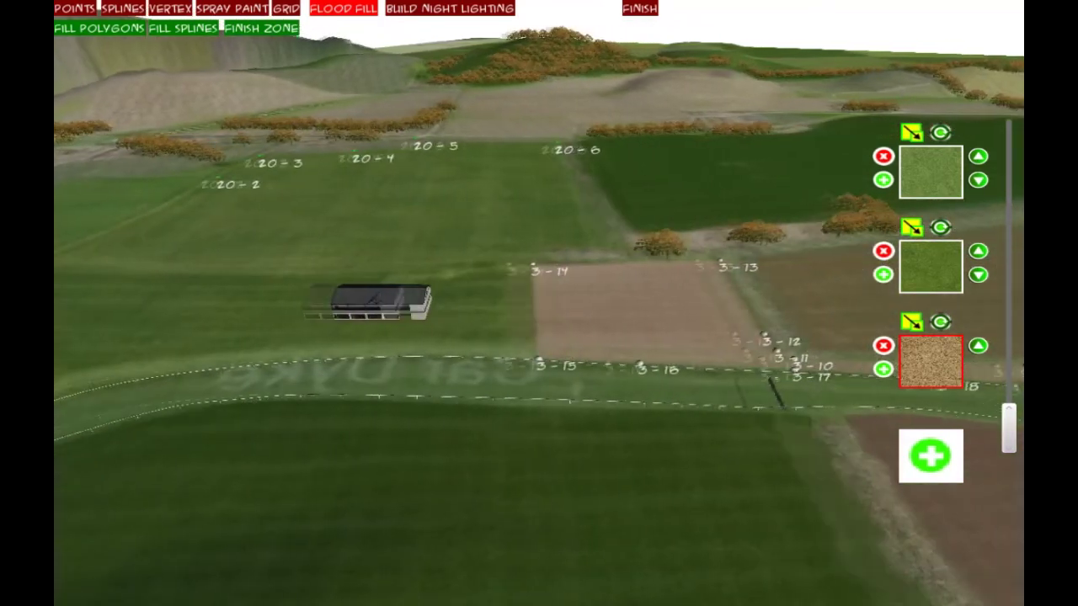
left_click(586, 244)
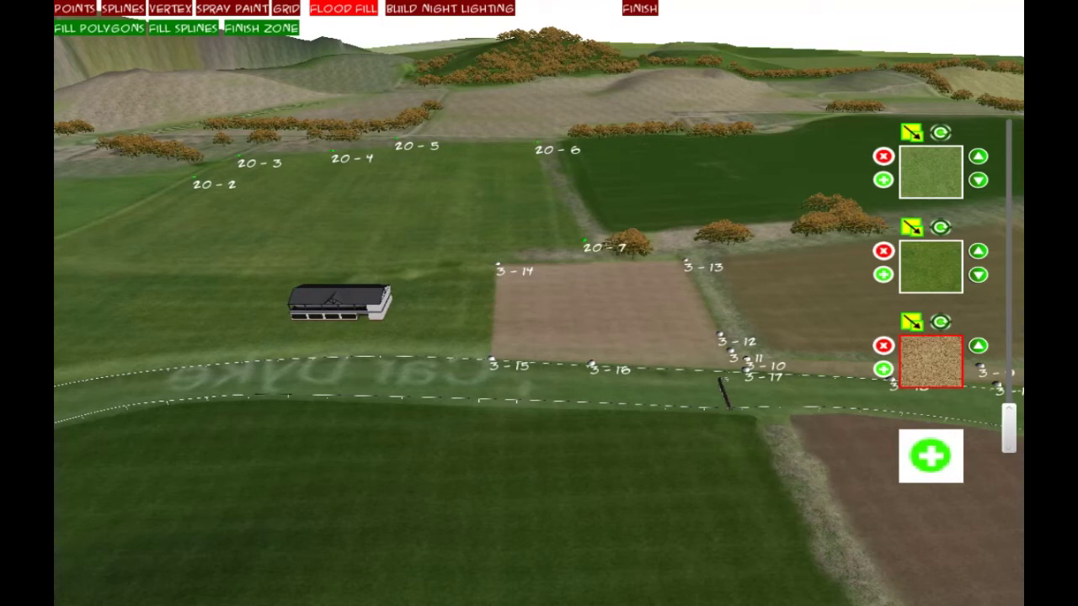
left_click(585, 254)
left_click(407, 263)
key("Left")
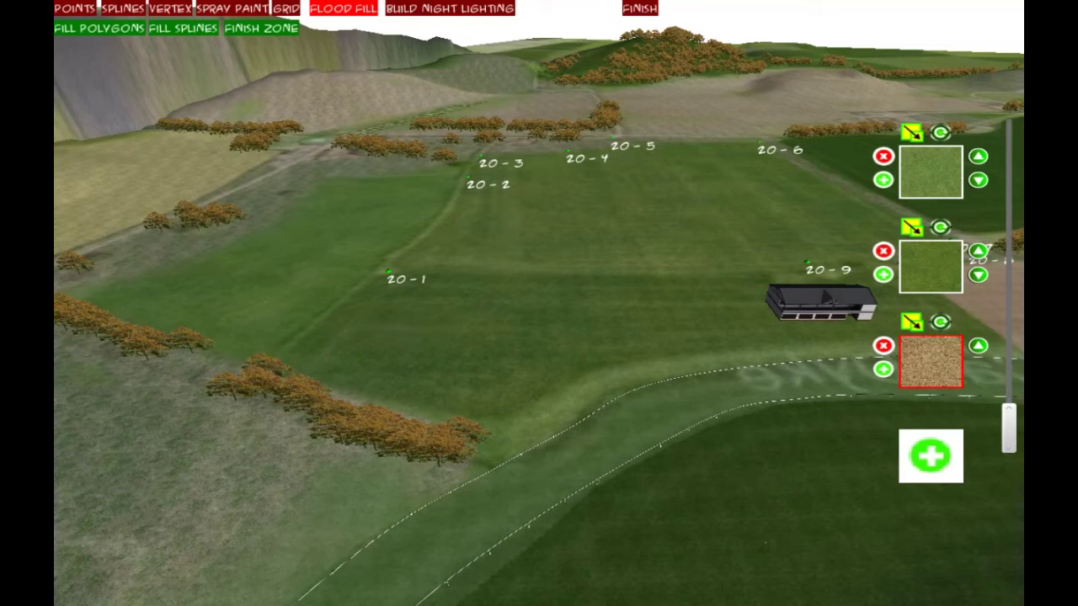
left_click(459, 272)
left_click_drag(1009, 428, 1009, 247)
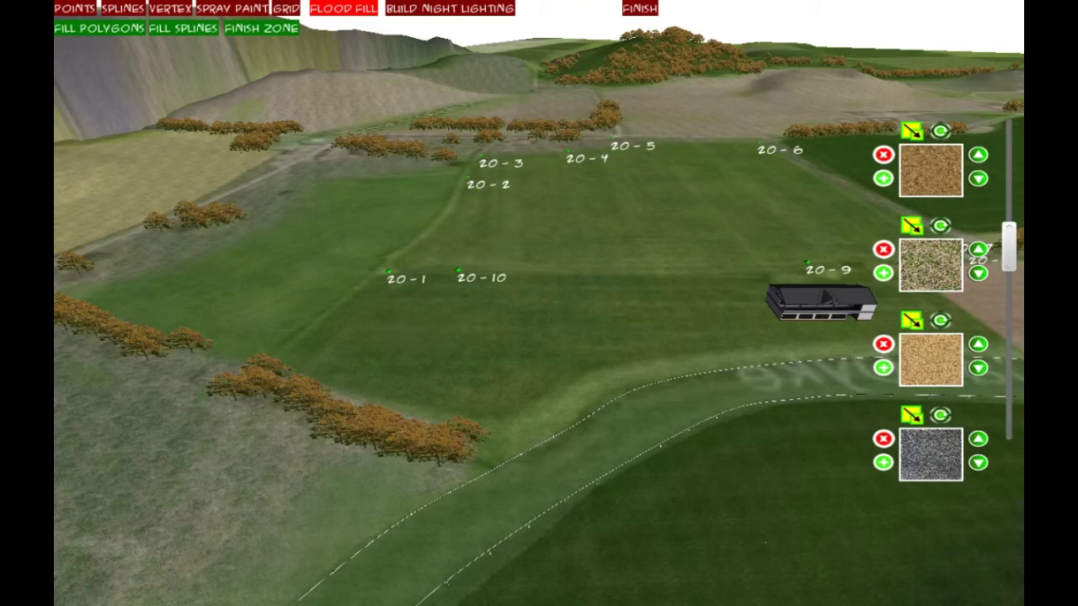
left_click(930, 265)
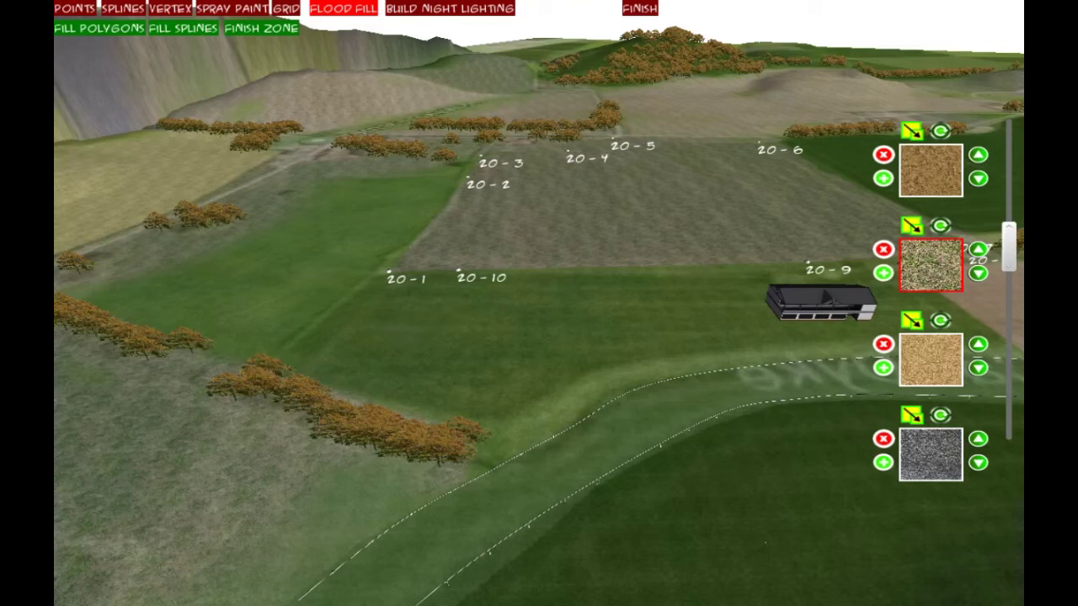
- Outline the adjoining green field with six points and flood-fill the polygon with the light green grass texture
left_click(329, 179)
left_click(468, 180)
left_click(387, 262)
left_click(264, 362)
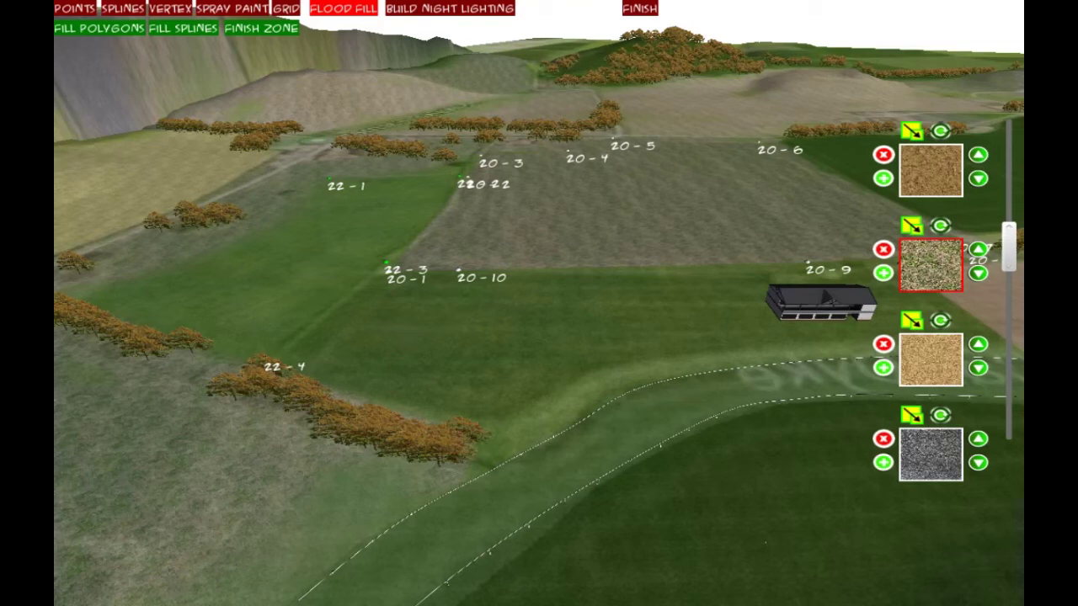
left_click(81, 307)
left_click(240, 232)
scroll(930, 286, "down", 3)
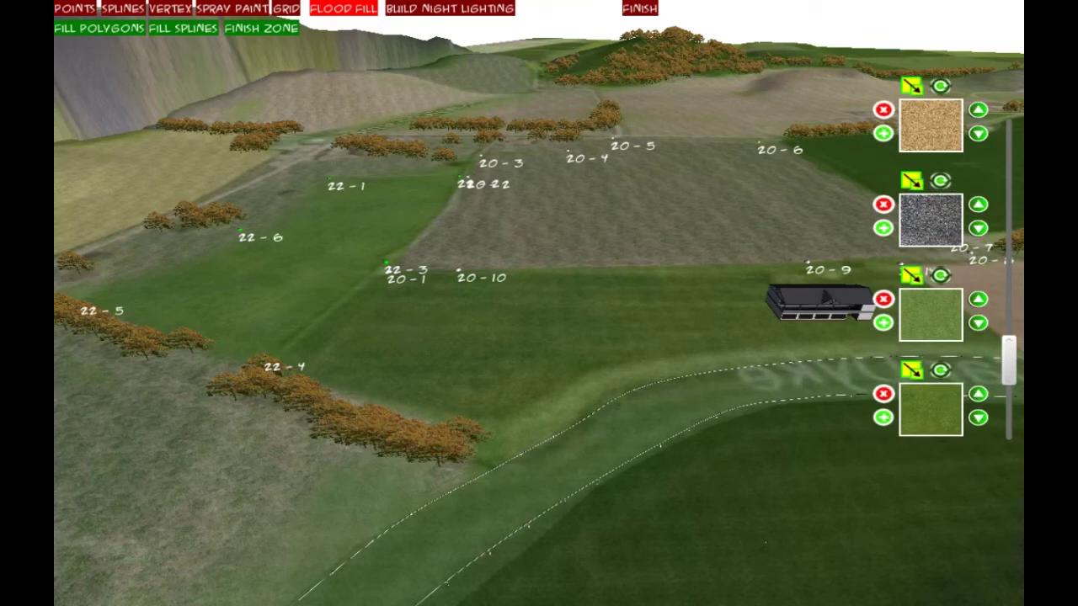
left_click(931, 315)
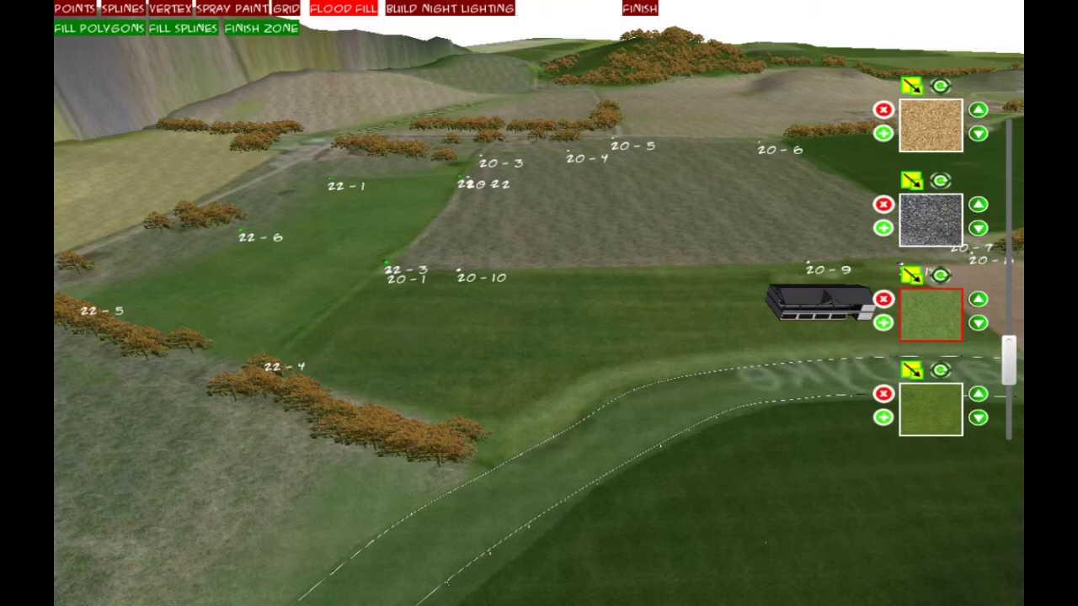
left_click(100, 27)
- Start a new zone around the grandstand field, with points along the tree line and the running rail to the brown field
left_click(381, 269)
left_click(275, 371)
left_click(503, 421)
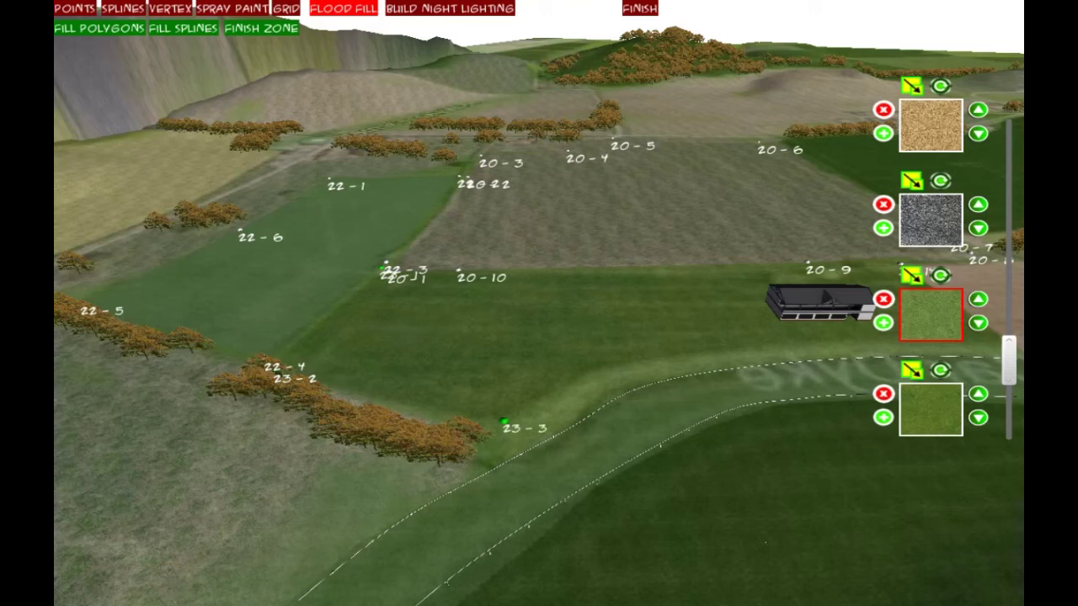
right_click_drag(504, 421, 488, 362)
left_click(424, 460)
left_click(392, 398)
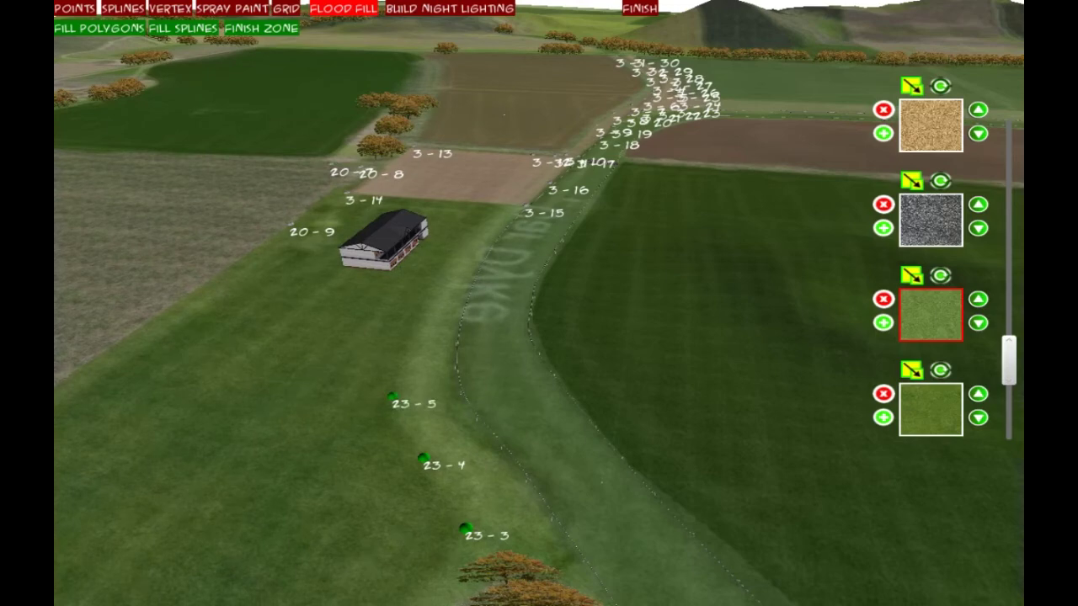
left_click(435, 295)
left_click(506, 207)
- Align the seventh zone point with the brown field's corner and close the outline along the edge of the ploughed field
right_click_drag(505, 115, 119, 365)
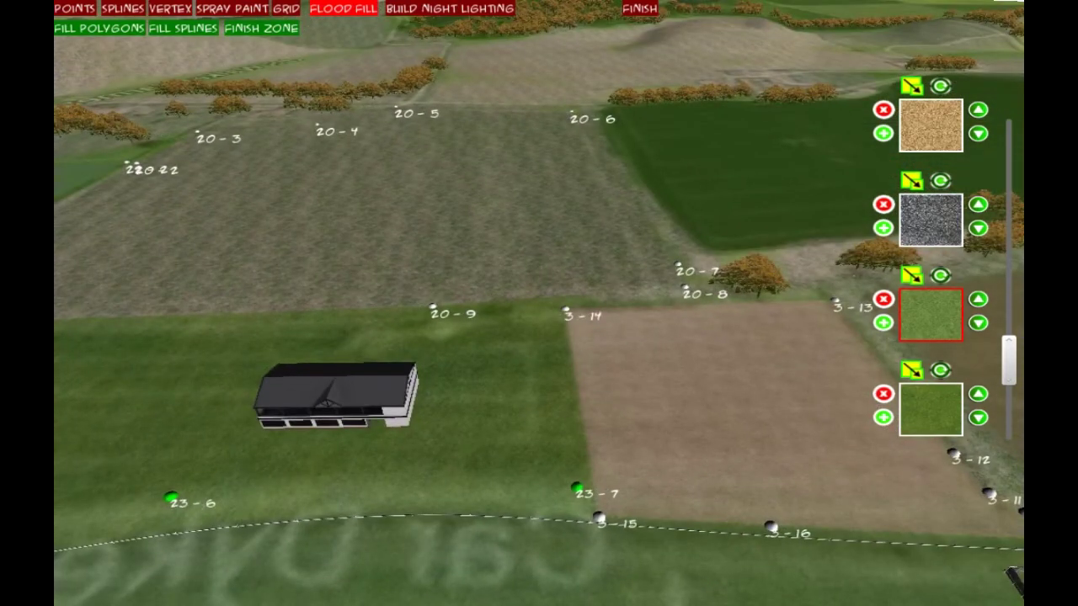
left_click_drag(577, 488, 596, 491)
left_click(566, 311)
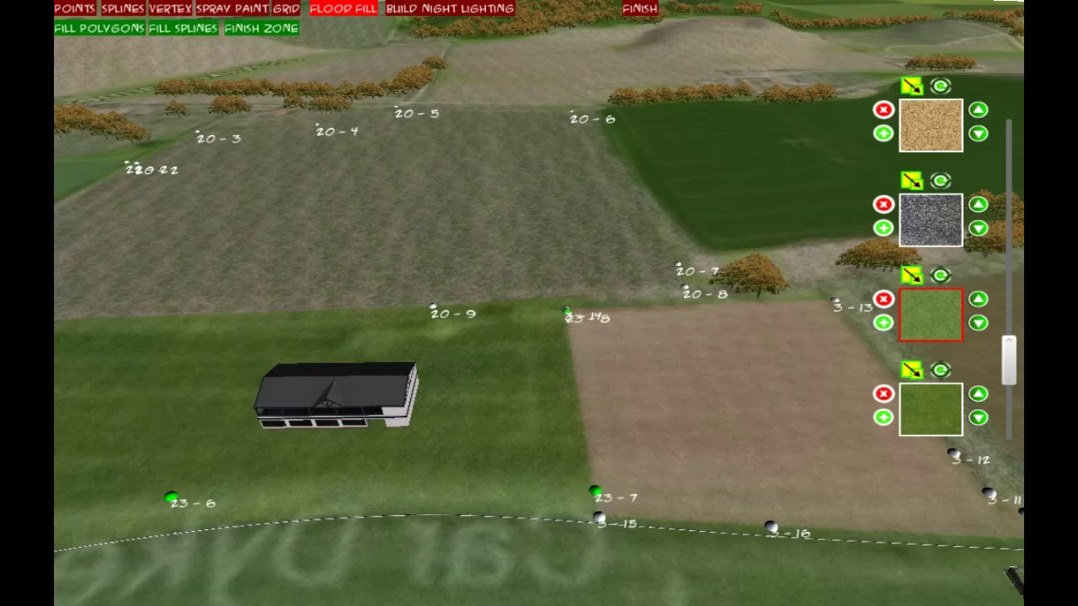
key("Left")
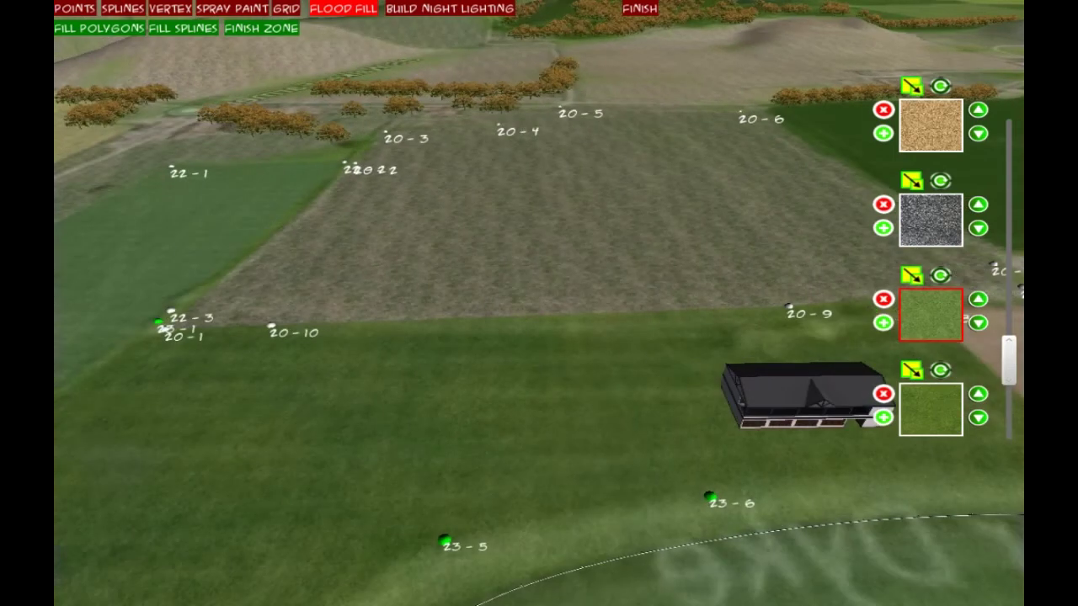
key("d")
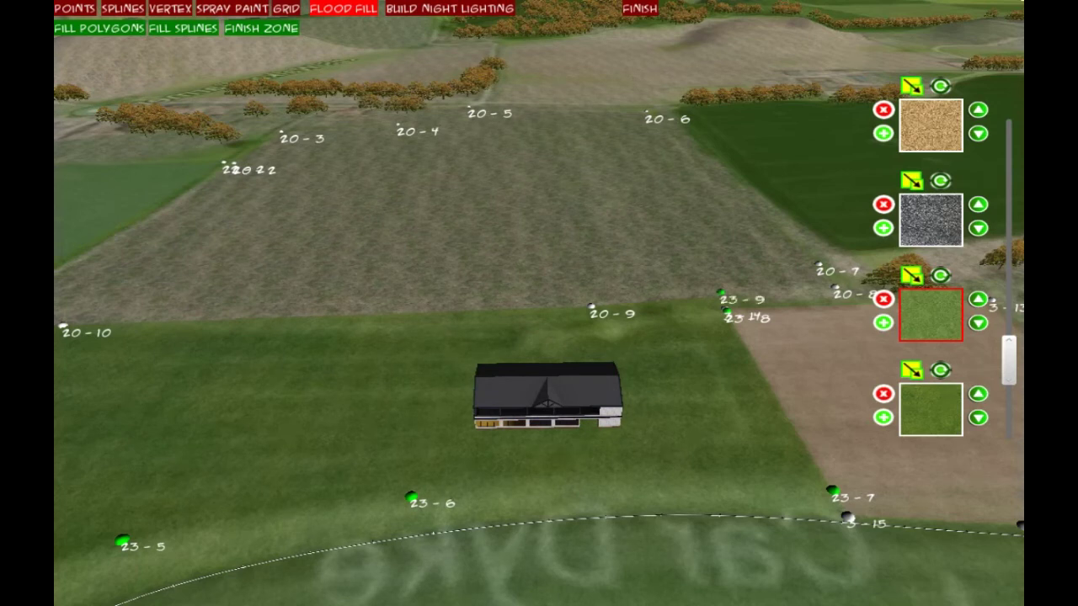
key("a")
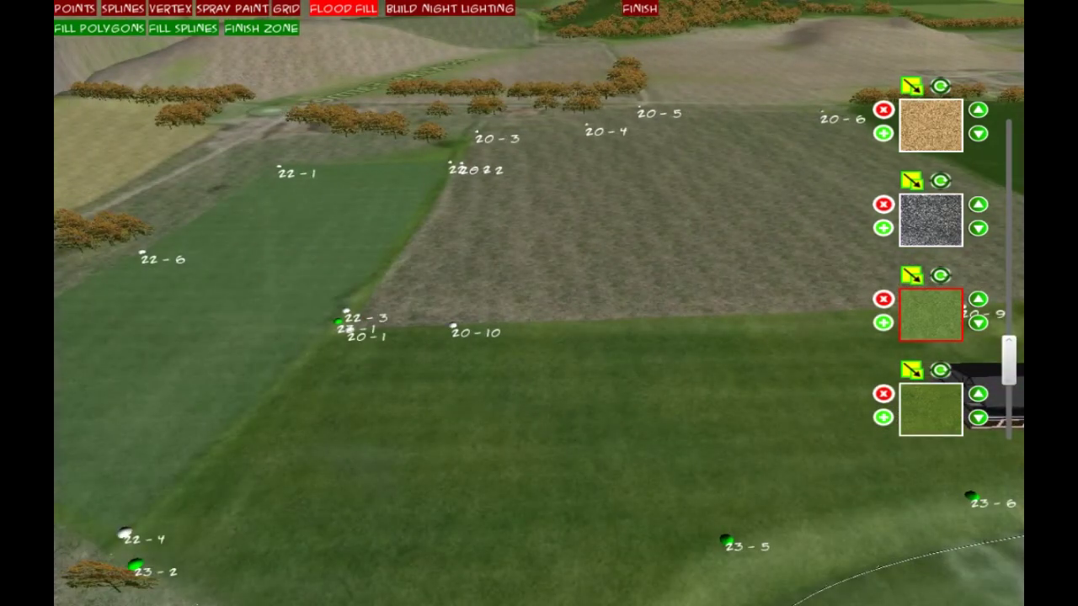
left_click(659, 312)
- Add the "2 dry" grass image as a terrain texture and flood-fill the grandstand zone with it
left_click_drag(1009, 360, 1009, 203)
scroll(930, 278, "down", 4)
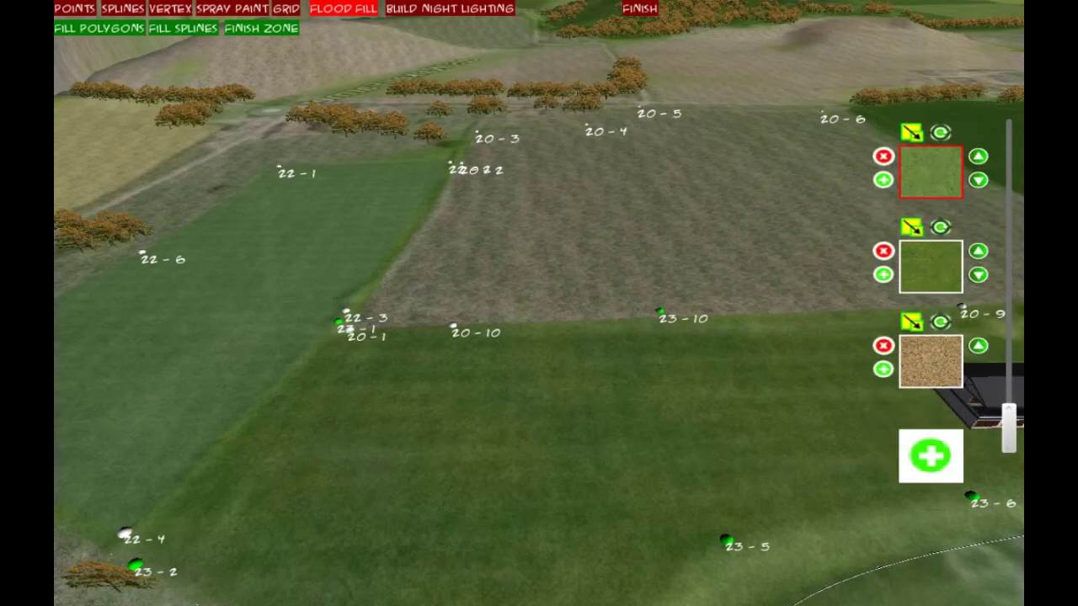
left_click(931, 455)
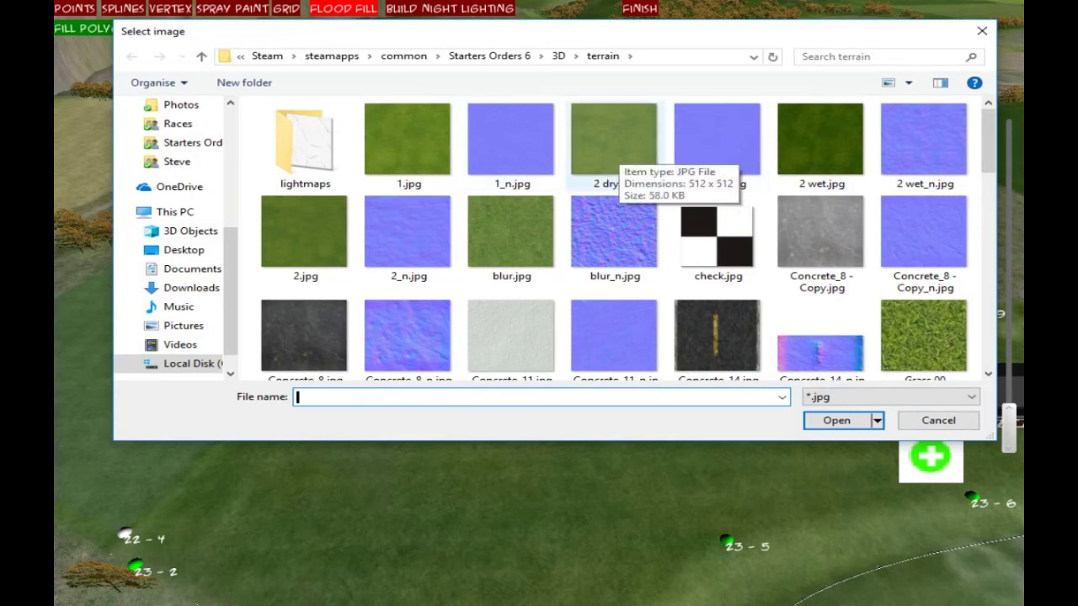
double_click(613, 150)
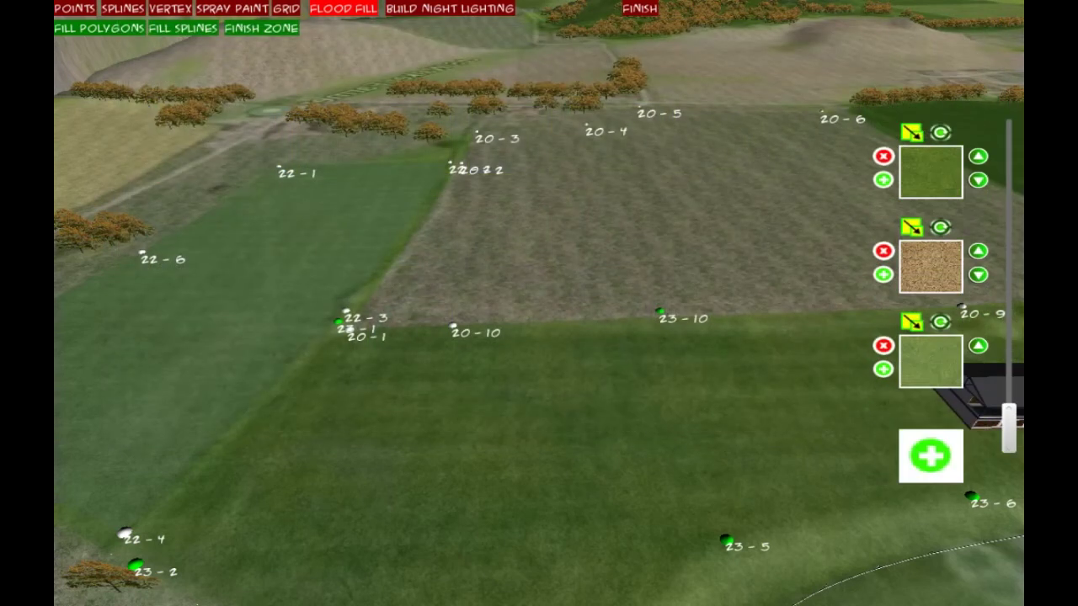
left_click(931, 362)
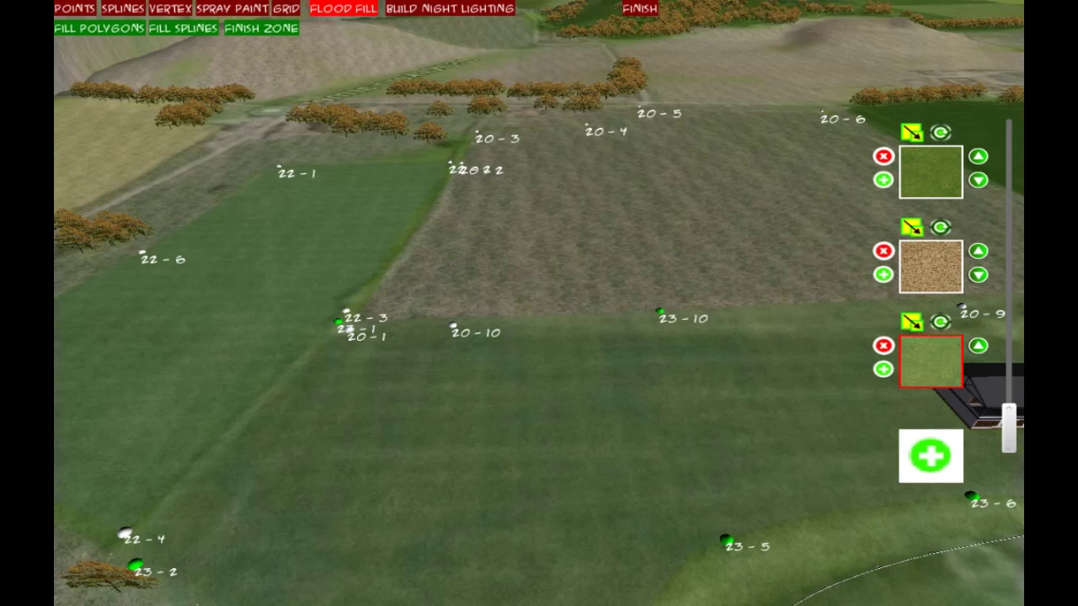
- Save the map and return to placing entities
scroll(539, 303, "down", 3)
key("Right")
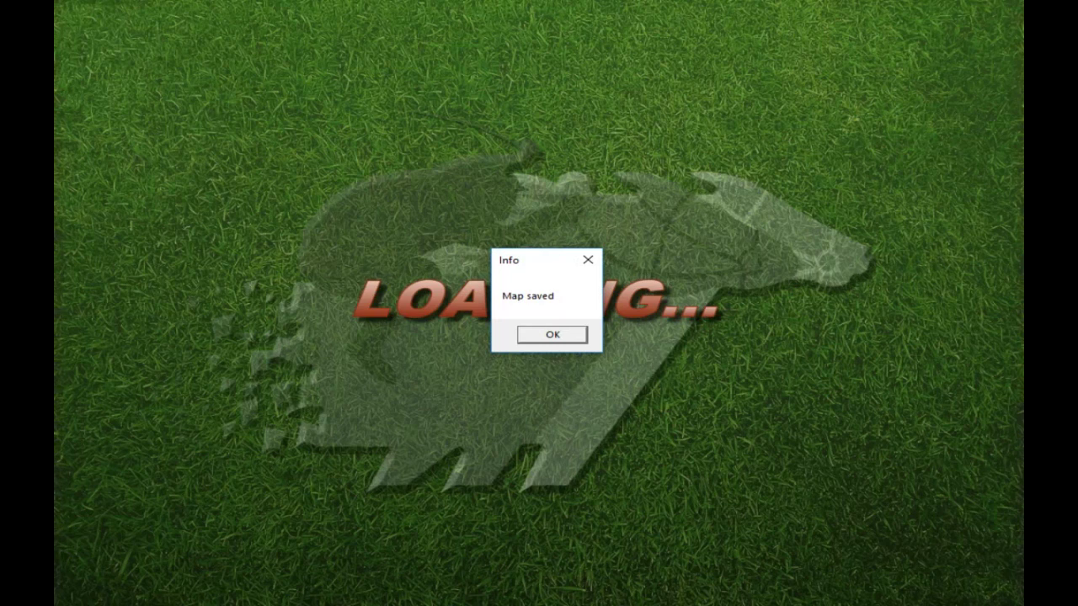
key("Return")
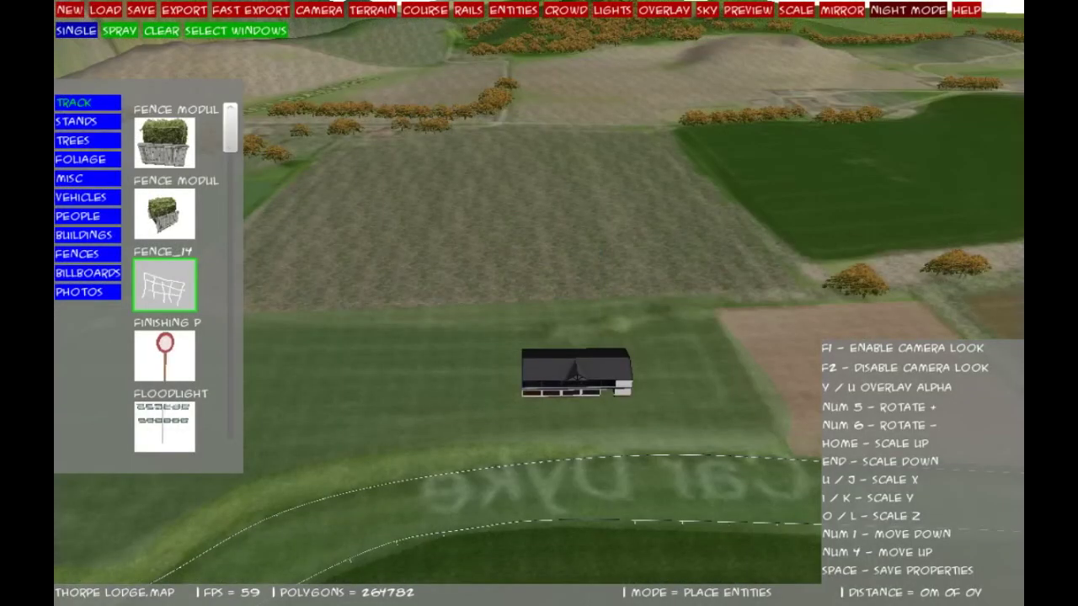